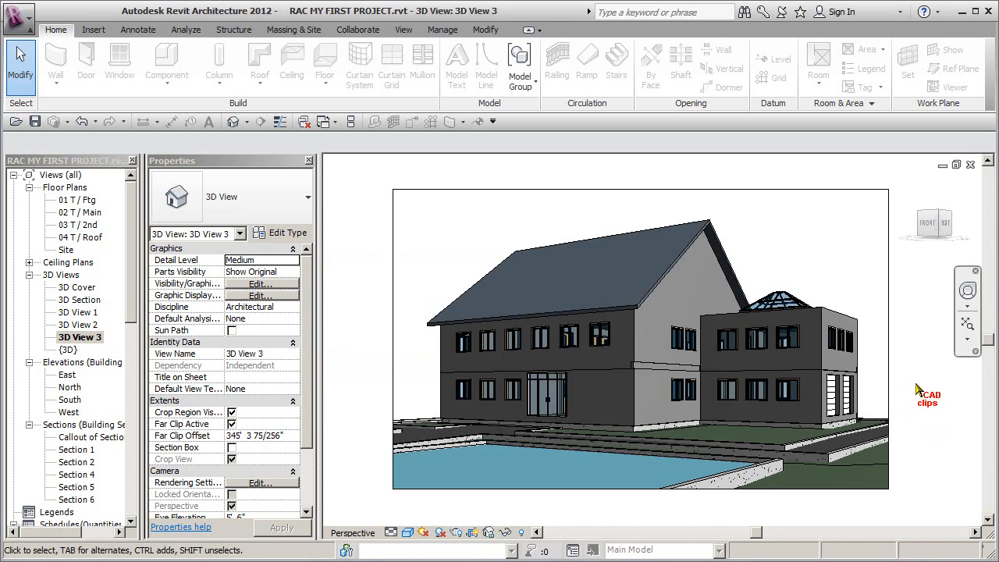
# - Open the Site floor plan so the building, driveway loop and pool area are in view
pyautogui.click(93, 30)
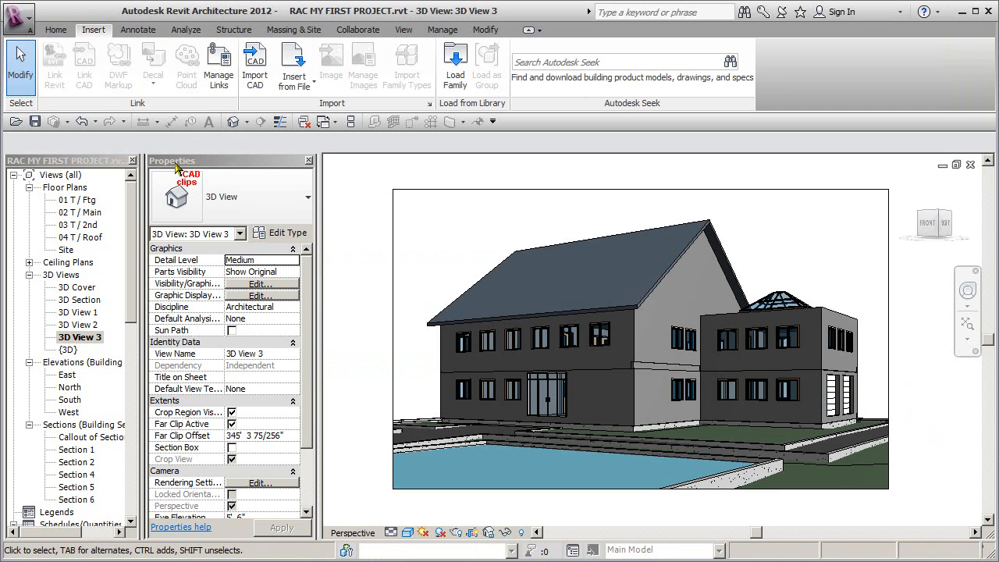
pyautogui.doubleClick(66, 250)
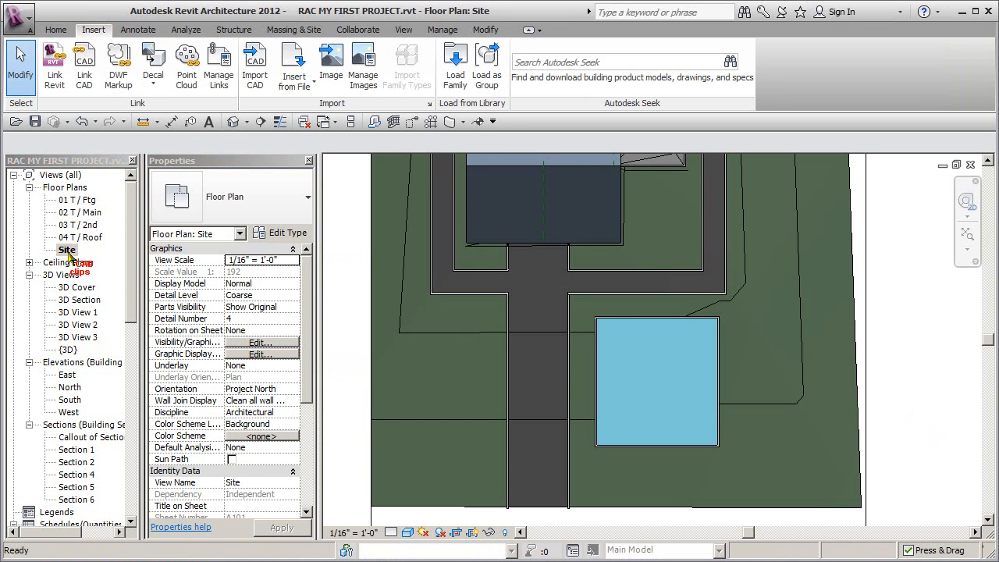
pyautogui.scroll(-2, 587, 321)
pyautogui.moveTo(598, 320); pyautogui.dragTo(591, 363, button='middle')
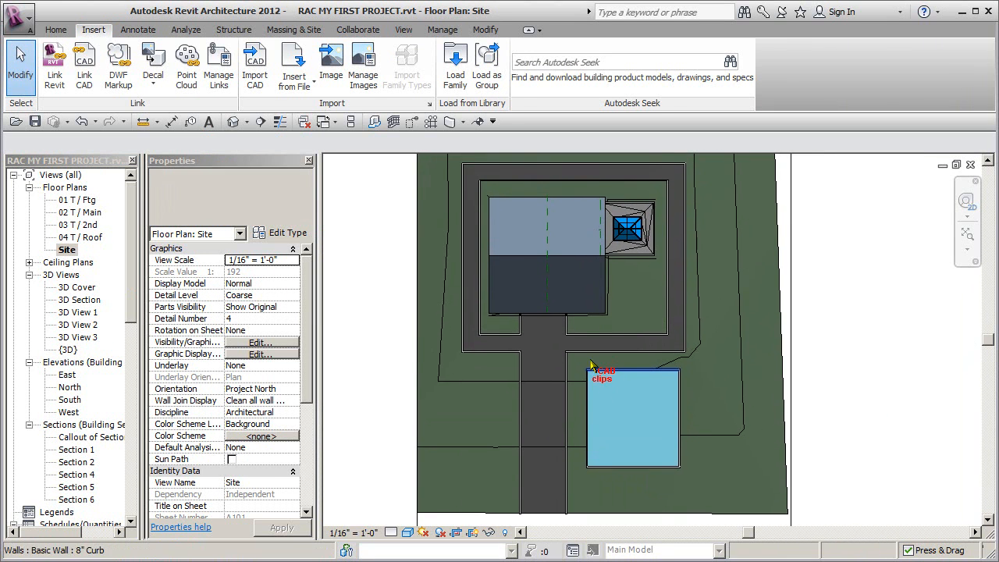
# - Examine the planting families in the project and the tree types listed under RPC Tree - Deciduous
pyautogui.click(294, 30)
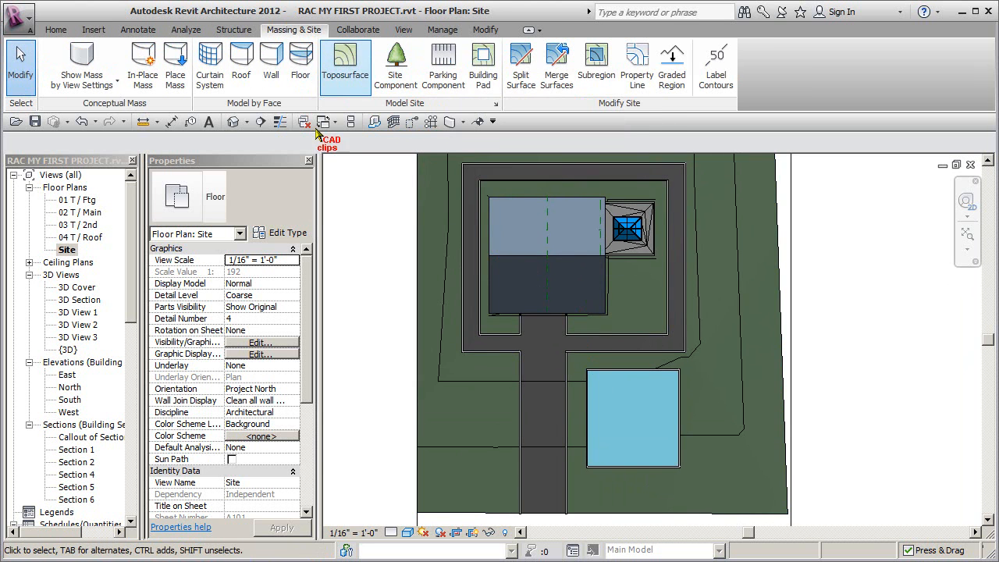
pyautogui.moveTo(133, 314); pyautogui.dragTo(135, 349)
pyautogui.scroll(-8, 81, 440)
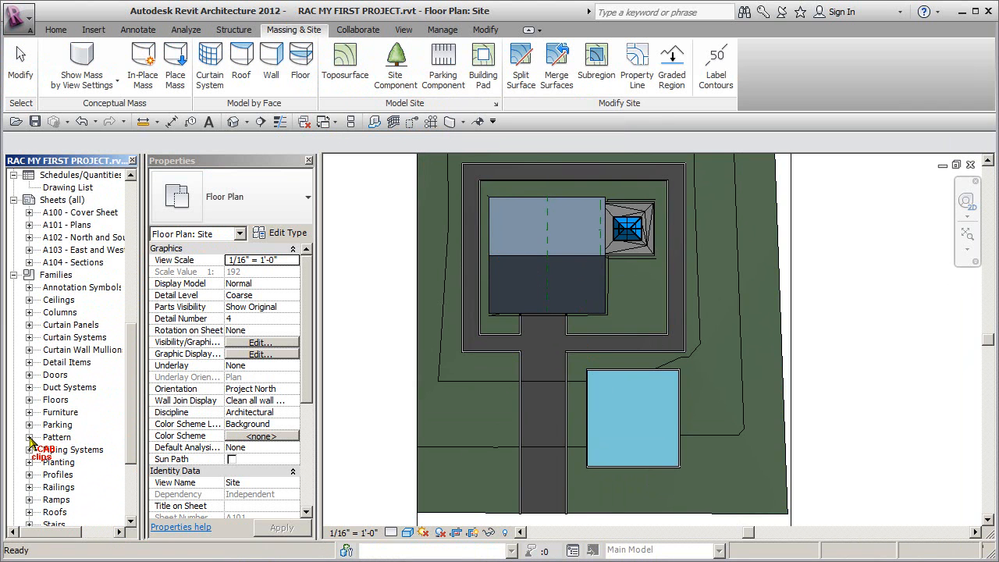
pyautogui.click(29, 462)
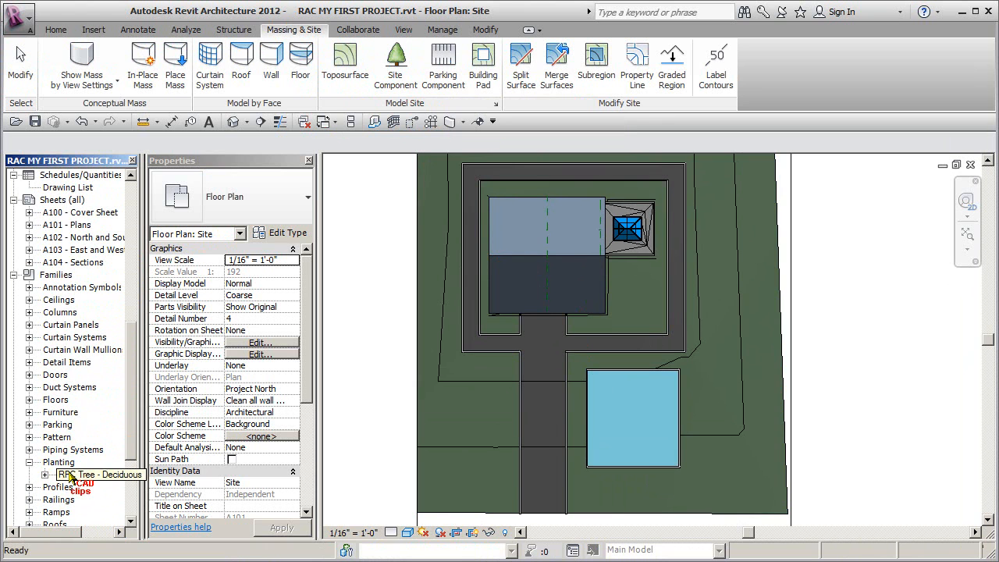
pyautogui.click(46, 478)
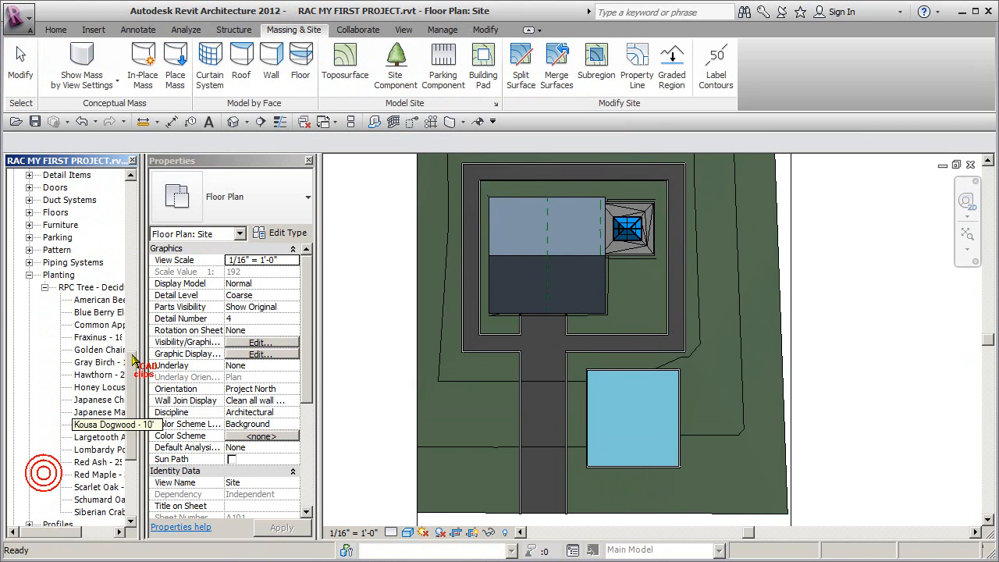
pyautogui.moveTo(194, 289); pyautogui.dragTo(193, 288)
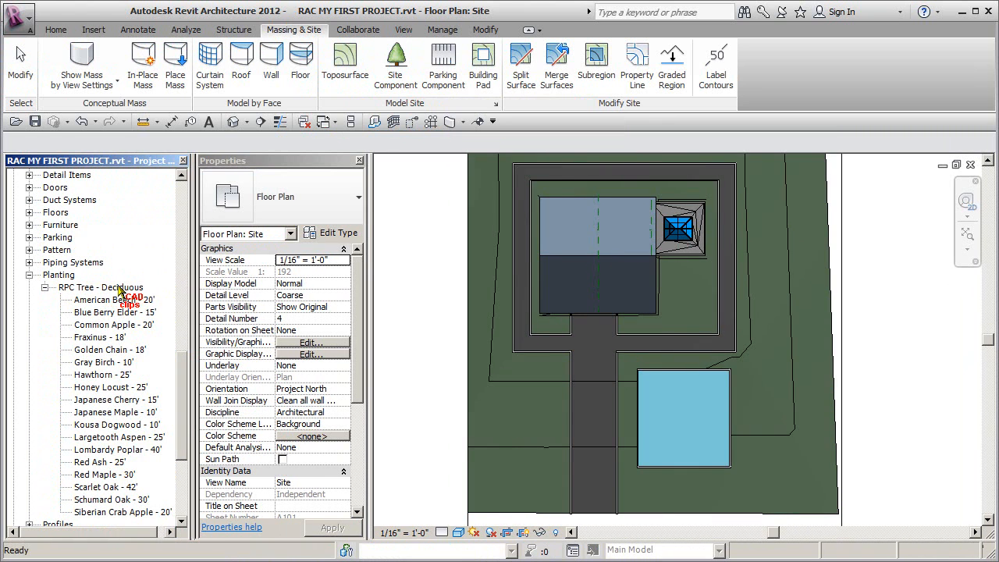
pyautogui.click(119, 289)
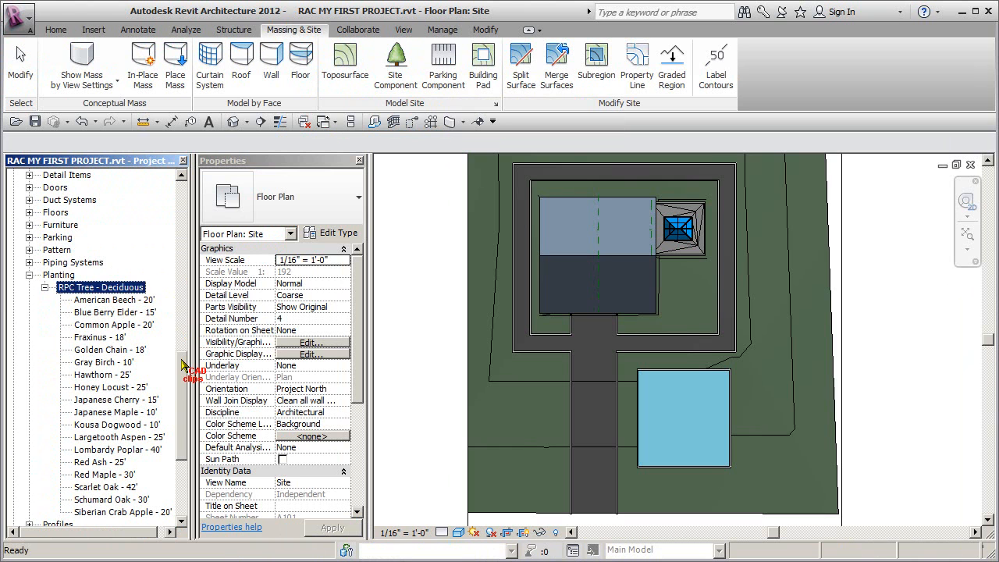
pyautogui.scroll(-2, 182, 365)
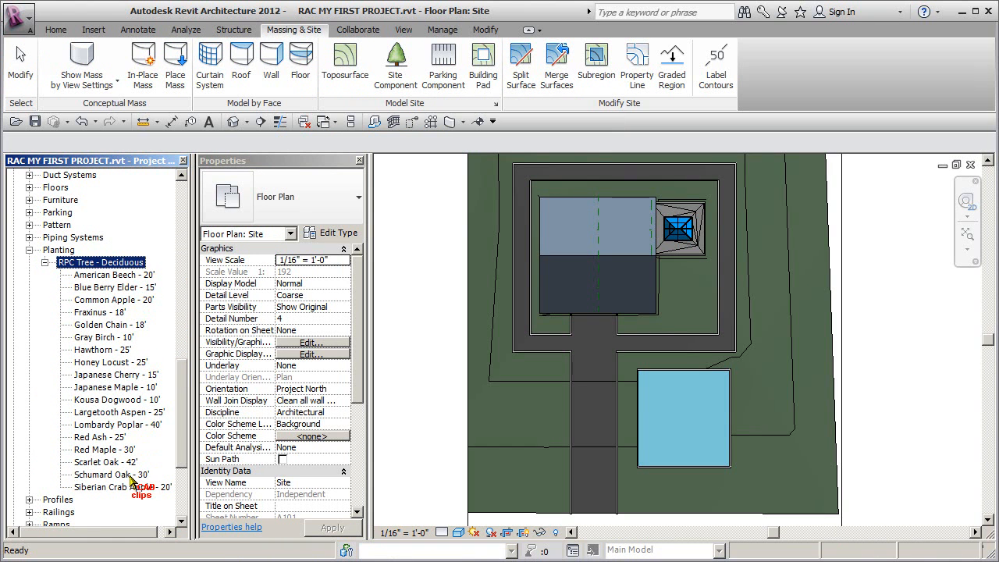
pyautogui.click(66, 252)
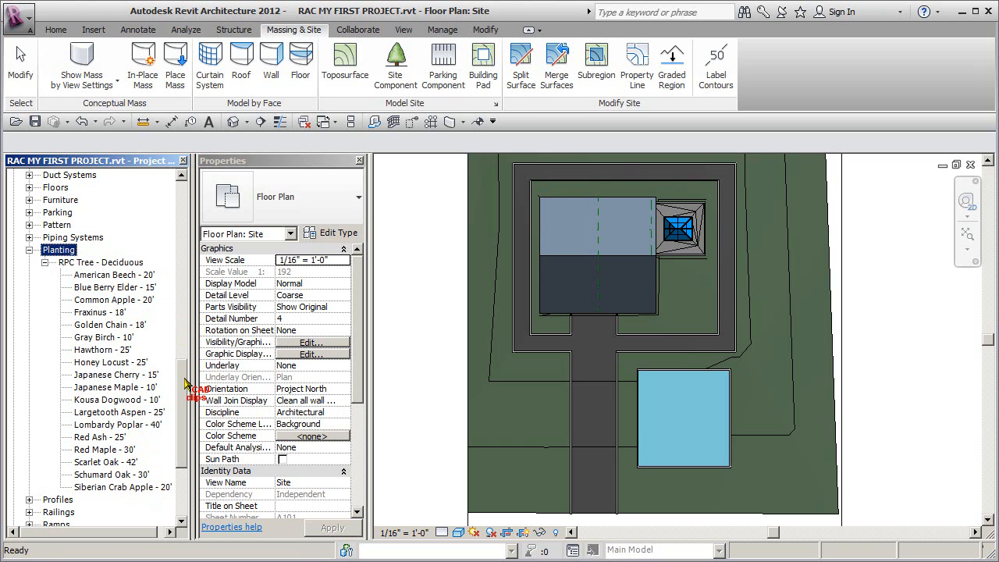
# - Load the RPC Plant - Tropical.rfa and RPC Tree - Tropical.rfa families from the US Imperial library's Planting folder
pyautogui.click(93, 29)
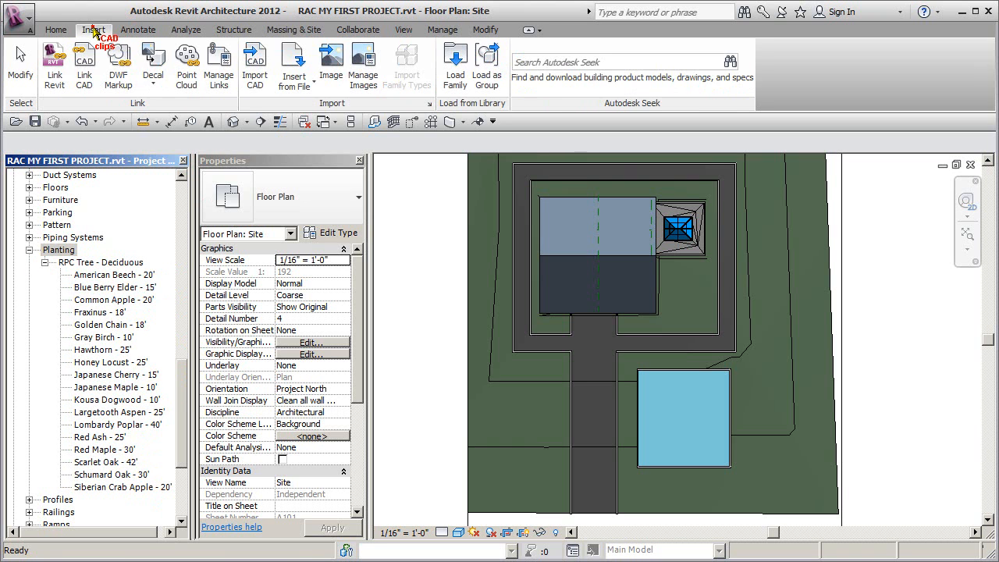
pyautogui.click(456, 66)
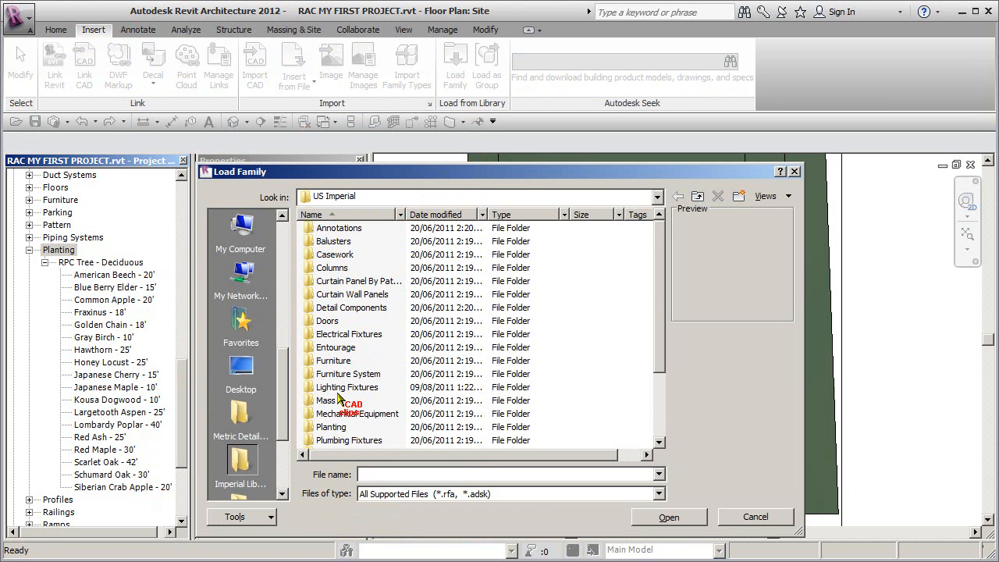
pyautogui.click(329, 427)
pyautogui.doubleClick(329, 427)
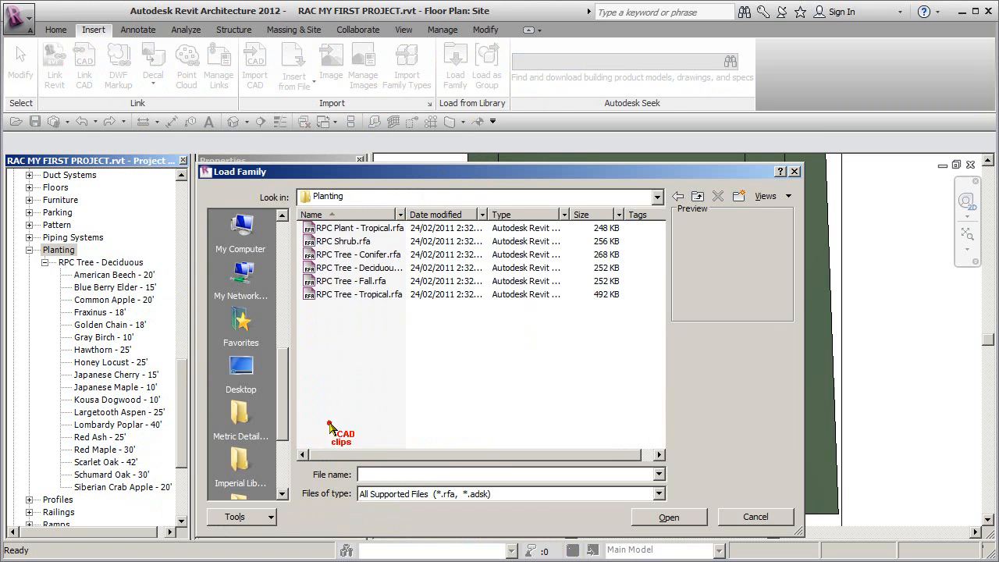
pyautogui.moveTo(408, 214); pyautogui.dragTo(465, 218)
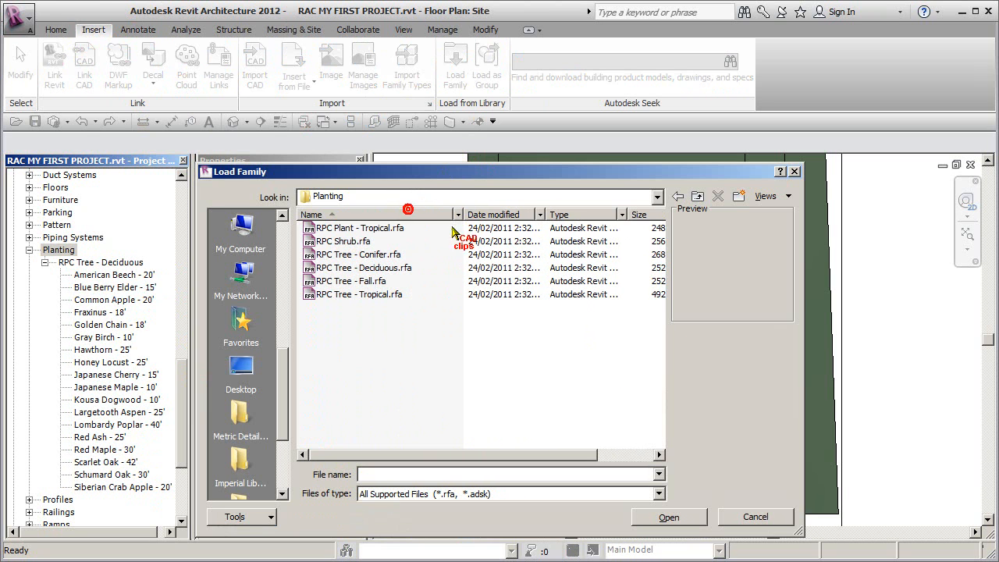
pyautogui.click(345, 228)
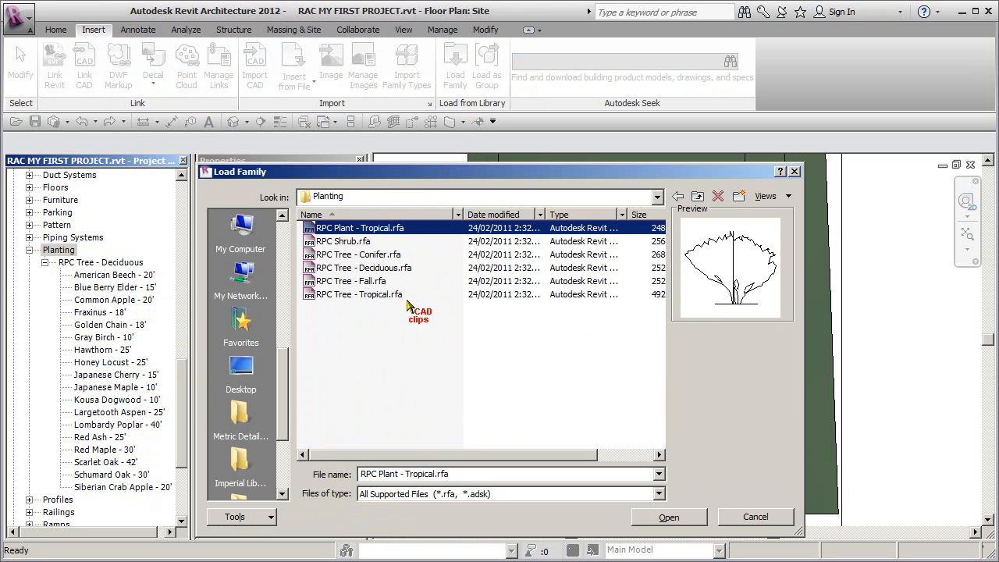
pyautogui.click(360, 295)
pyautogui.click(374, 229)
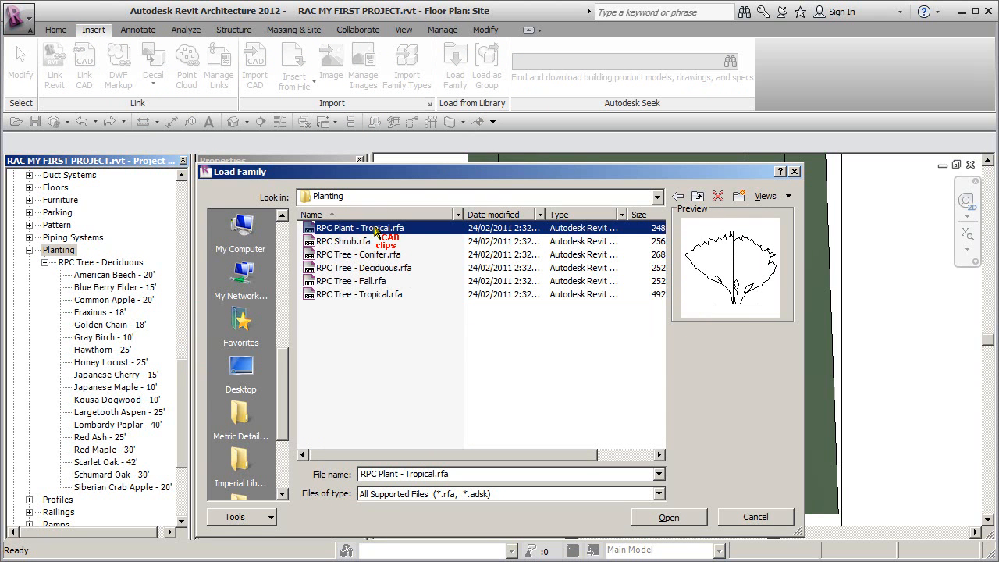
pyautogui.click(377, 295)
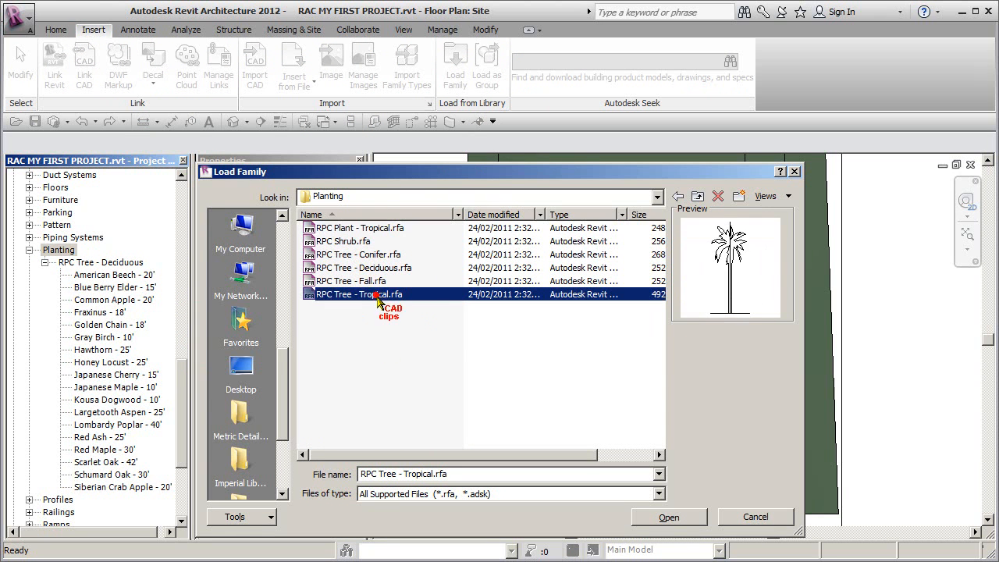
pyautogui.keyDown('ctrl'); pyautogui.click(382, 228); pyautogui.keyUp('ctrl')
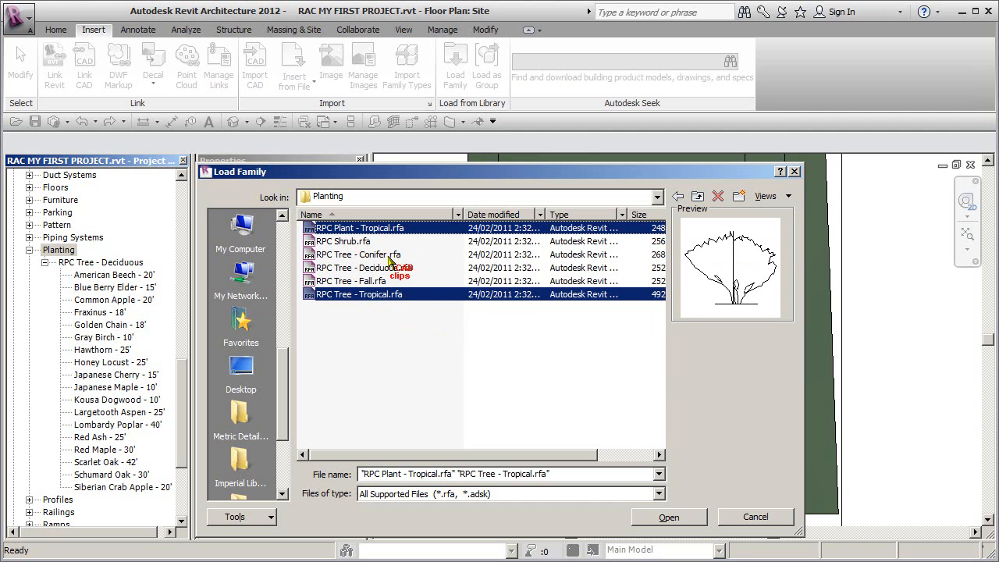
pyautogui.click(672, 517)
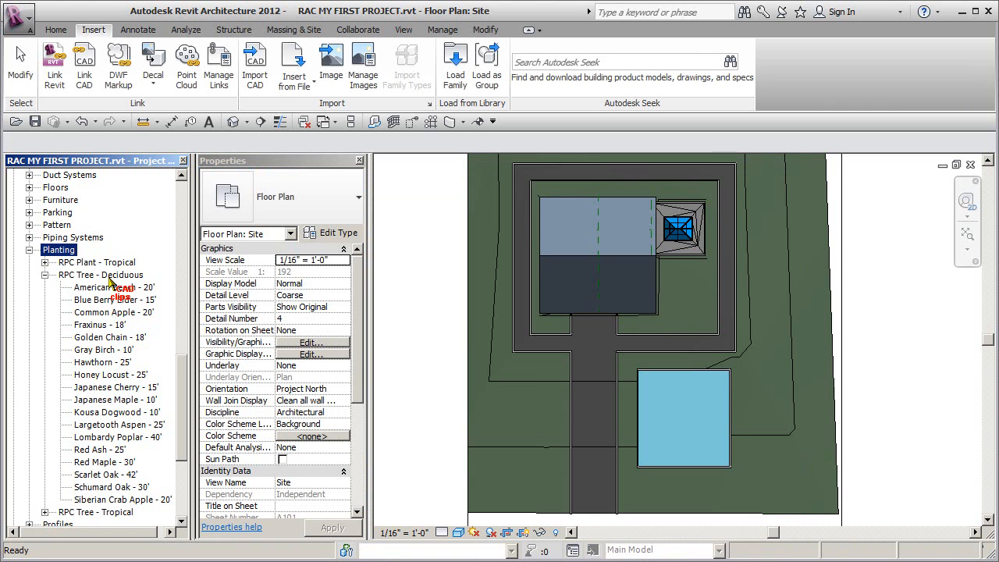
# - Look through the types of the loaded planting families and select Cuban Royal Palm - 25' under RPC Tree - Tropical
pyautogui.click(45, 263)
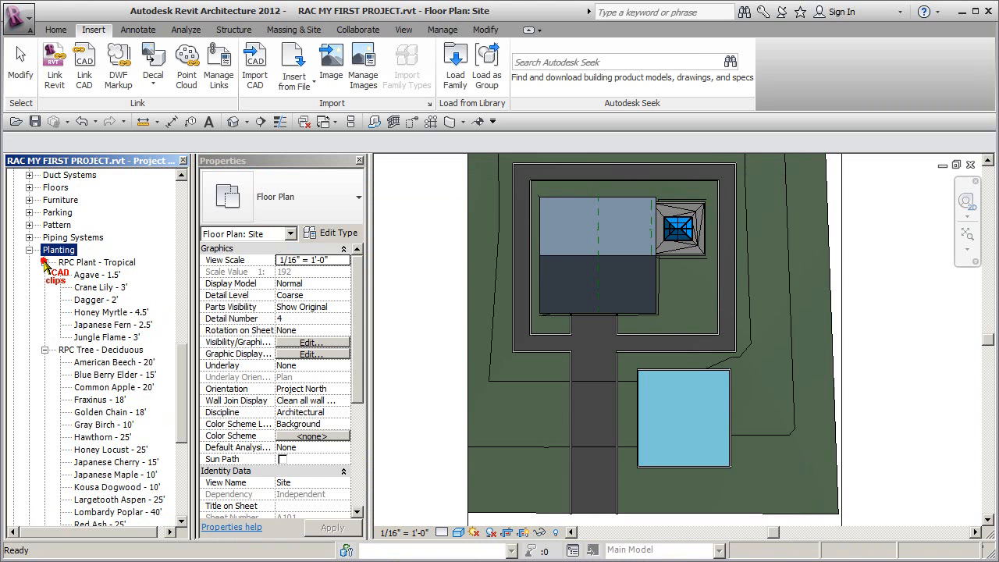
pyautogui.click(44, 262)
pyautogui.click(45, 275)
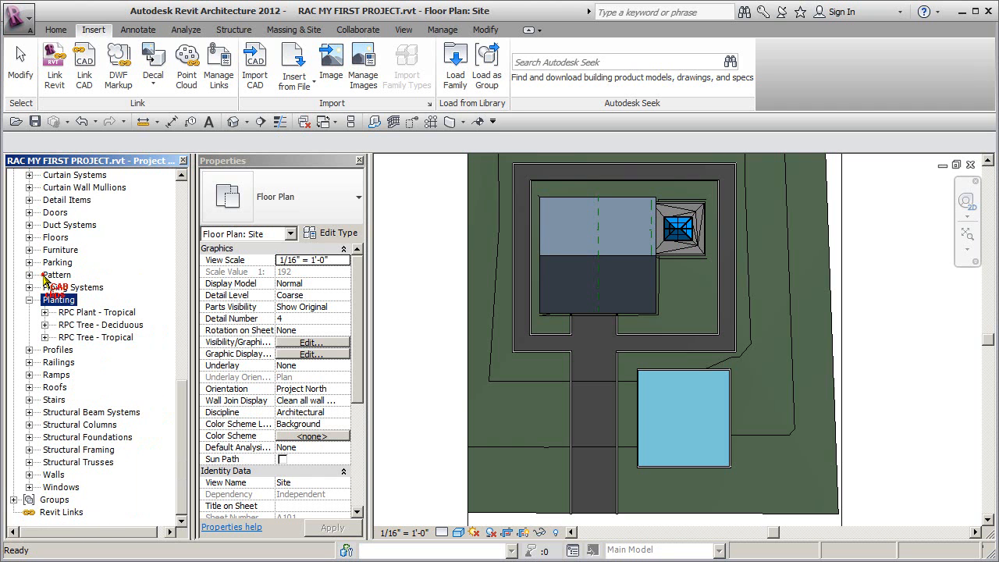
pyautogui.click(45, 337)
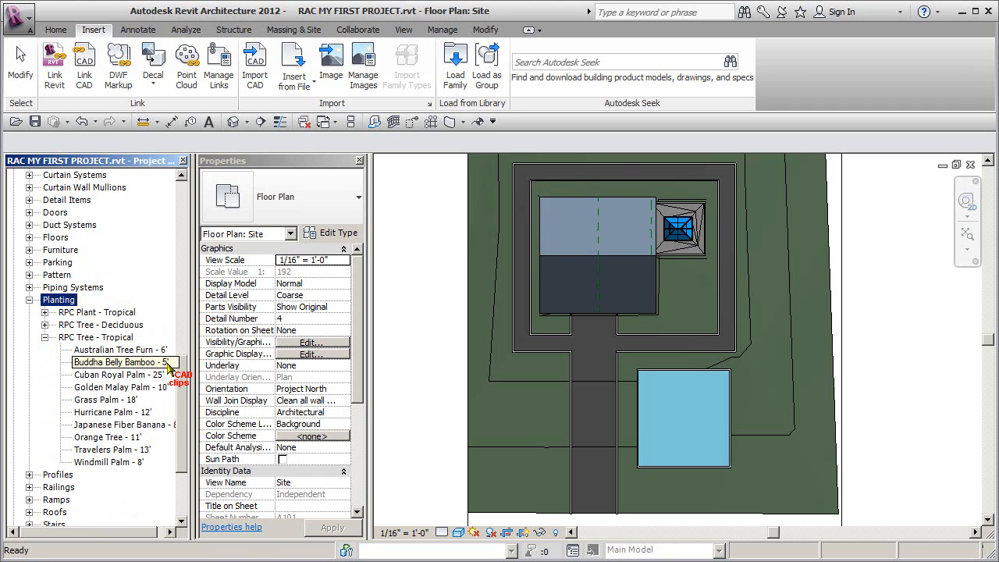
pyautogui.click(129, 375)
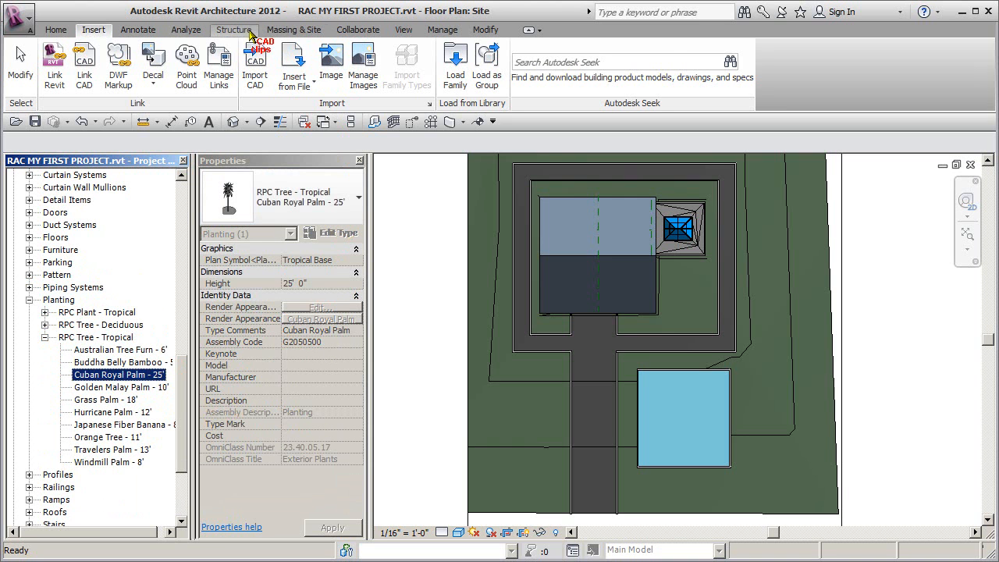
# - Place a Cuban Royal Palm - 25' site component on the lawn south of the skylight wing, inside the driveway loop
pyautogui.click(293, 30)
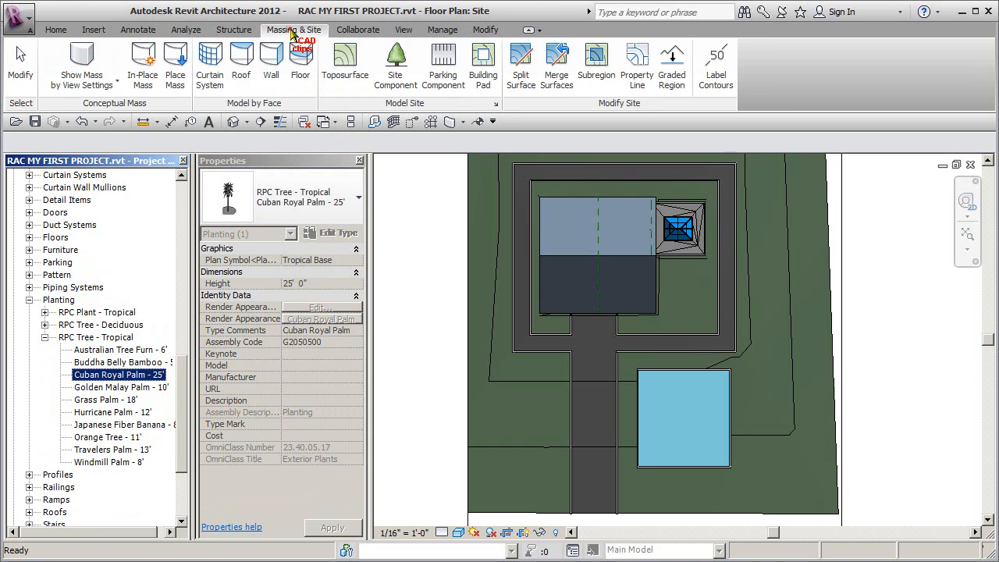
pyautogui.click(392, 69)
pyautogui.click(358, 198)
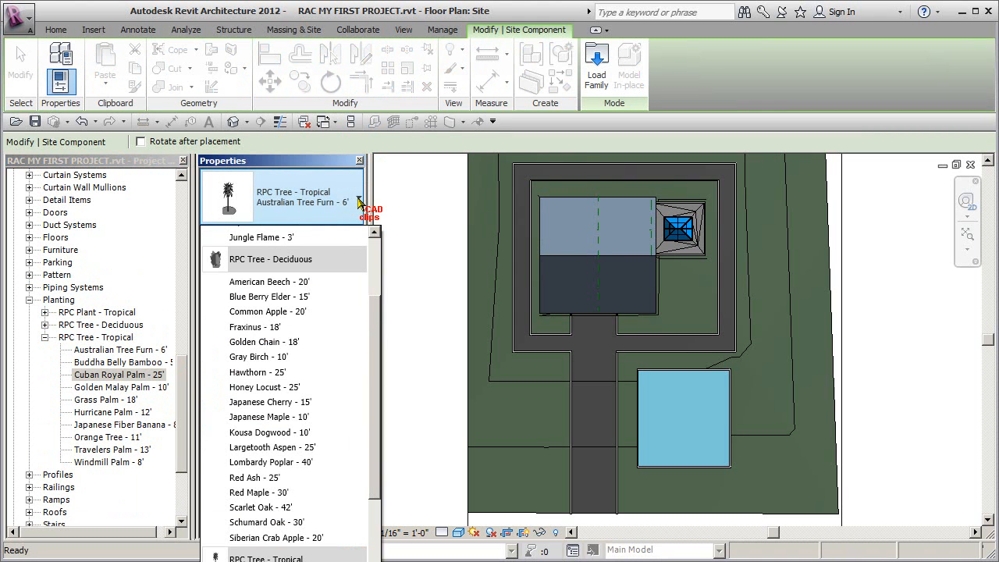
pyautogui.click(390, 149)
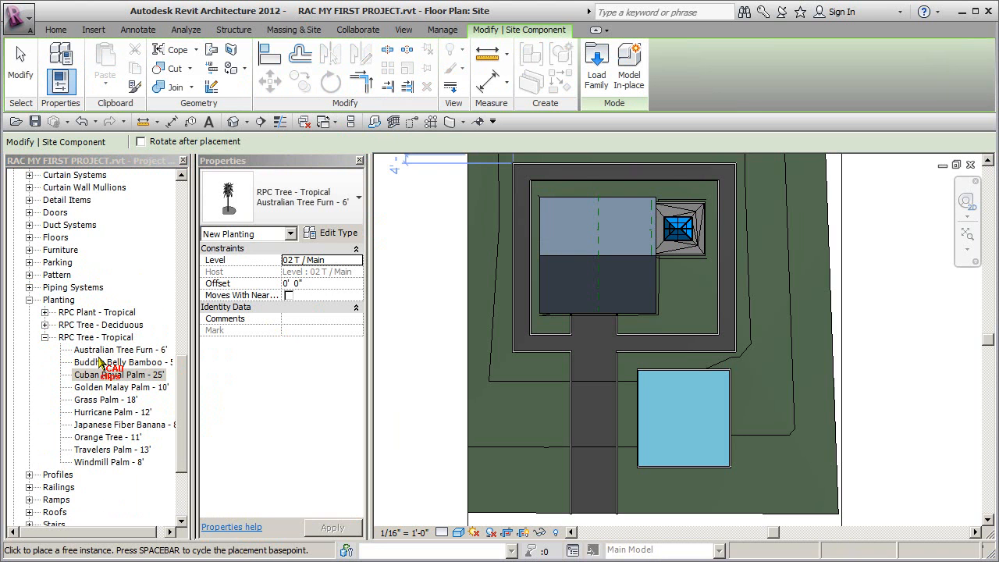
pyautogui.moveTo(133, 379); pyautogui.dragTo(538, 358)
pyautogui.scroll(2, 541, 356)
pyautogui.moveTo(610, 349); pyautogui.dragTo(504, 446, button='middle')
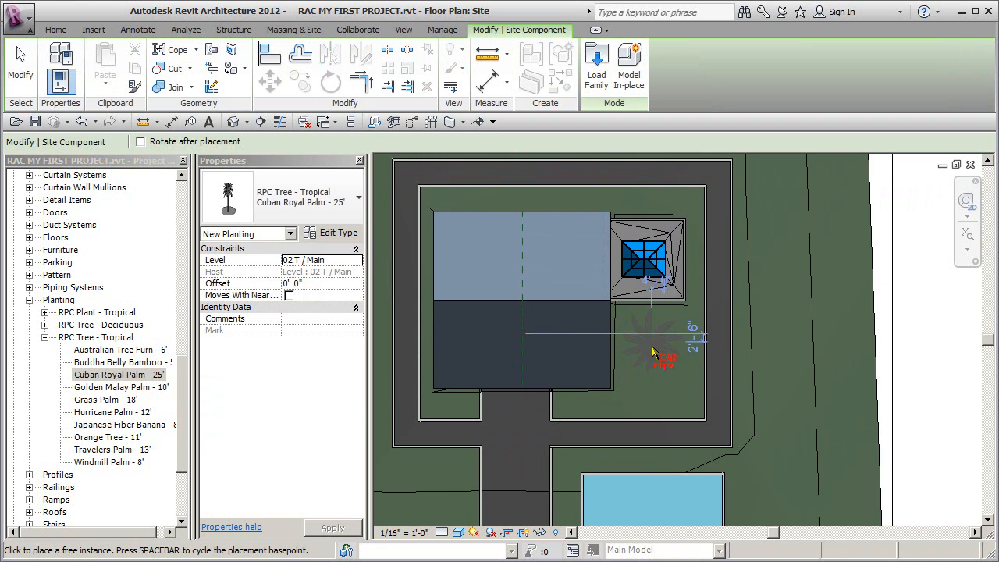
pyautogui.click(651, 348)
# - Place a row of five Cuban Royal Palms along the north side of the site, outside the driveway loop
pyautogui.moveTo(752, 365); pyautogui.dragTo(799, 417, button='middle')
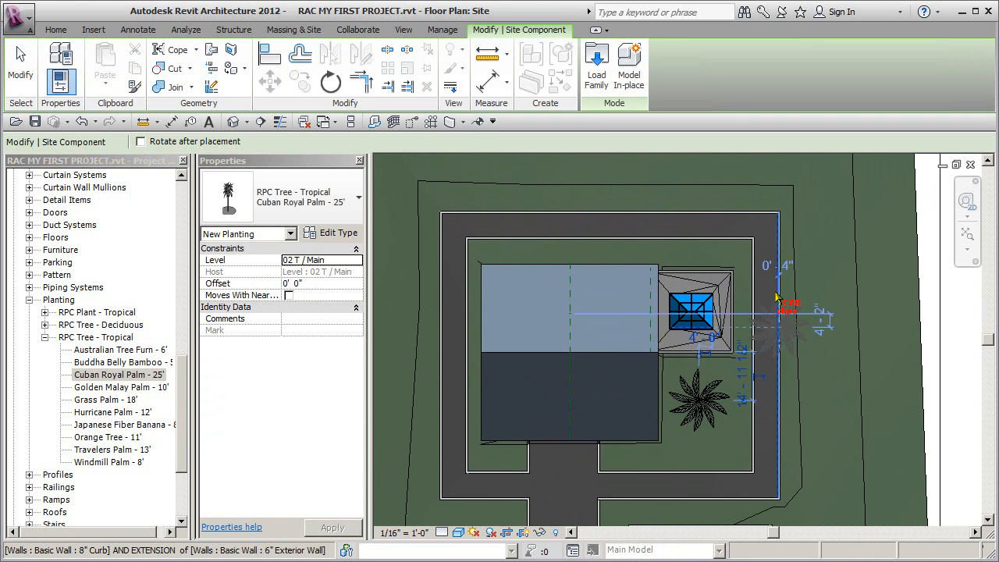
pyautogui.moveTo(750, 232); pyautogui.dragTo(749, 264, button='middle')
pyautogui.click(740, 204)
pyautogui.click(683, 204)
pyautogui.click(619, 205)
pyautogui.click(548, 204)
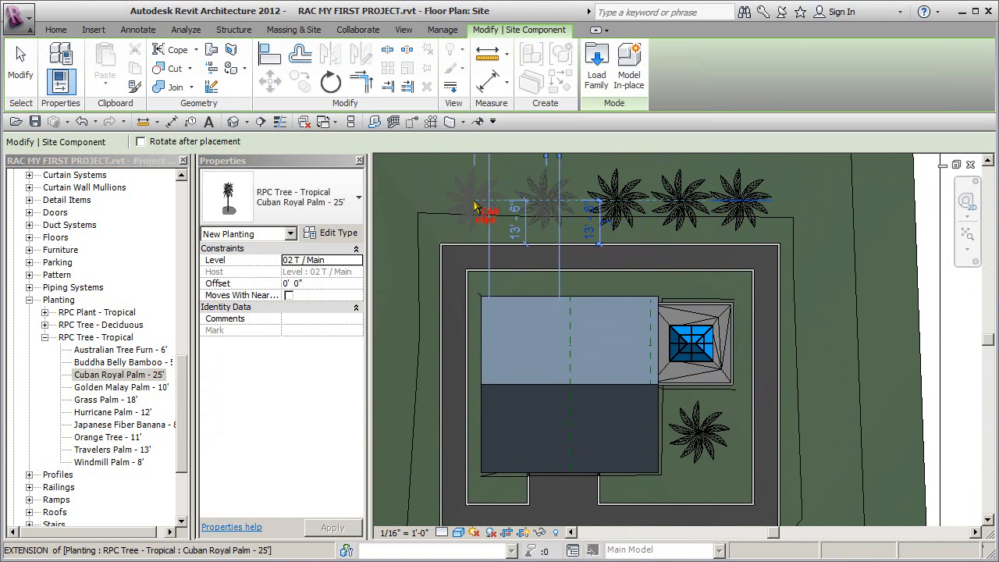
# - Place five Cuban Royal Palms down the west side of the driveway loop and one in the northwest corner, and end placement
pyautogui.moveTo(410, 271); pyautogui.dragTo(504, 219, button='middle')
pyautogui.click(502, 217)
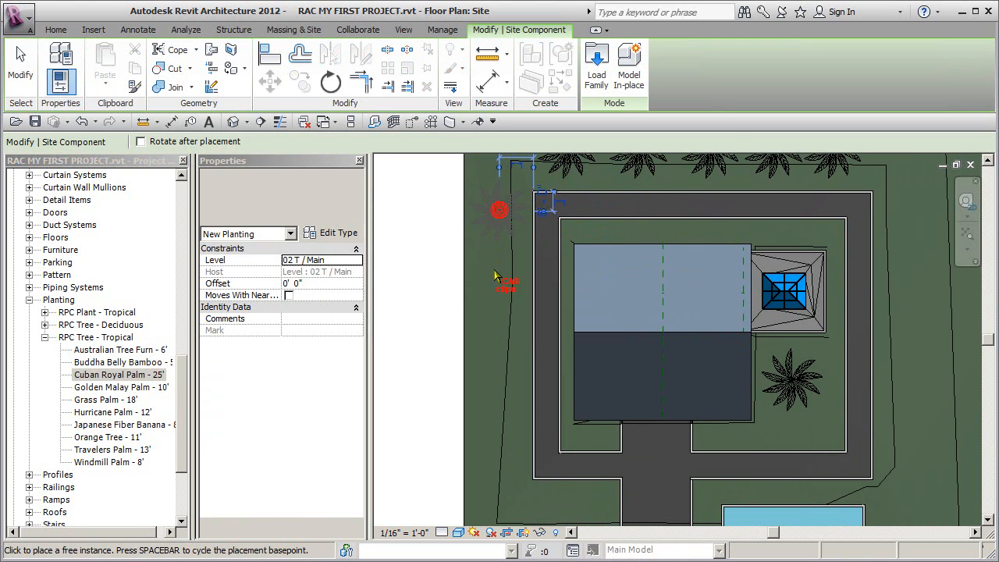
pyautogui.click(498, 359)
pyautogui.click(498, 414)
pyautogui.click(499, 479)
pyautogui.moveTo(650, 303); pyautogui.dragTo(615, 378, button='middle')
pyautogui.click(475, 223)
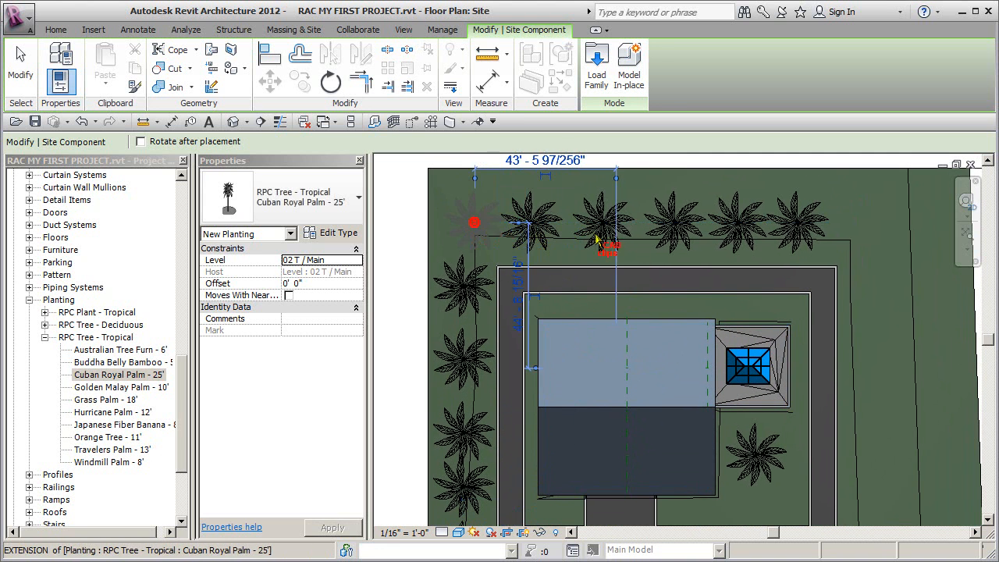
pyautogui.press('Escape')
pyautogui.press('Escape')
# - Open 3D View 3 and examine how the placed palms look around the building in perspective
pyautogui.scroll(-1, 665, 259)
pyautogui.moveTo(665, 259); pyautogui.dragTo(647, 244, button='middle')
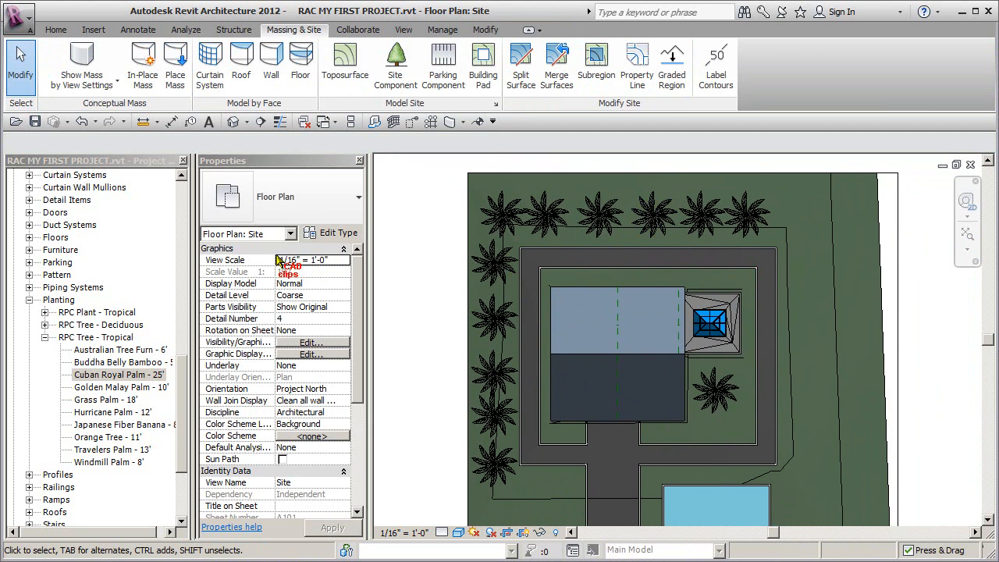
pyautogui.click(182, 189)
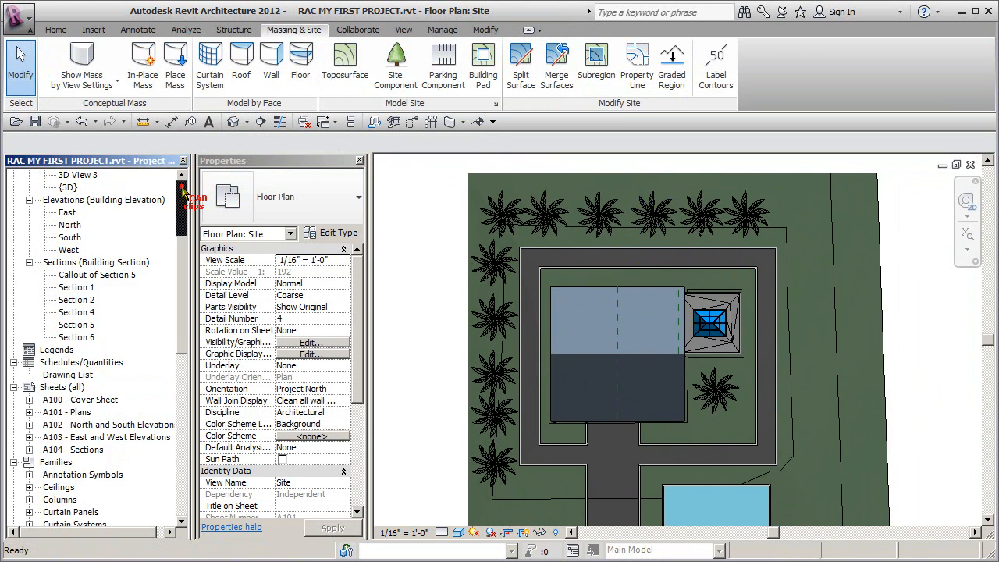
pyautogui.click(182, 190)
pyautogui.click(86, 337)
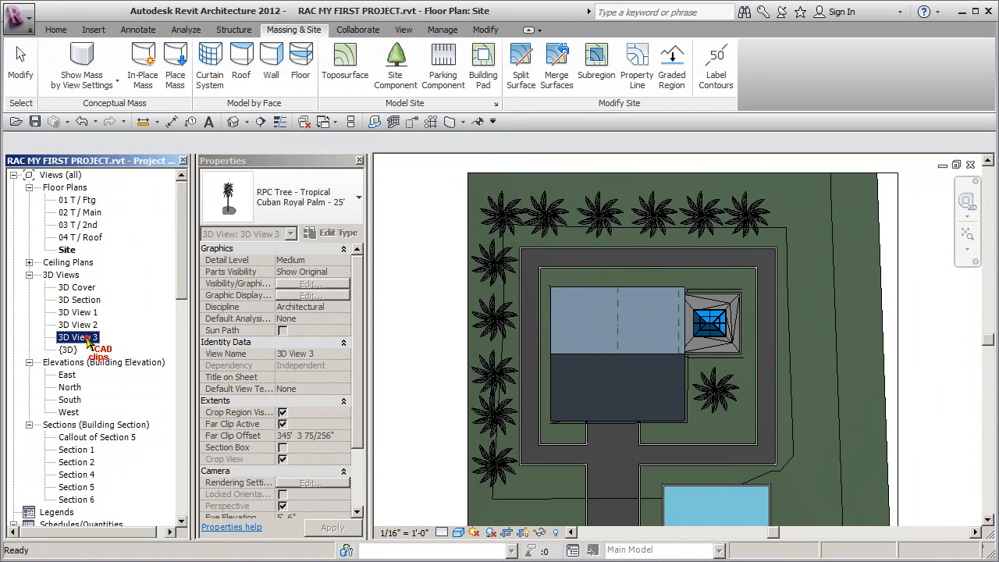
pyautogui.doubleClick(86, 337)
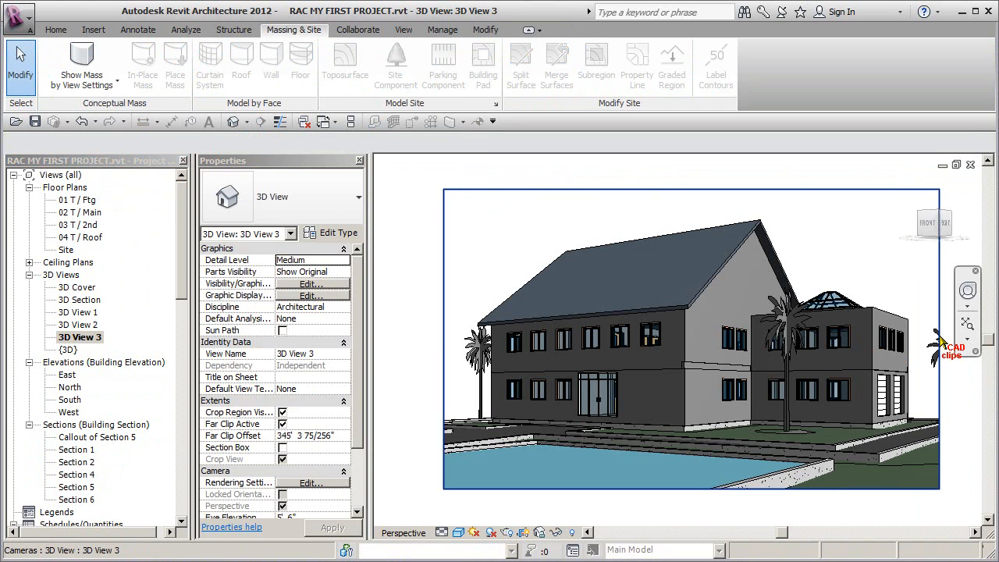
pyautogui.moveTo(878, 336); pyautogui.dragTo(843, 327, button='middle')
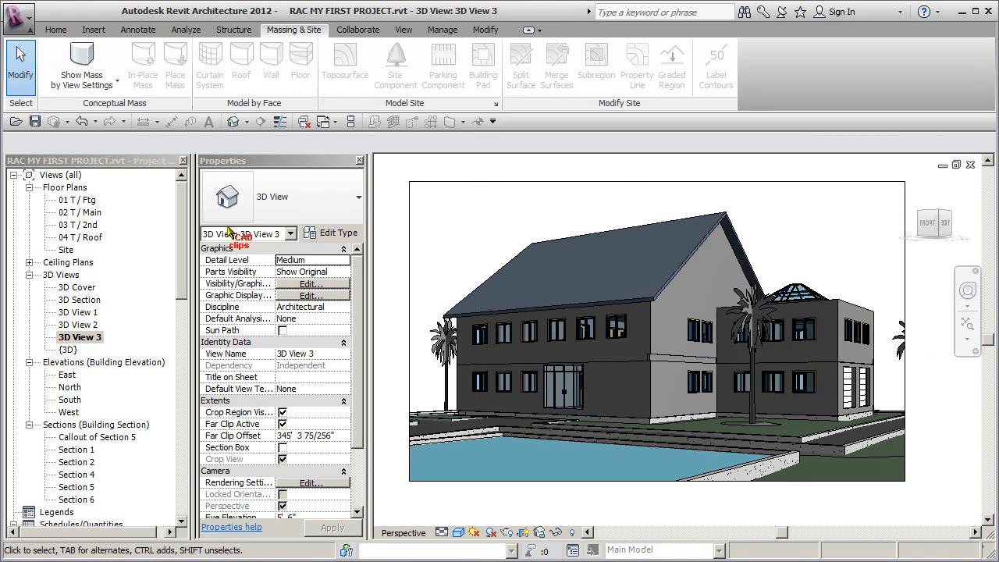
# - In the Site plan, duplicate the type of the north row's easternmost palm as Cuban Royal Palm - 65'
pyautogui.doubleClick(67, 250)
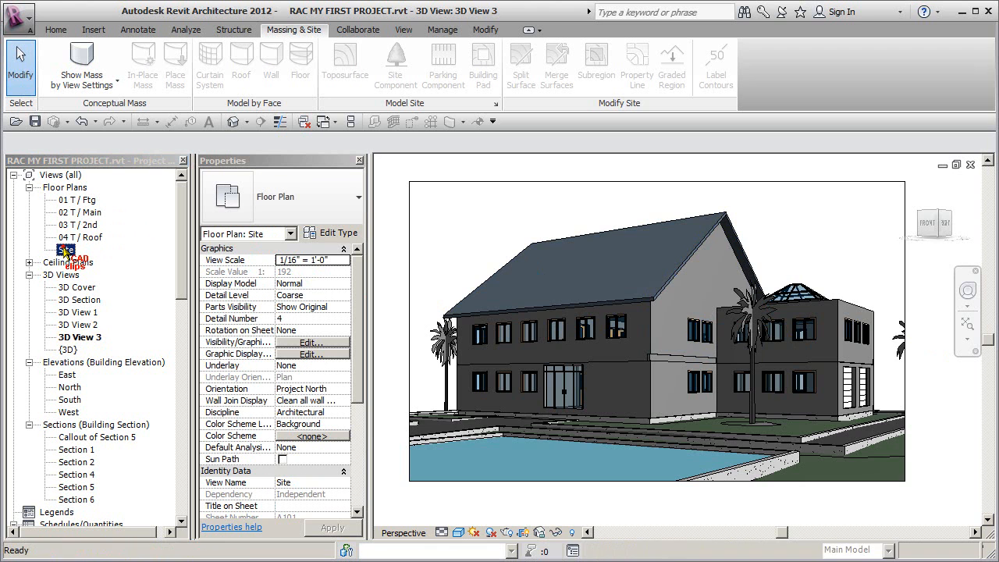
pyautogui.click(757, 221)
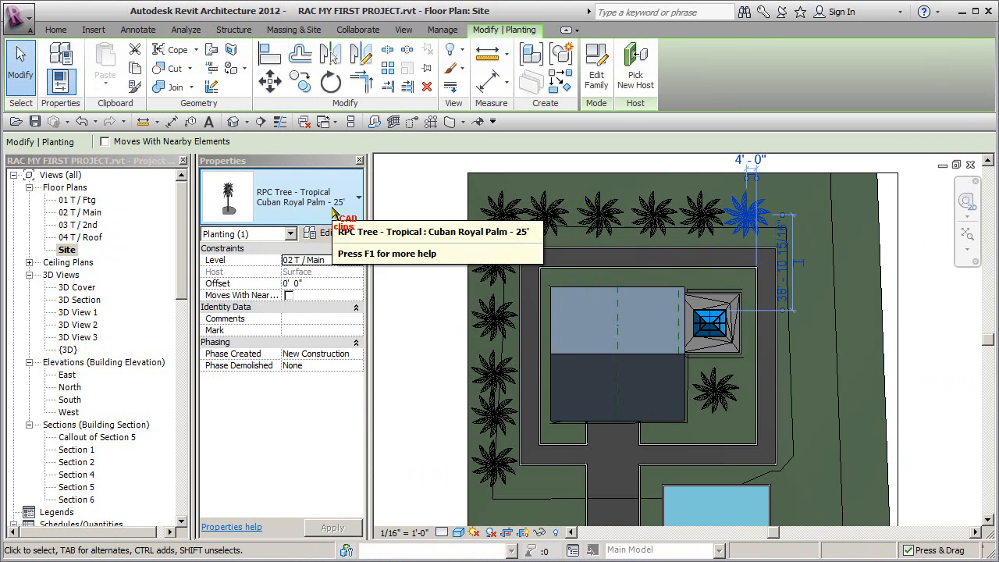
pyautogui.click(338, 234)
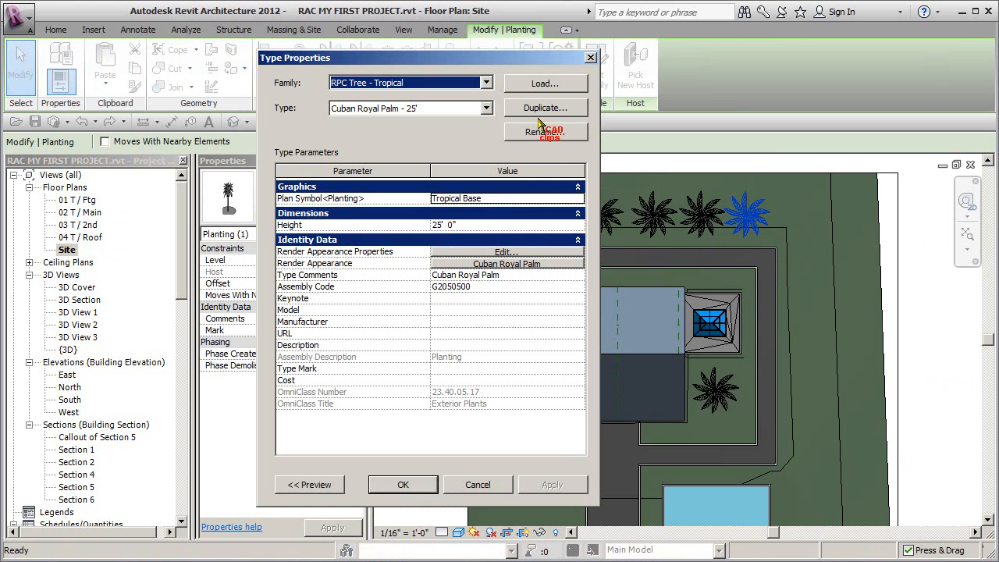
pyautogui.click(545, 109)
pyautogui.click(526, 160)
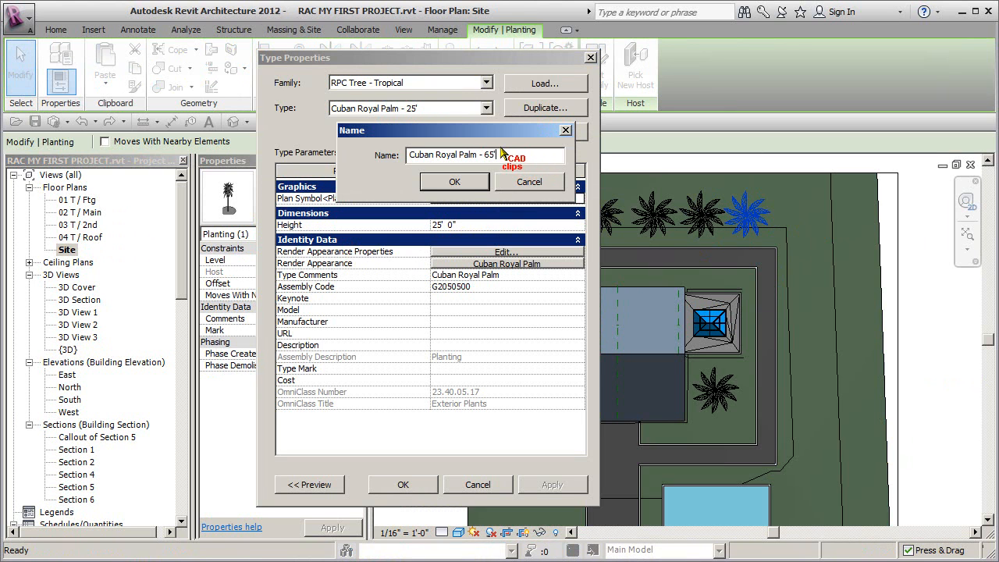
pyautogui.click(468, 189)
# - Set the Height of the new Cuban Royal Palm - 65' type to 65', apply it and deselect the palm
pyautogui.click(494, 225)
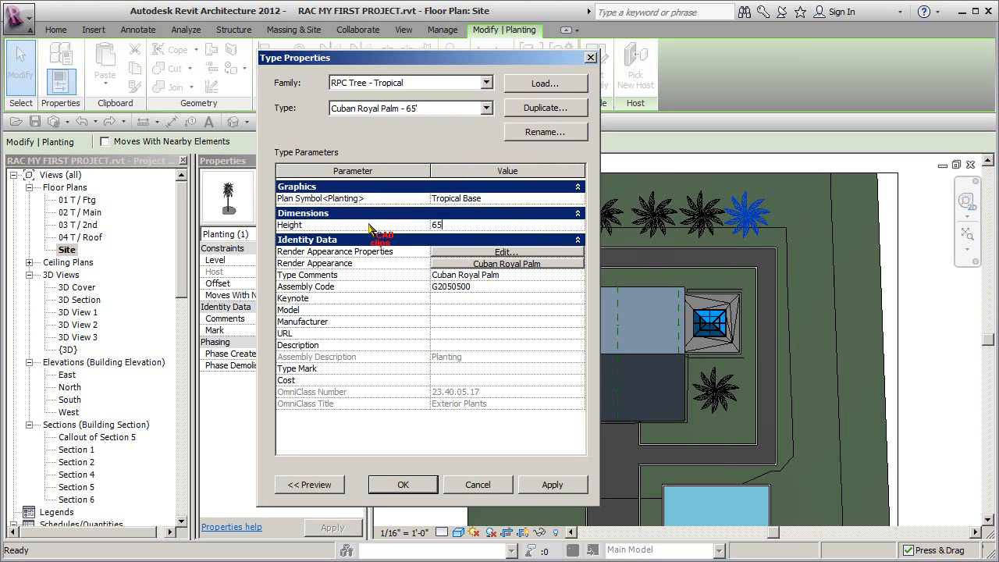
pyautogui.click(552, 484)
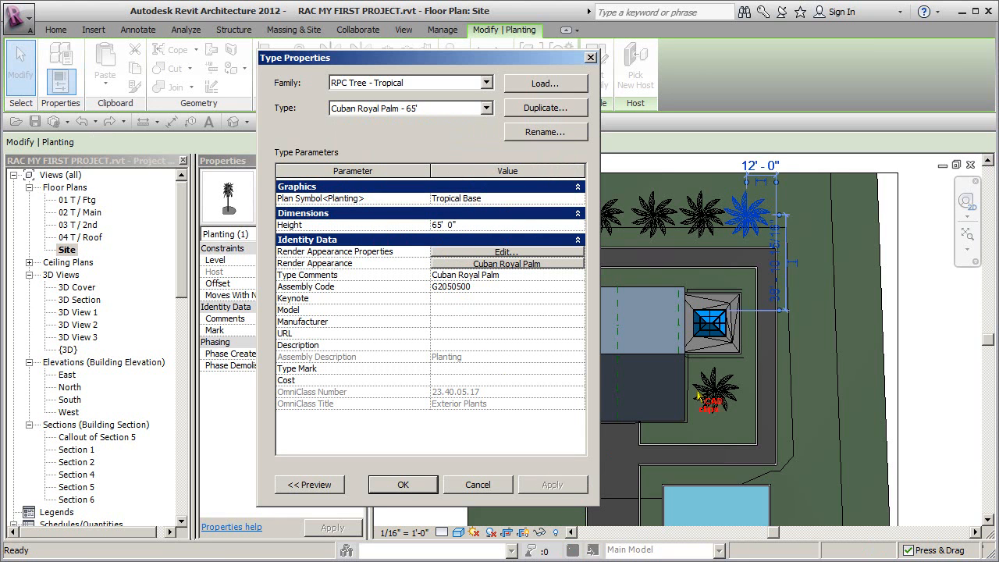
pyautogui.click(402, 484)
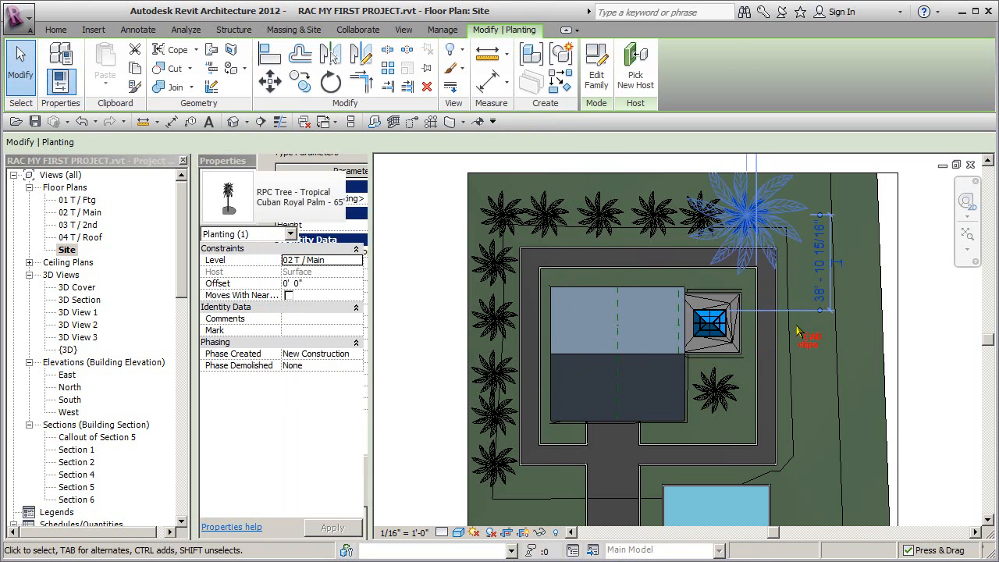
pyautogui.click(826, 341)
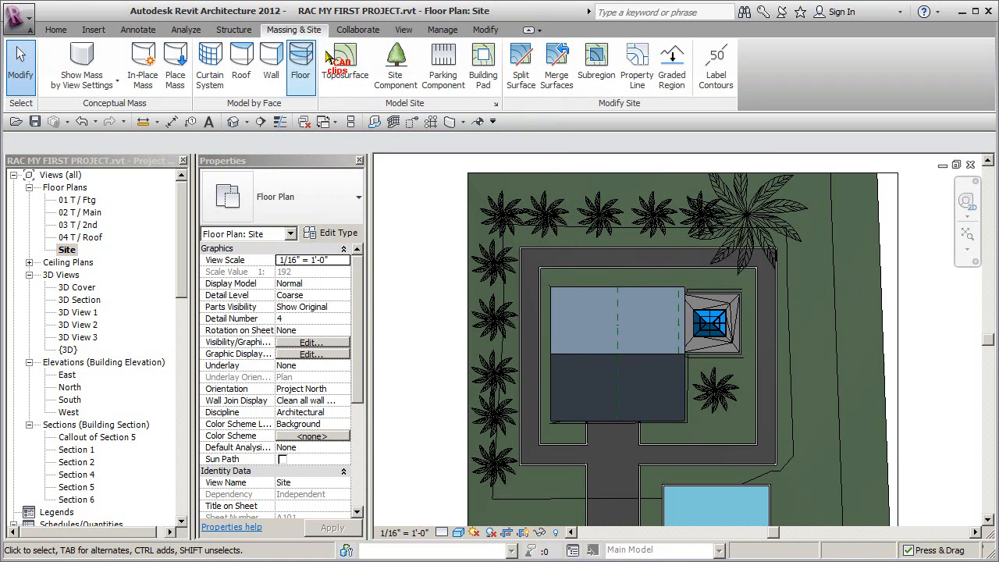
# - Match the 65' palm's type onto the northwest corner palm and the rest of the north row
pyautogui.click(485, 30)
pyautogui.click(134, 88)
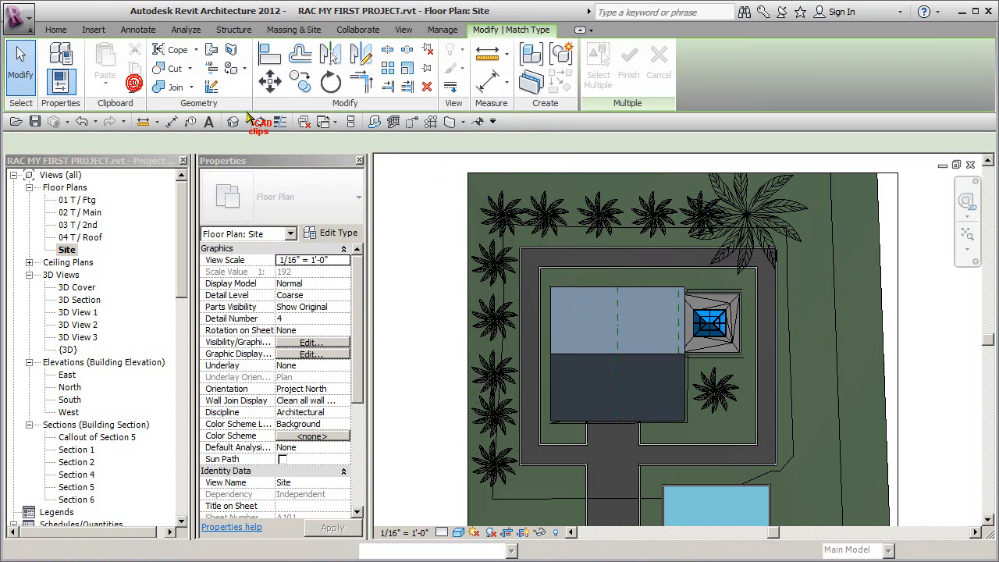
pyautogui.click(754, 215)
pyautogui.click(515, 221)
pyautogui.click(549, 219)
pyautogui.click(601, 218)
pyautogui.click(648, 220)
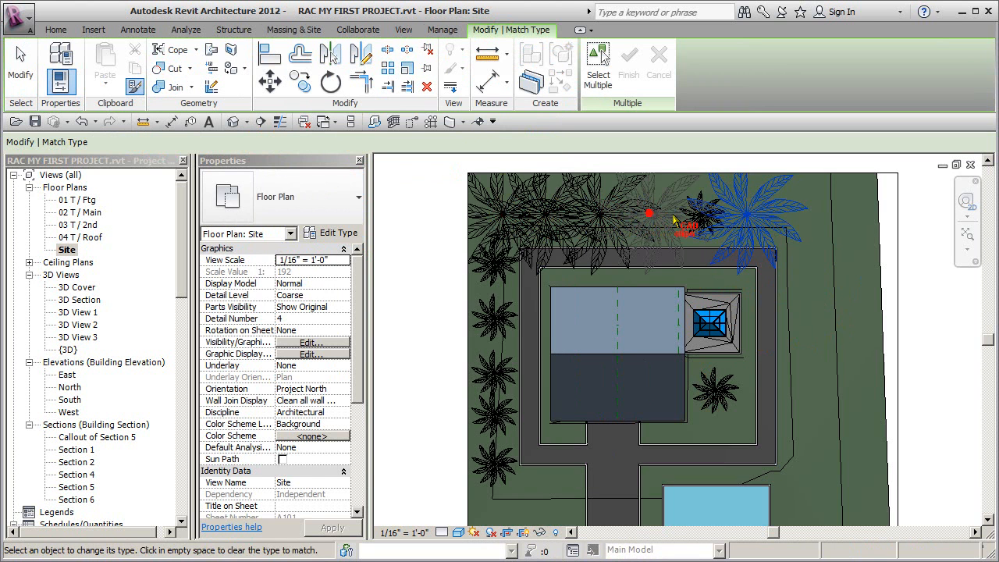
pyautogui.click(701, 221)
# - Match the 65' type onto the five west-side palms and the lawn palm inside the driveway loop, and end matching
pyautogui.click(492, 265)
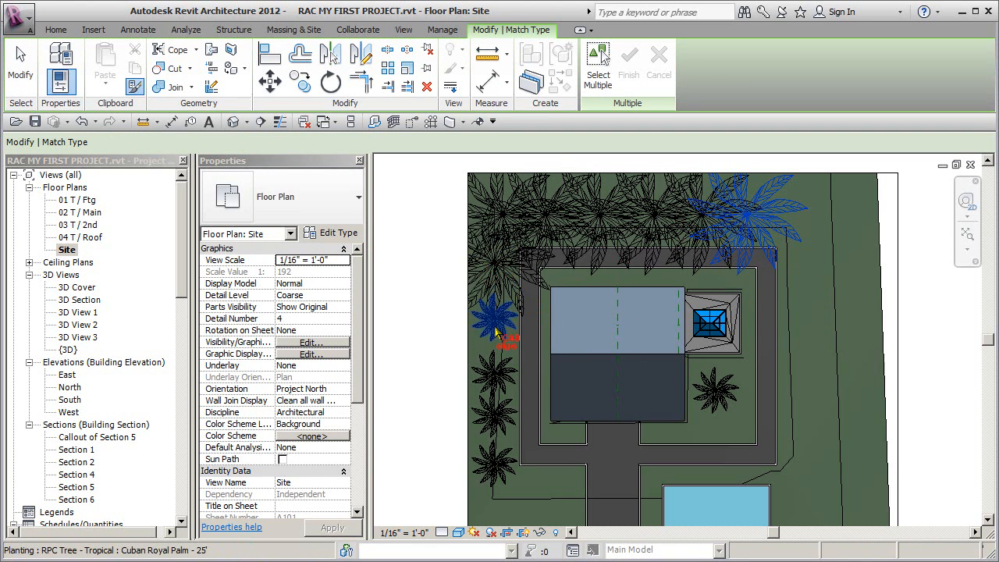
pyautogui.click(493, 314)
pyautogui.click(493, 363)
pyautogui.click(492, 412)
pyautogui.click(492, 446)
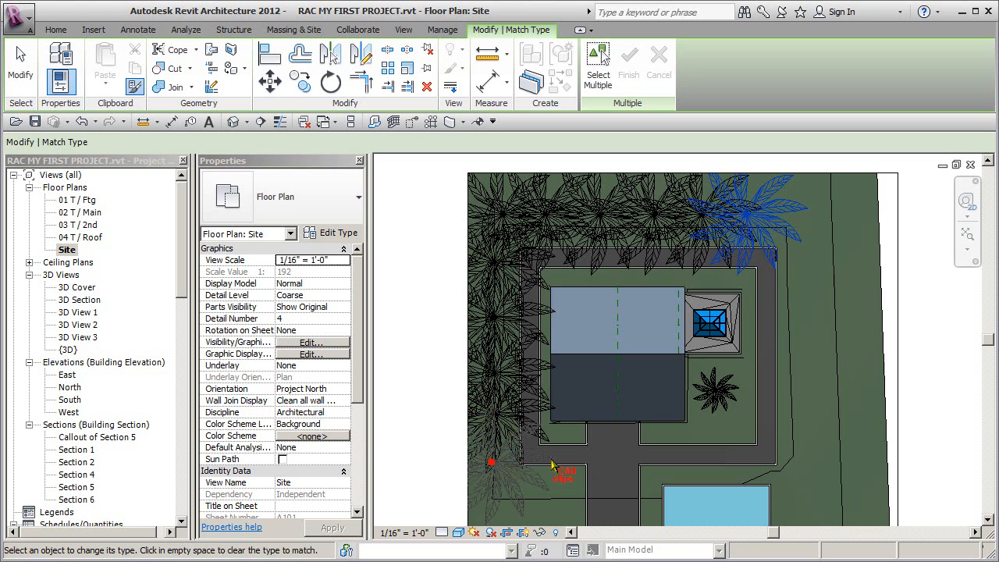
pyautogui.click(701, 406)
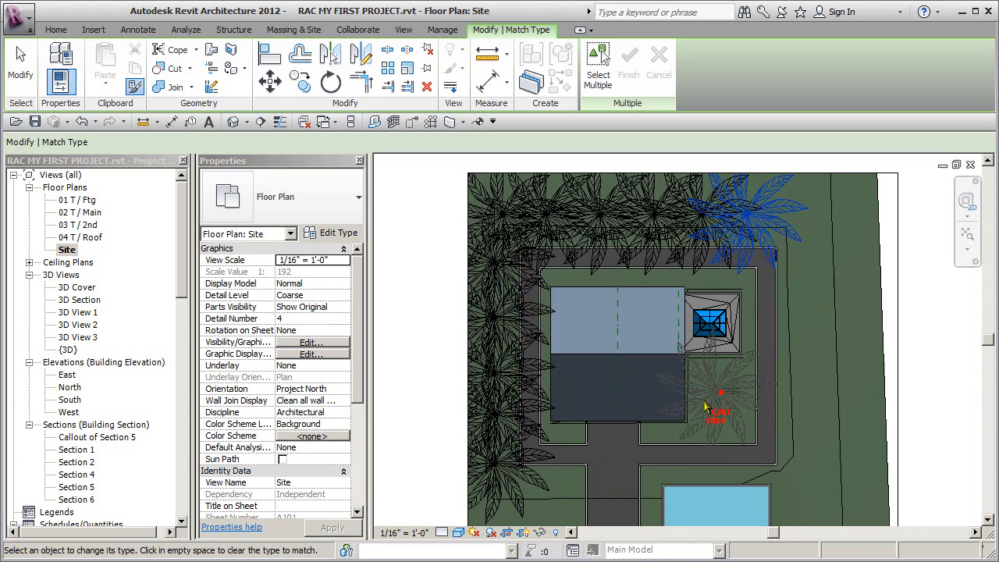
pyautogui.press('Escape')
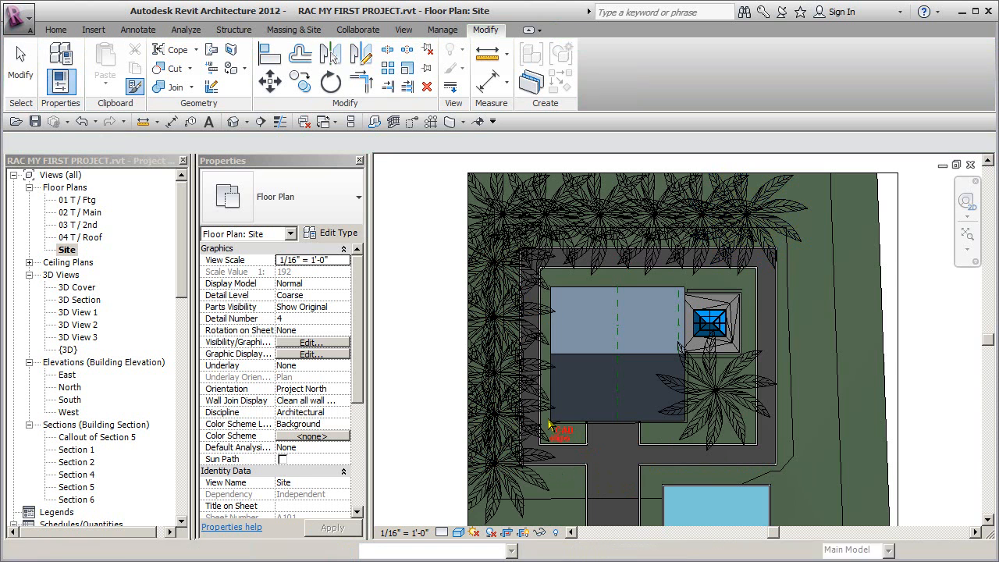
# - In 3D View 3, duplicate the type of the palm just beyond the building's left end as Cuban Royal Palm - 55'
pyautogui.doubleClick(77, 338)
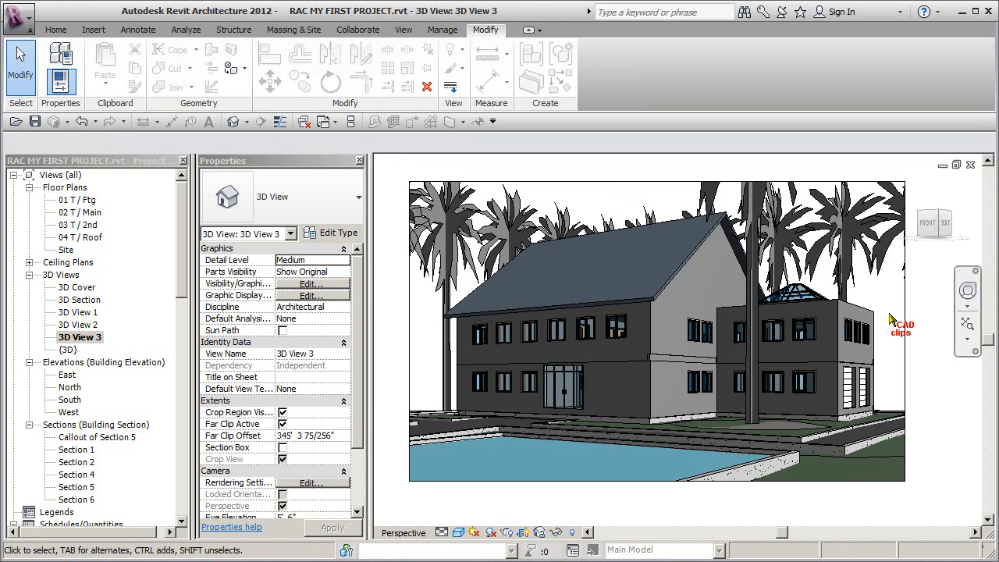
pyautogui.click(506, 241)
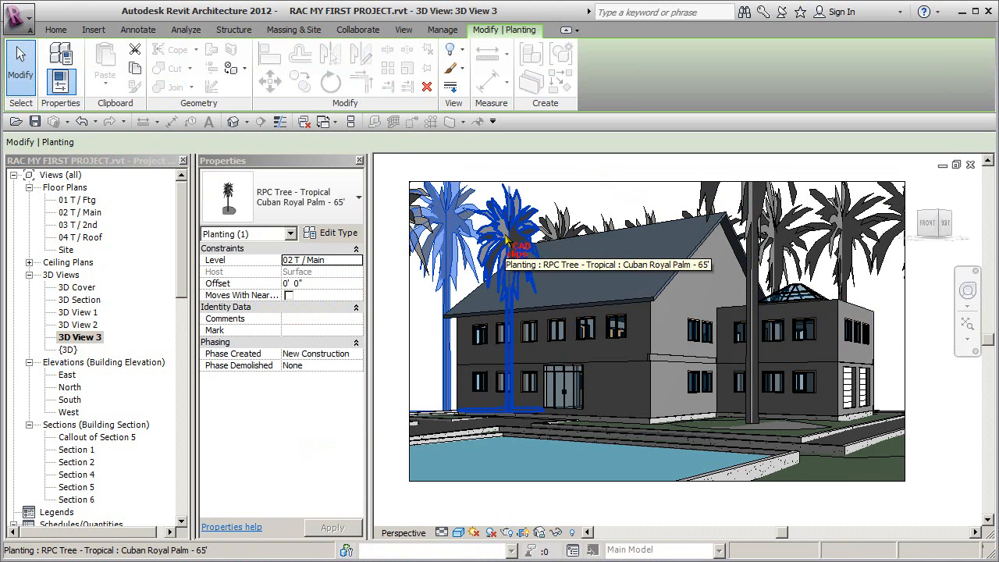
pyautogui.click(342, 232)
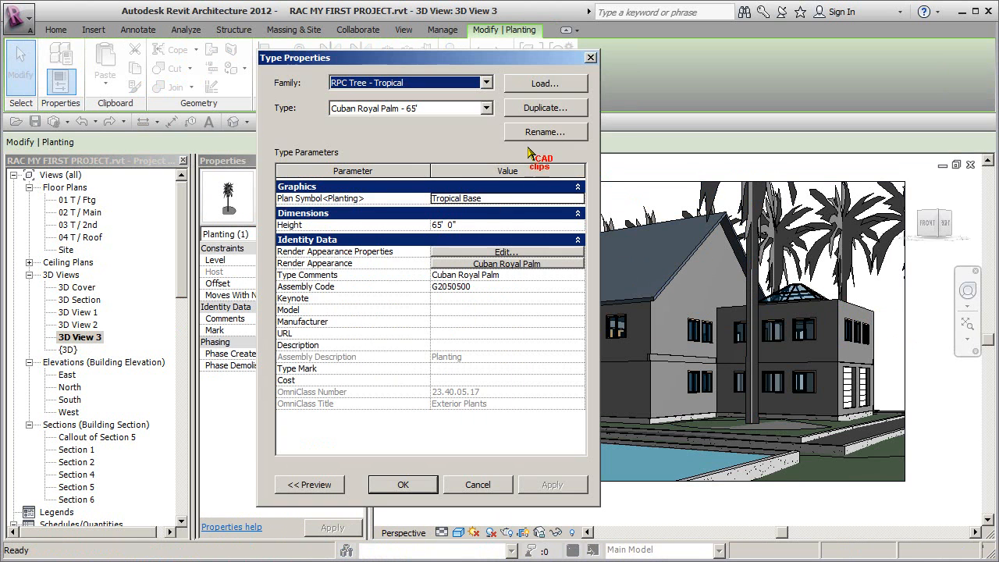
pyautogui.click(545, 109)
pyautogui.click(521, 156)
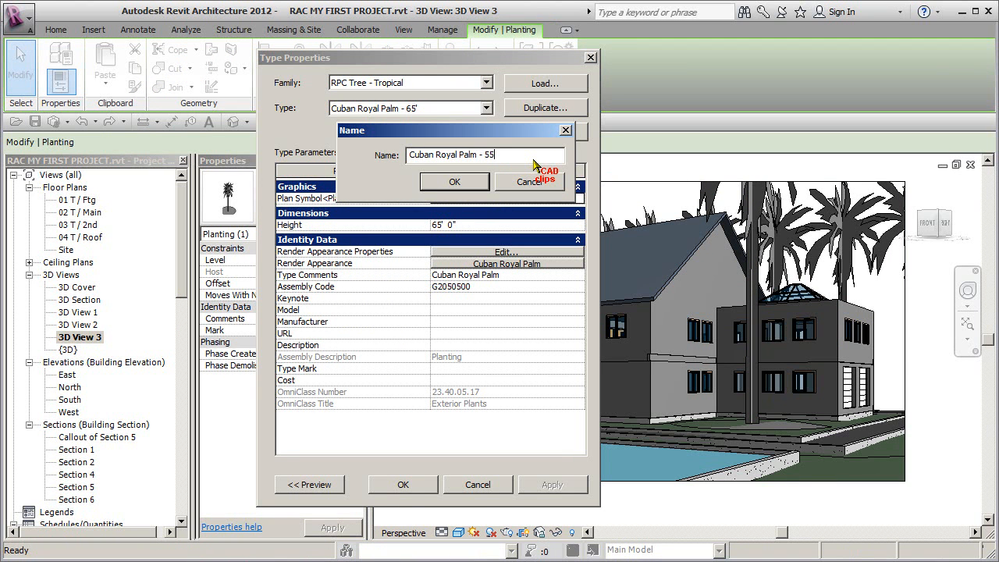
pyautogui.click(467, 182)
# - Set the Height of the Cuban Royal Palm - 55' type to 55', apply it and deselect the palm
pyautogui.click(457, 197)
pyautogui.click(476, 224)
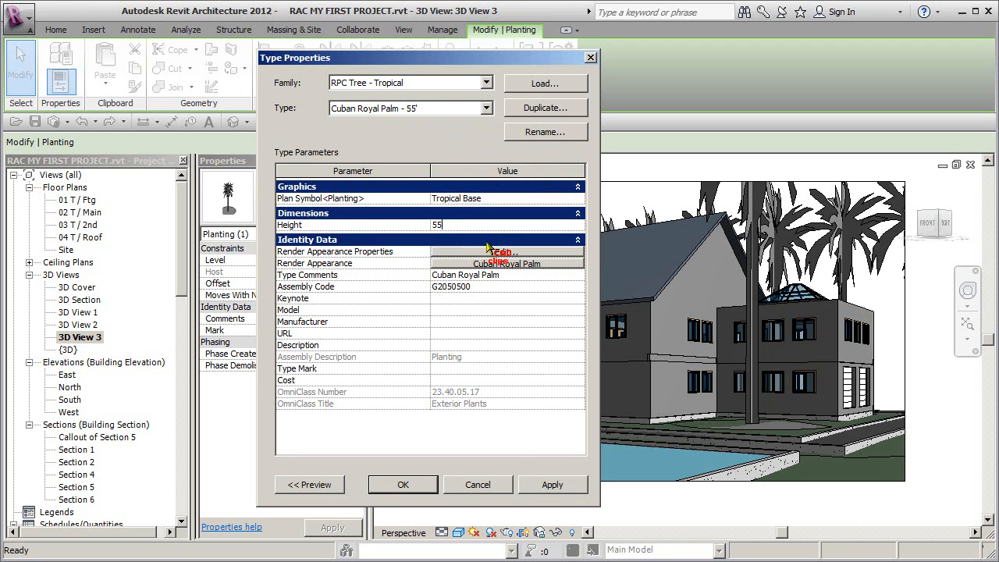
pyautogui.click(551, 485)
pyautogui.click(403, 484)
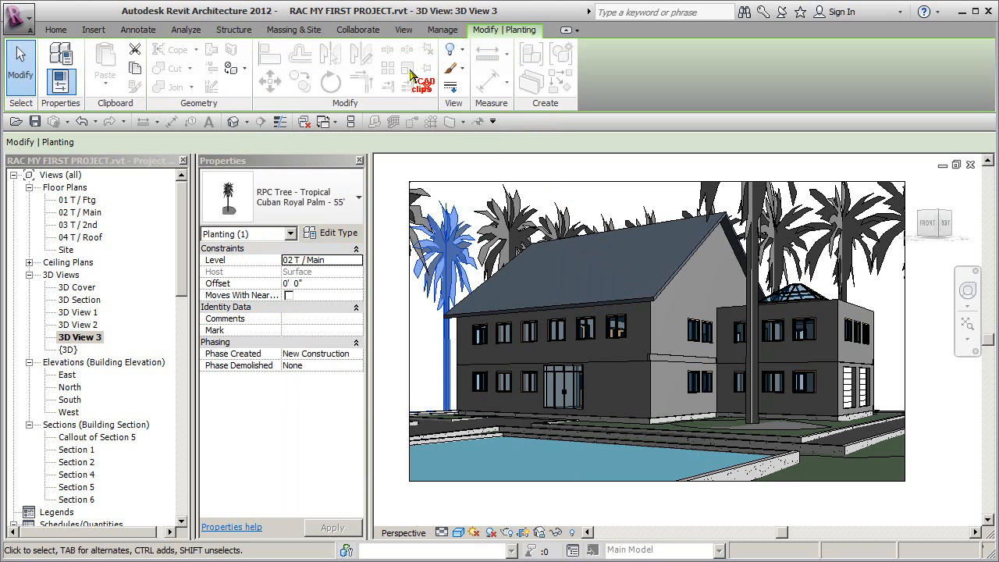
pyautogui.click(597, 202)
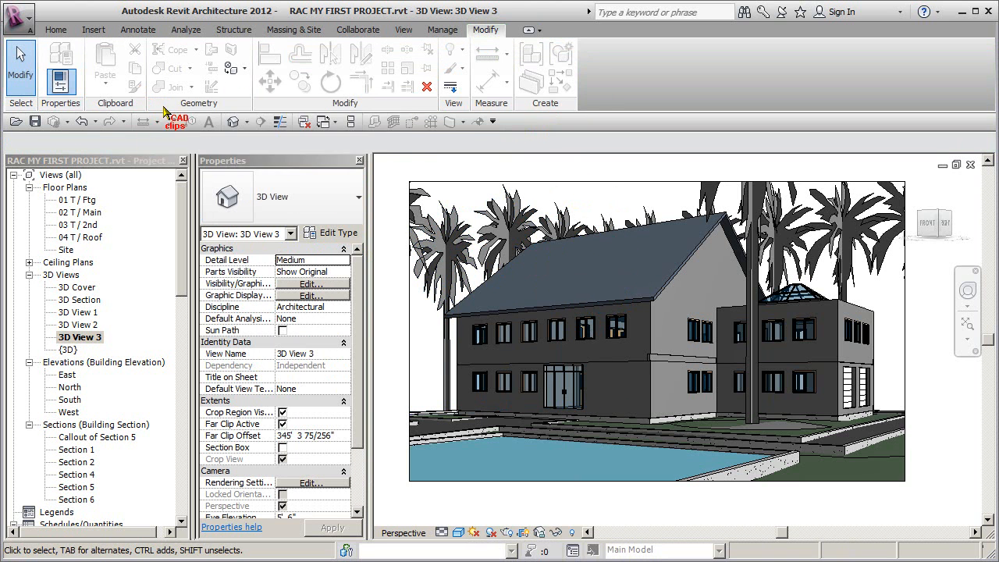
# - Switch to the default 3D view, saving the project on the way, and bring all the palms into view
pyautogui.click(233, 122)
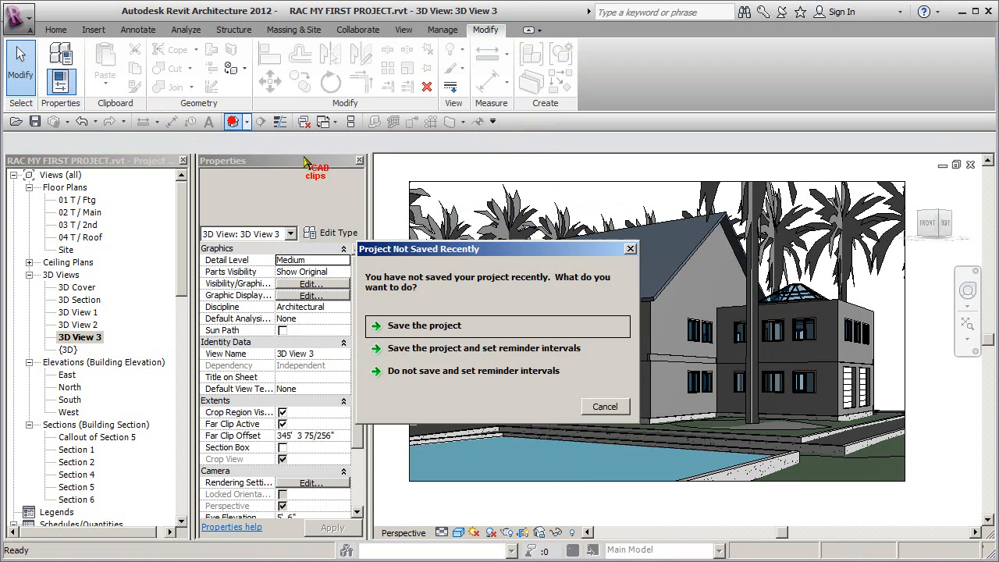
pyautogui.click(450, 327)
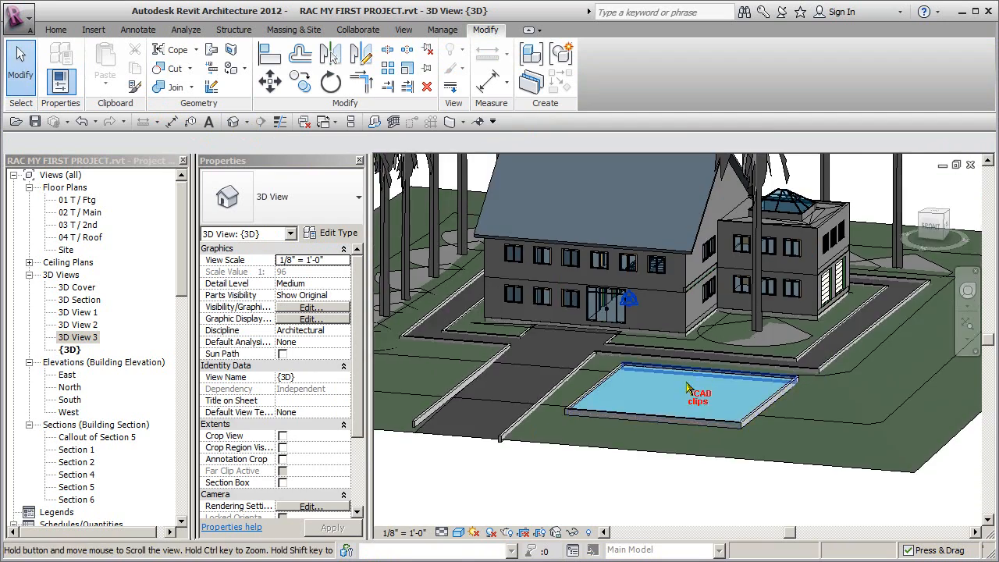
pyautogui.scroll(-1, 712, 473)
pyautogui.keyDown('shift'); pyautogui.moveTo(712, 473); pyautogui.dragTo(661, 465, button='middle'); pyautogui.keyUp('shift')
# - Match the 55' palm's type onto several scattered palms, including the lawn palm by the building and the southernmost west-side one
pyautogui.click(137, 88)
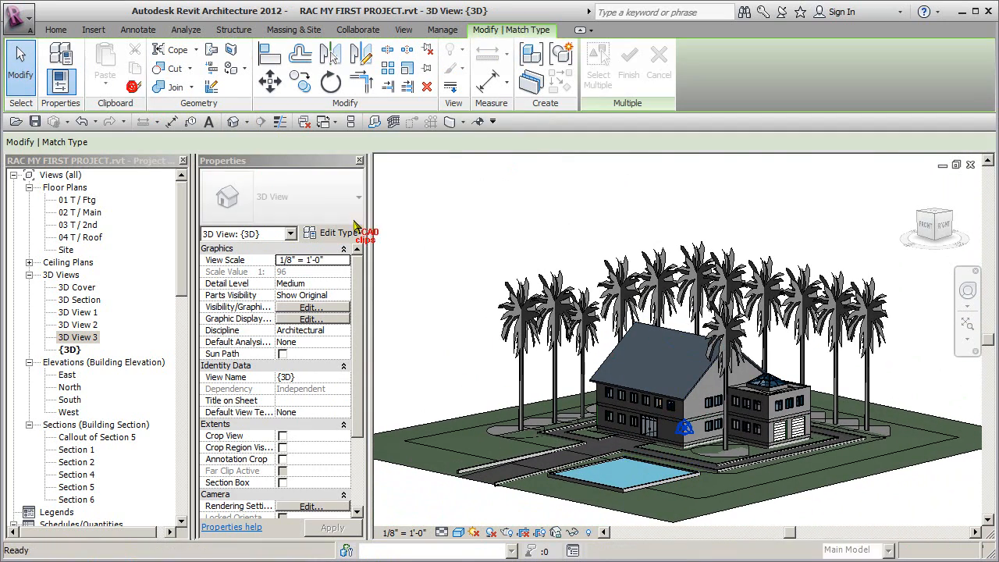
pyautogui.click(597, 333)
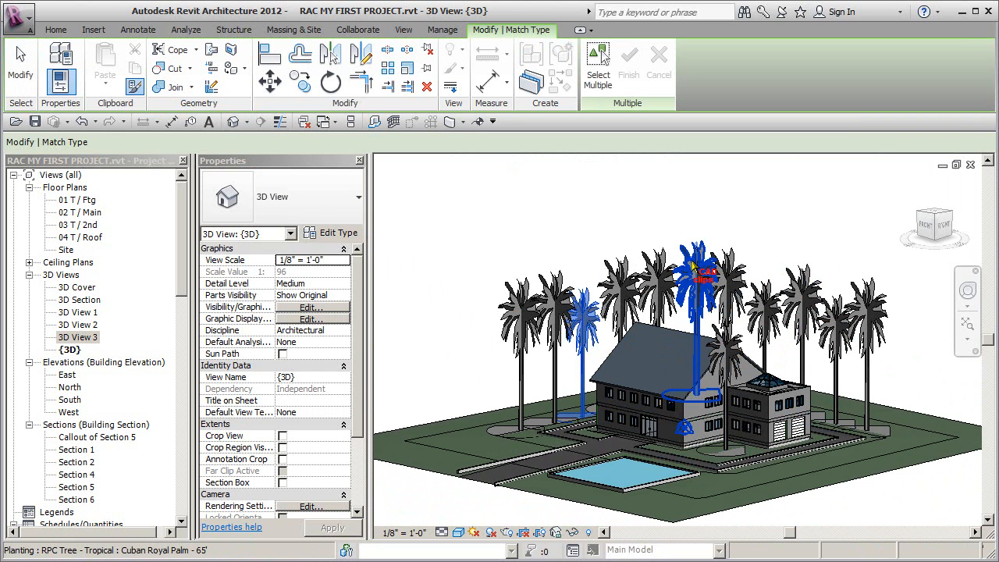
pyautogui.click(525, 314)
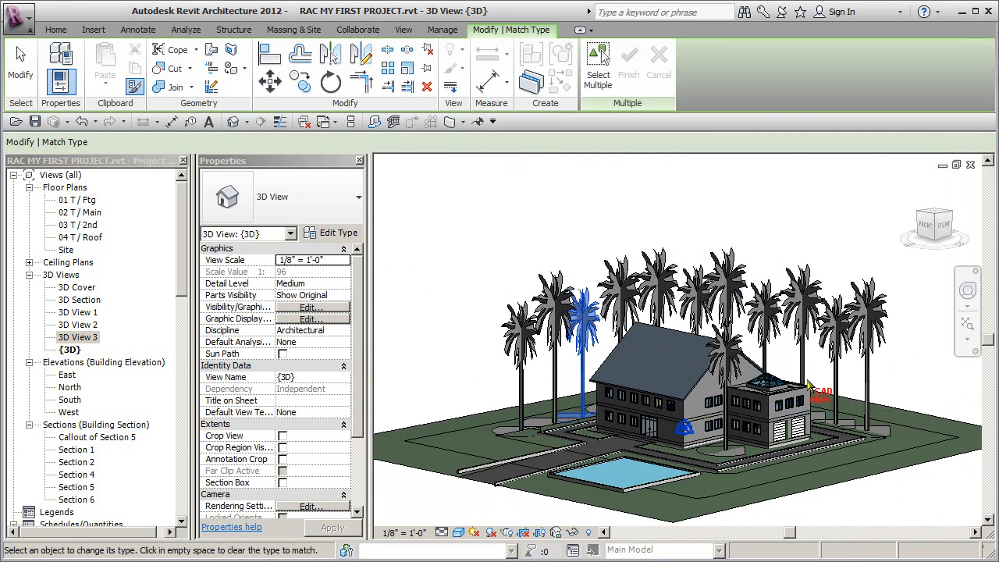
pyautogui.press('Escape')
pyautogui.press('Escape')
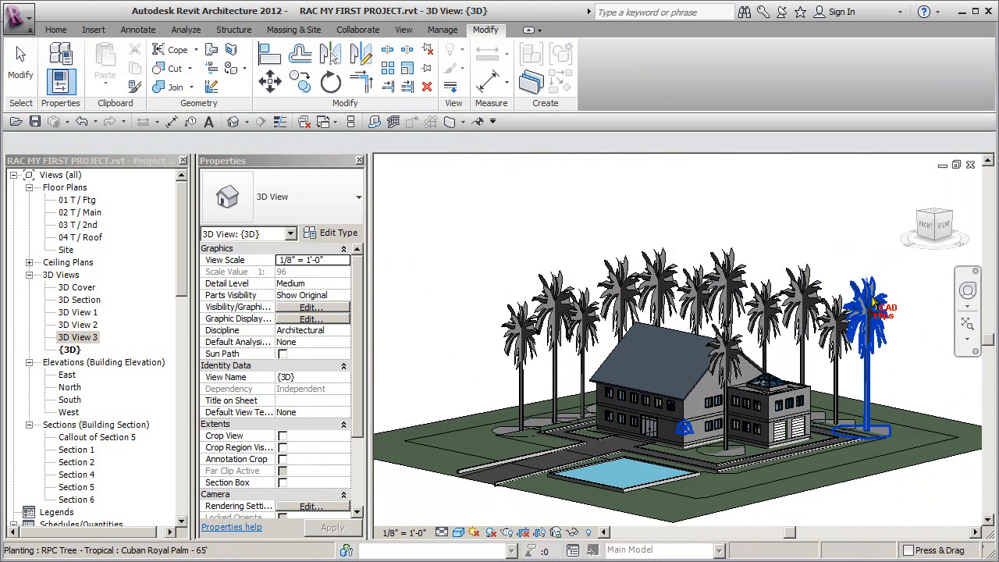
# - Duplicate the type of the outermost palm beyond the garage wing as Cuban Royal Palm - 60' and set its Height to 60'
pyautogui.click(873, 299)
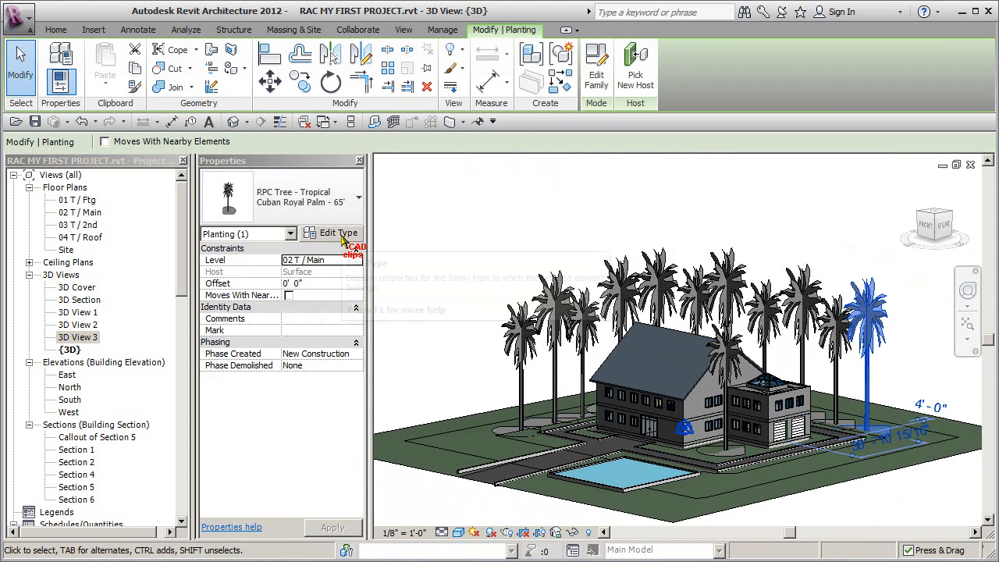
pyautogui.click(341, 236)
pyautogui.click(572, 109)
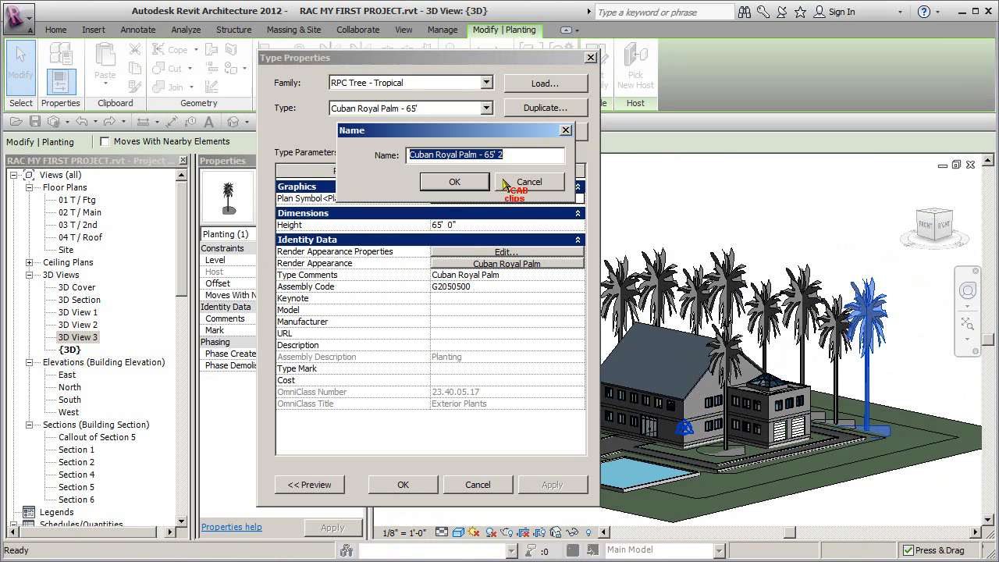
pyautogui.click(526, 155)
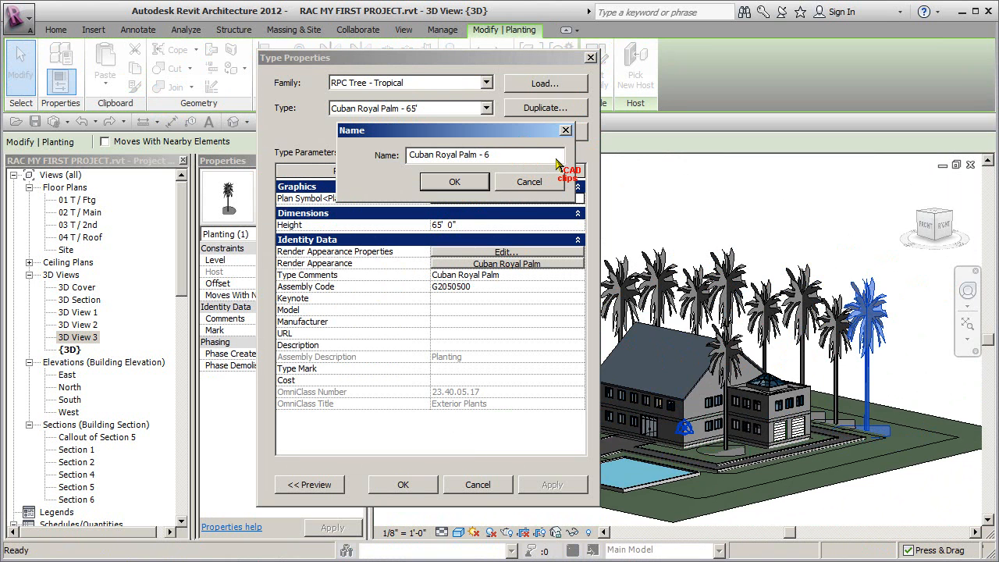
pyautogui.click(465, 189)
pyautogui.click(477, 226)
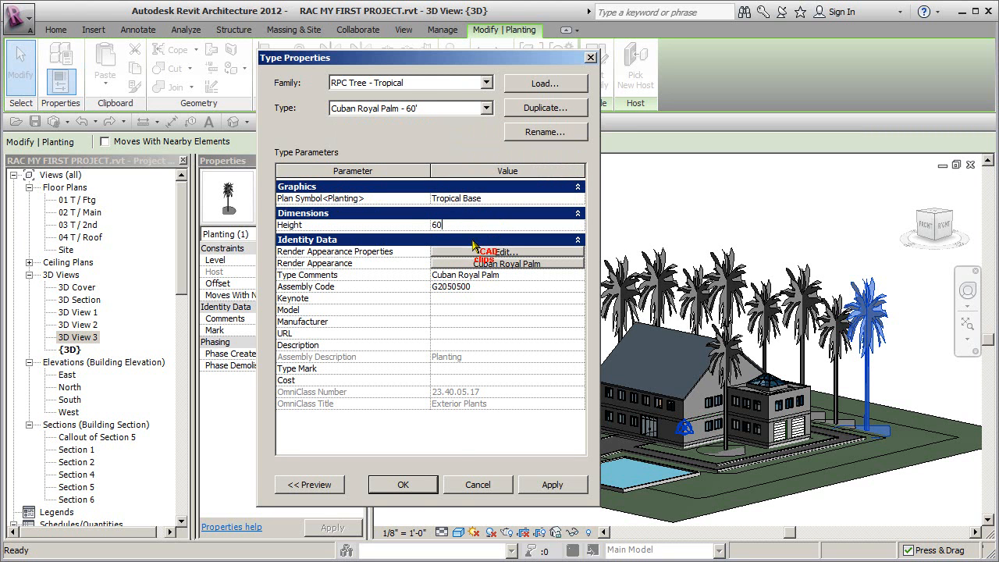
pyautogui.click(403, 482)
pyautogui.click(769, 230)
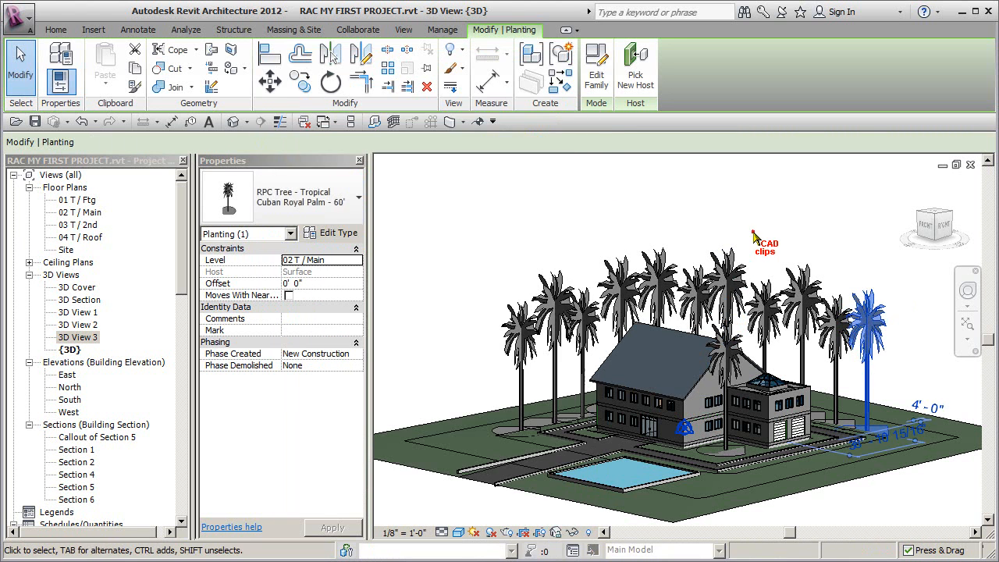
# - Match the 60' palm's type onto a palm behind the main roof's left end and the outermost palm beyond the building's left end
pyautogui.click(134, 87)
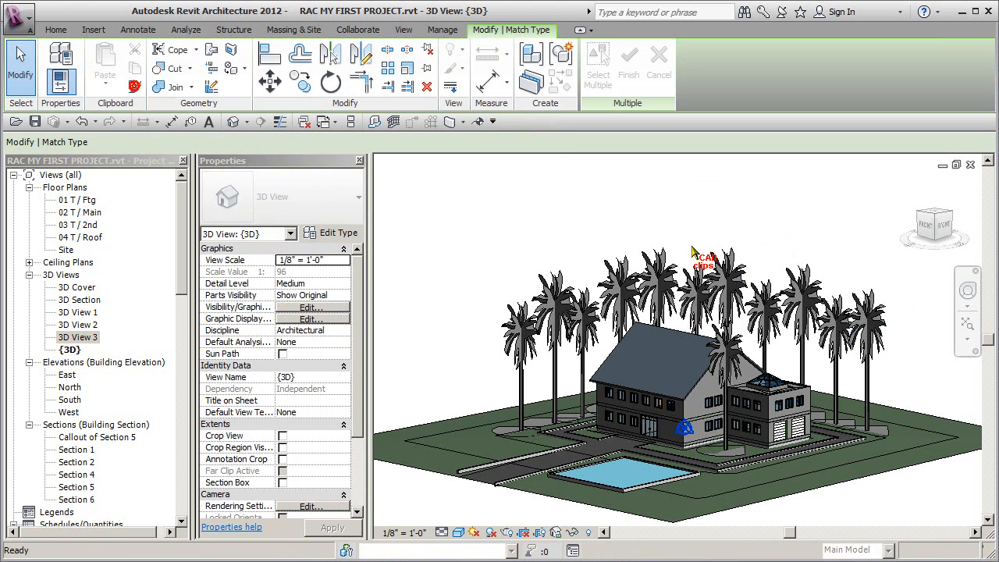
pyautogui.click(867, 316)
pyautogui.click(630, 295)
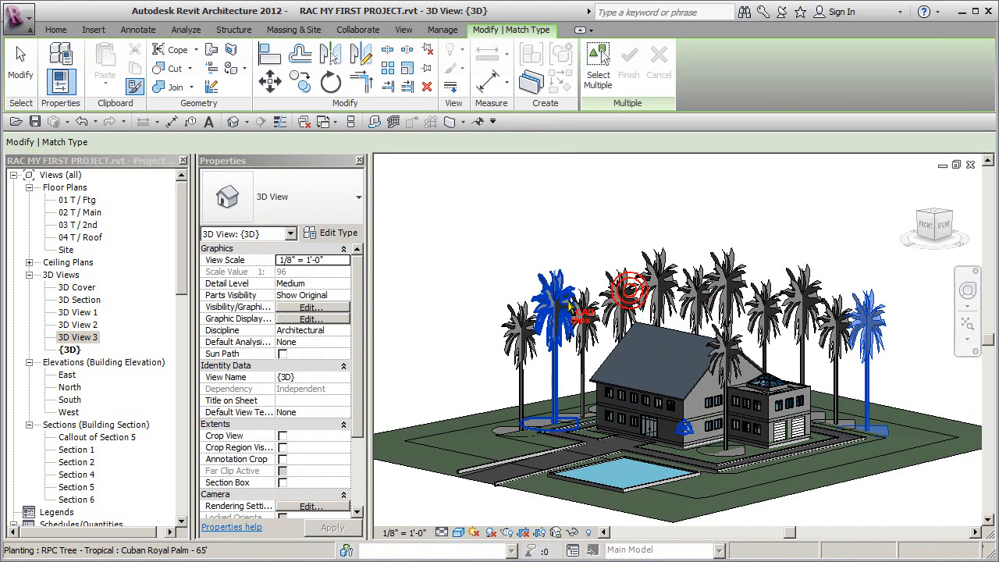
pyautogui.click(516, 336)
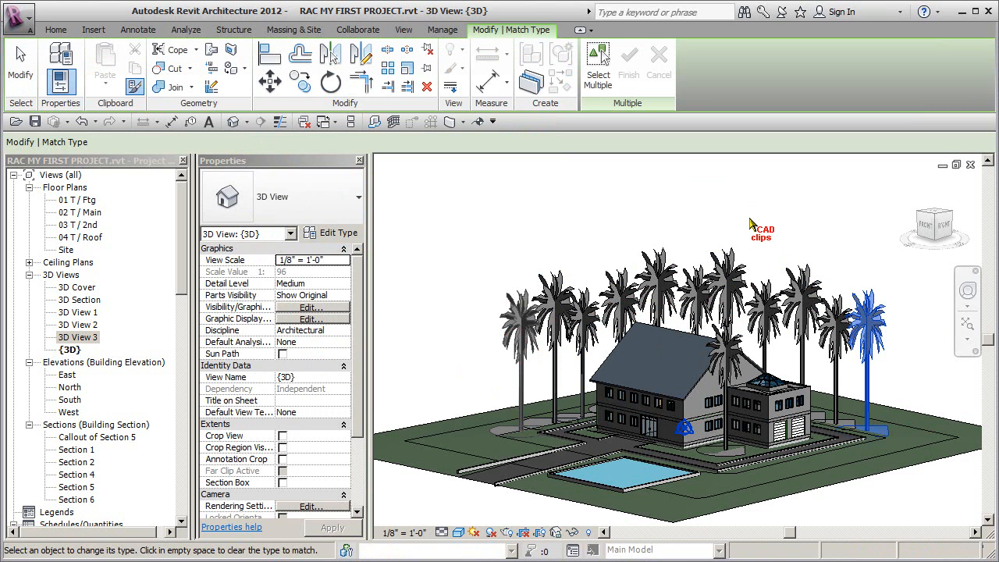
pyautogui.press('Escape')
pyautogui.press('Escape')
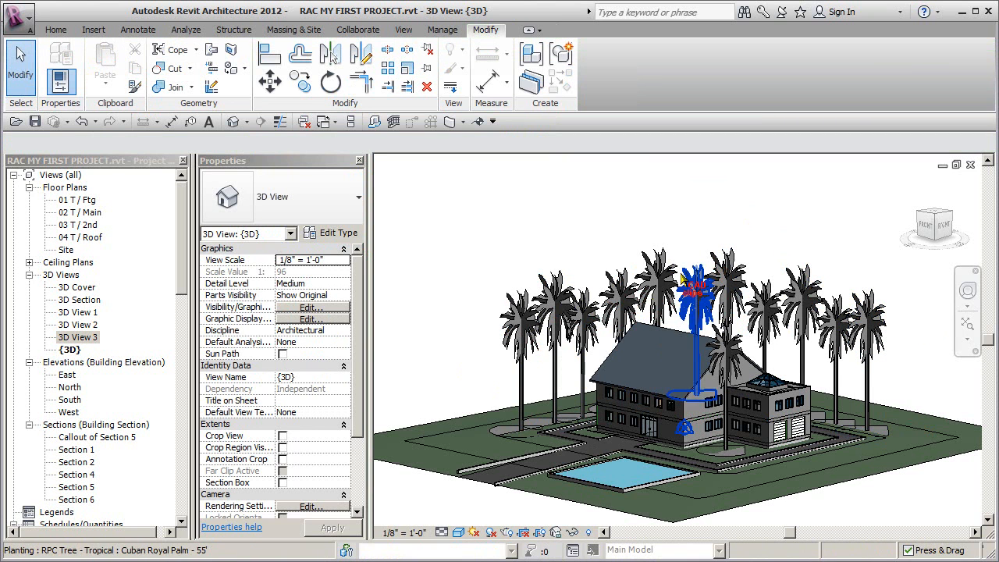
# - Set the Offset of the outermost 60' palm beyond the building's left end to -5' and deselect it
pyautogui.click(551, 294)
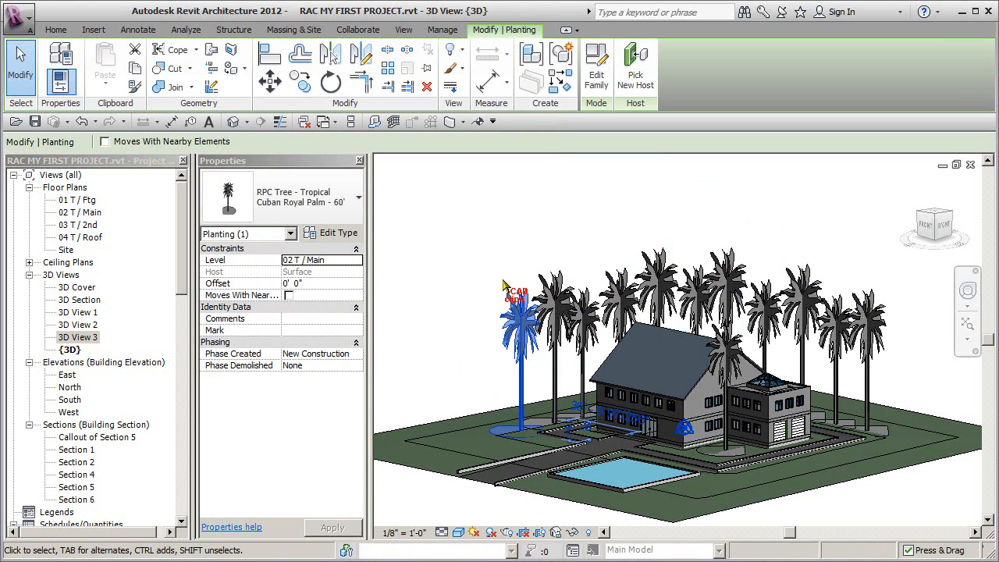
pyautogui.click(329, 284)
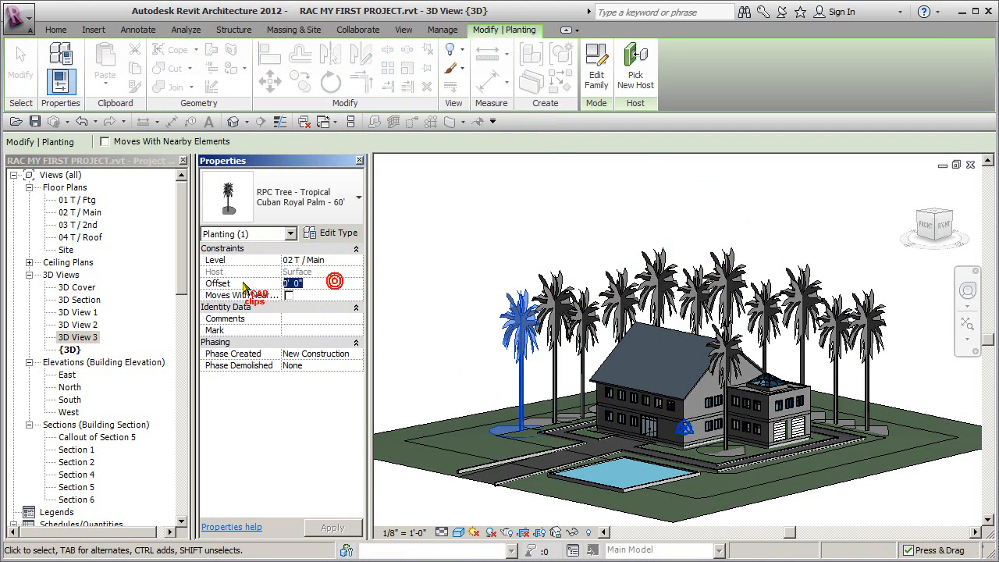
pyautogui.click(460, 286)
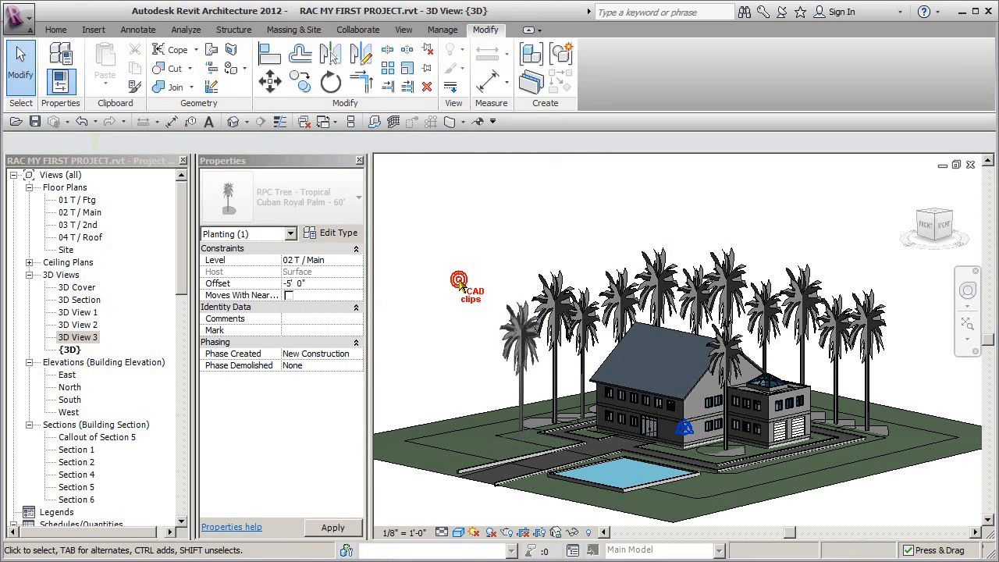
# - Set the Offset of the 65' palm behind the middle of the main roof to 7'
pyautogui.click(658, 281)
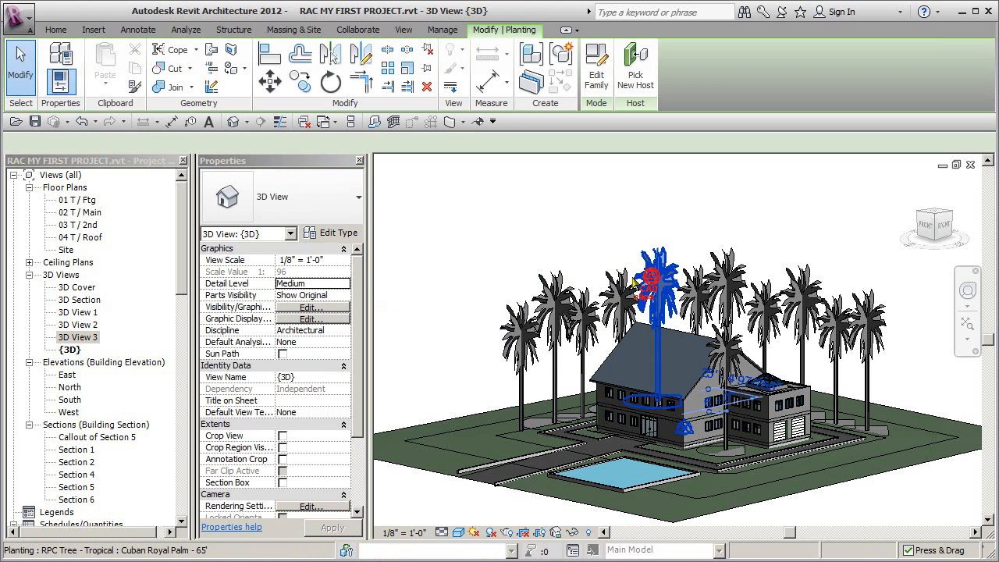
pyautogui.click(324, 283)
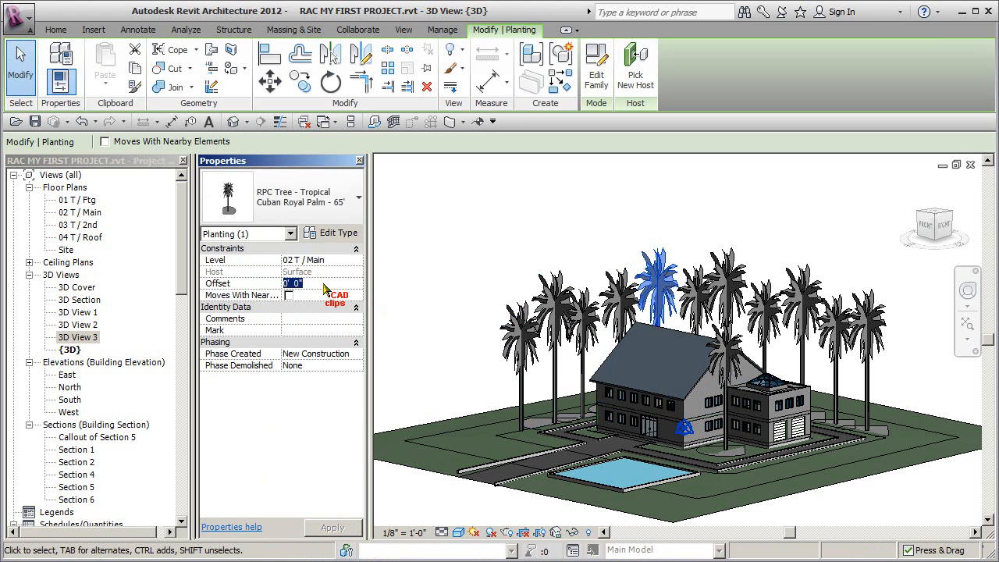
pyautogui.write('7')
pyautogui.click(498, 212)
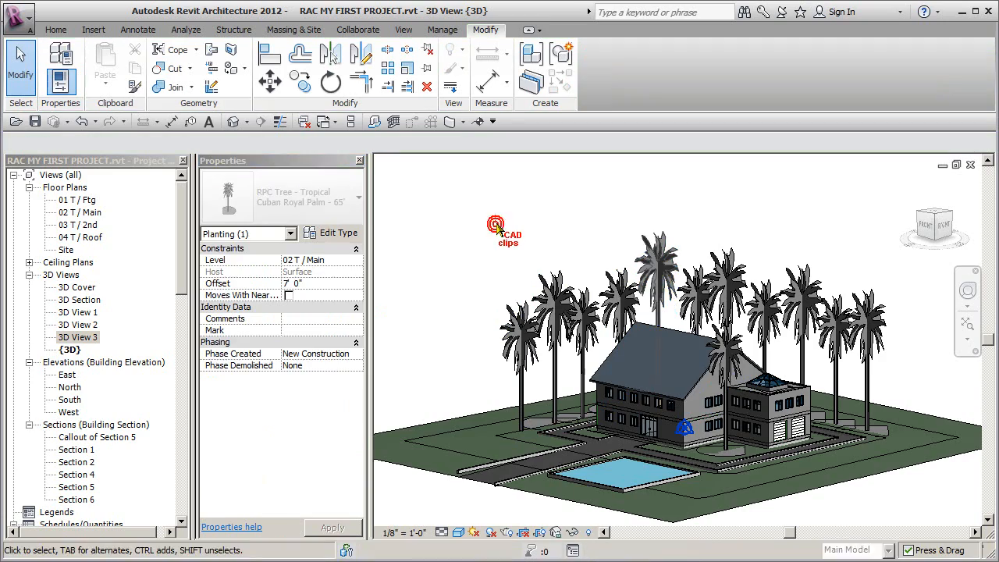
# - Raise the 65' palm behind the garage wing by increasing its Offset
pyautogui.keyDown('shift'); pyautogui.moveTo(660, 380); pyautogui.dragTo(753, 382, button='middle'); pyautogui.keyUp('shift')
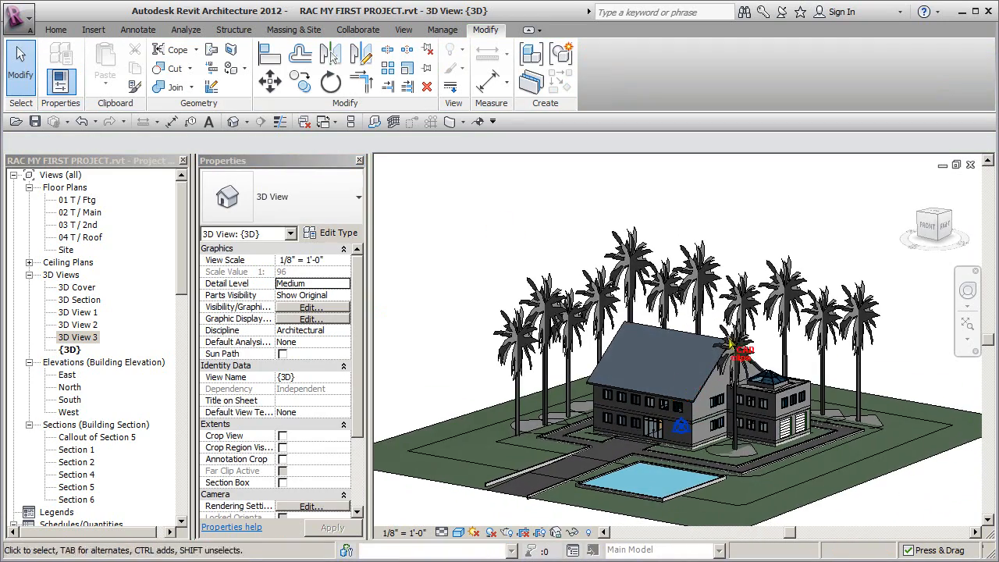
pyautogui.click(796, 296)
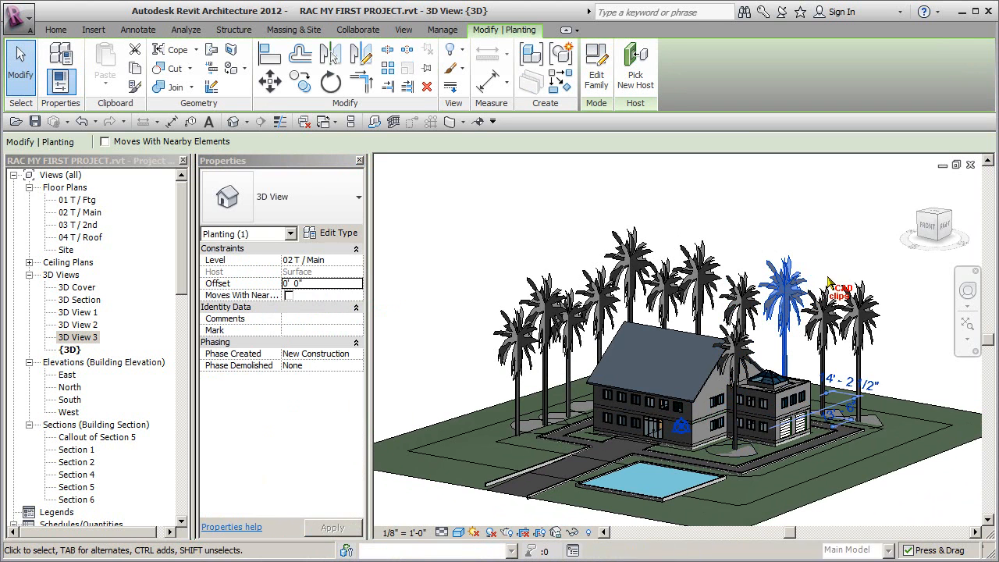
pyautogui.click(324, 284)
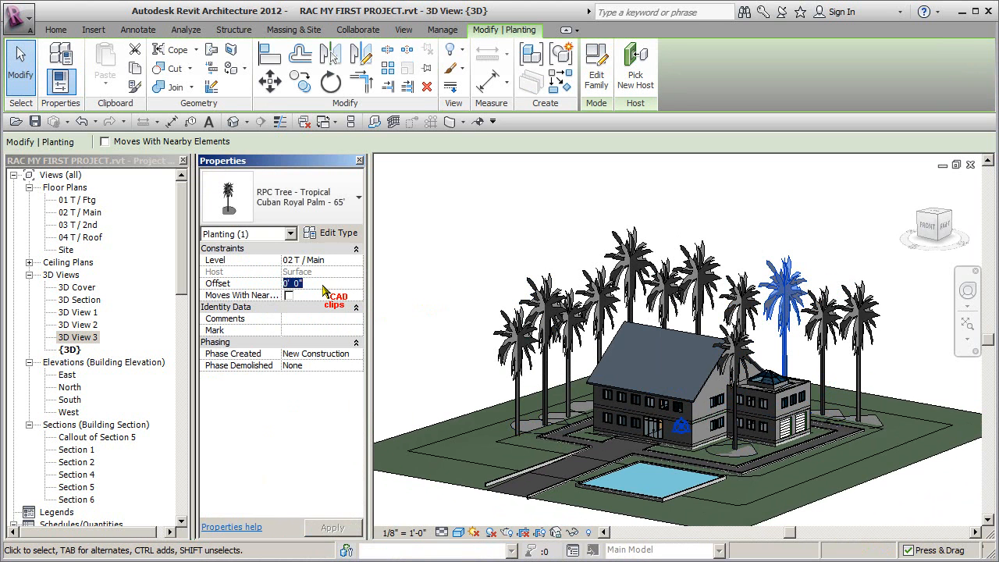
pyautogui.click(776, 220)
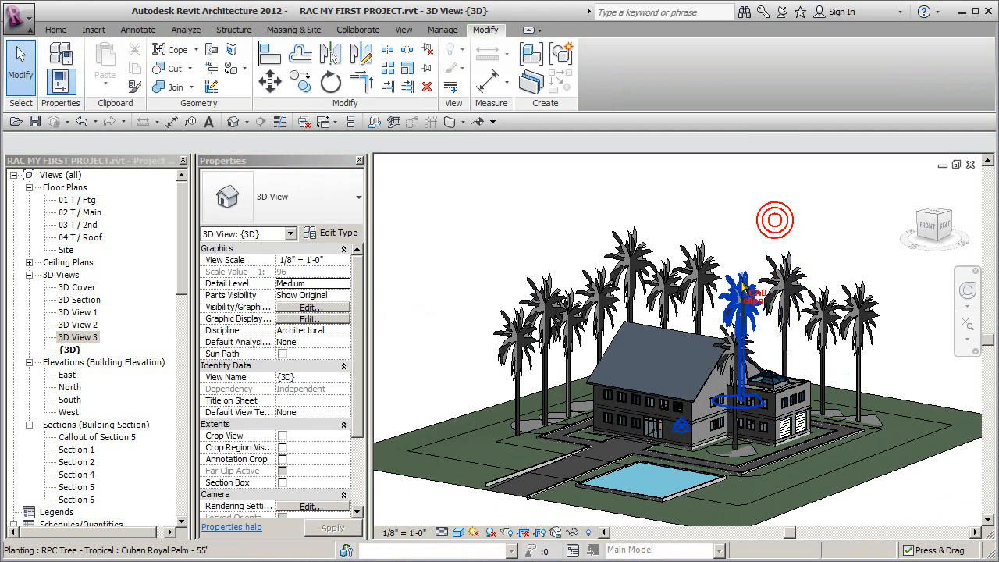
# - Set the Offset of the 55' palm behind the junction of the main building and the garage wing to 4'
pyautogui.click(746, 289)
pyautogui.click(335, 285)
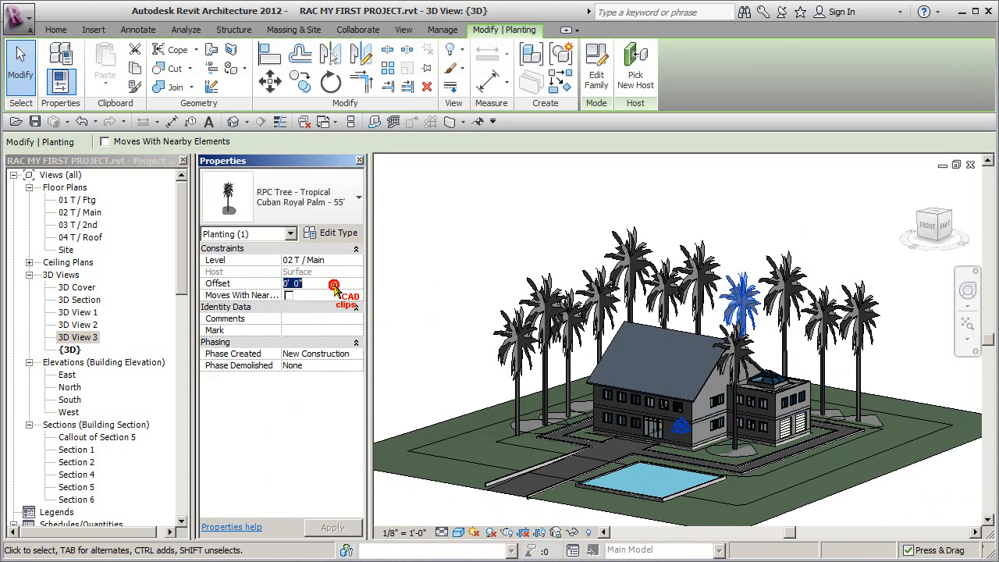
pyautogui.write('4')
pyautogui.click(780, 164)
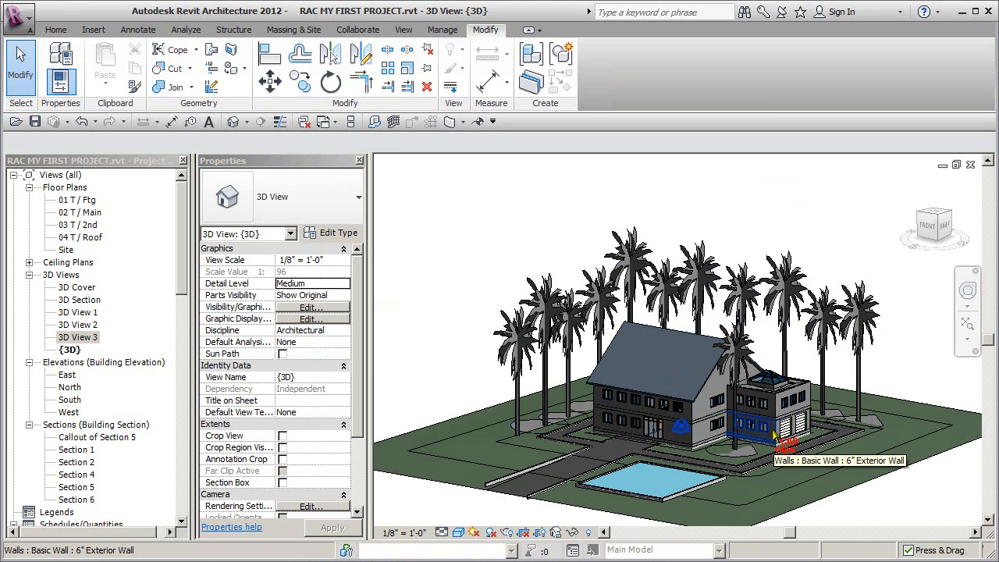
# - Open 3D View 3 and extend its crop region upward to take in more of the palm tops
pyautogui.doubleClick(78, 337)
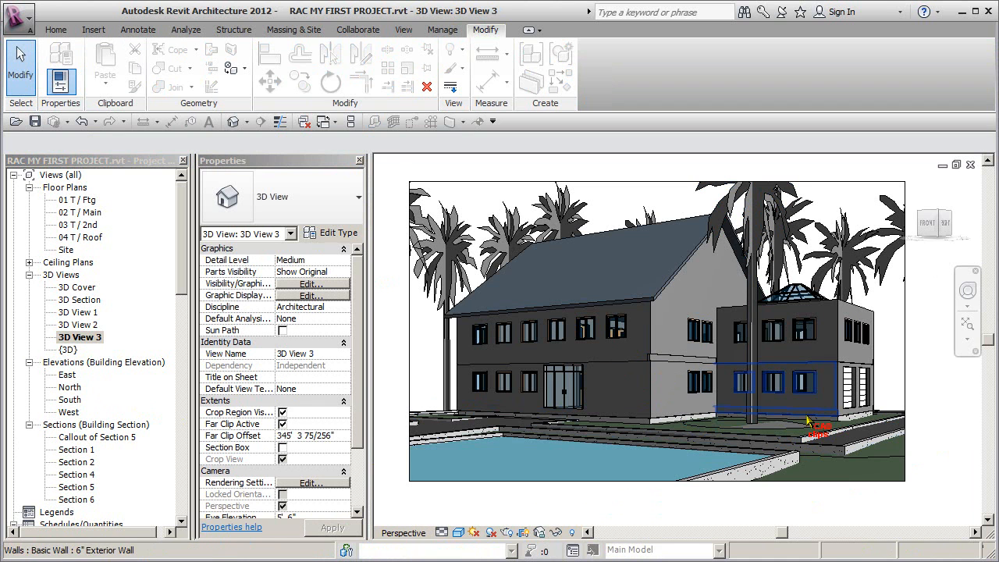
pyautogui.moveTo(769, 259); pyautogui.dragTo(701, 306, button='middle')
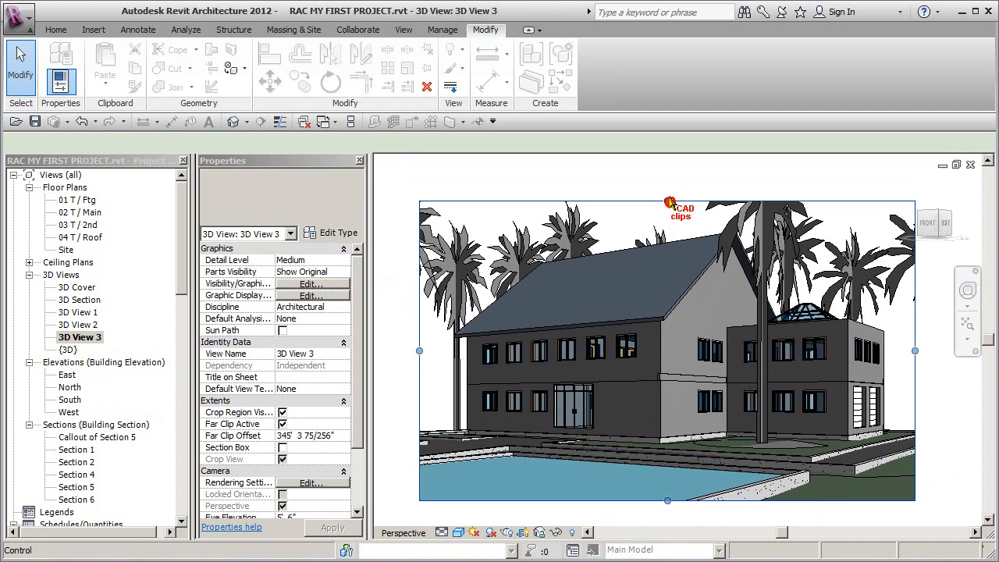
pyautogui.click(690, 200)
pyautogui.click(743, 222)
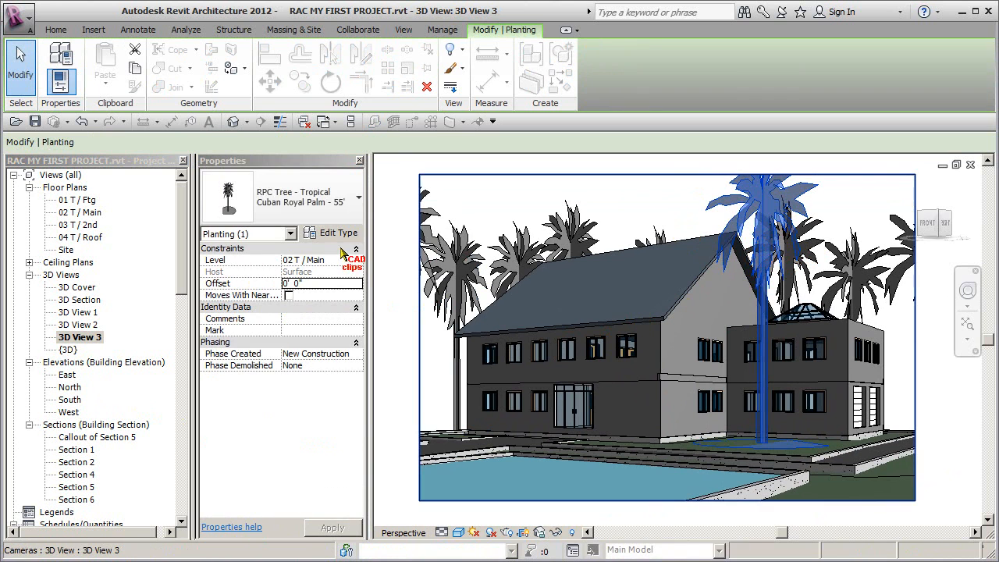
pyautogui.click(353, 209)
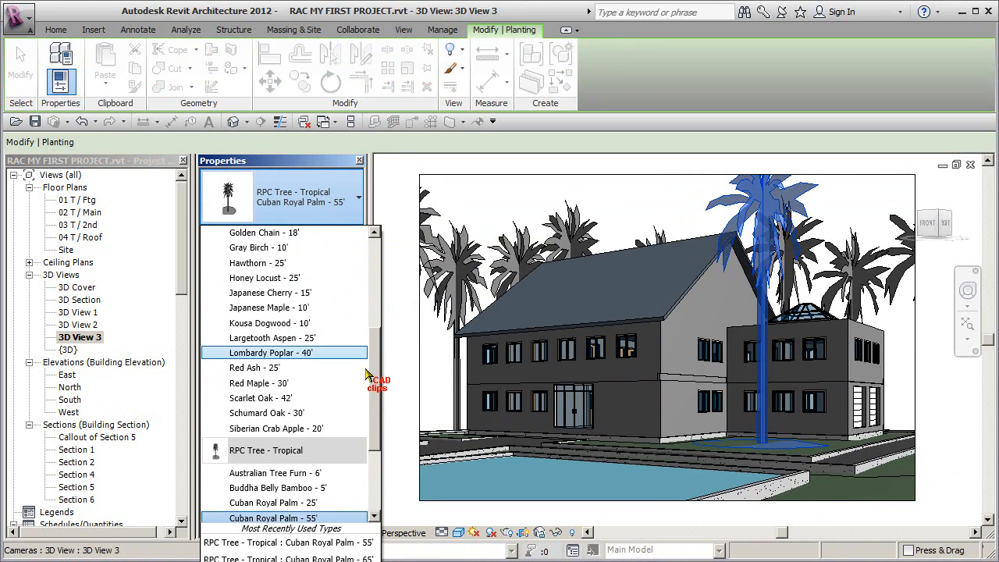
pyautogui.moveTo(377, 380); pyautogui.dragTo(384, 415)
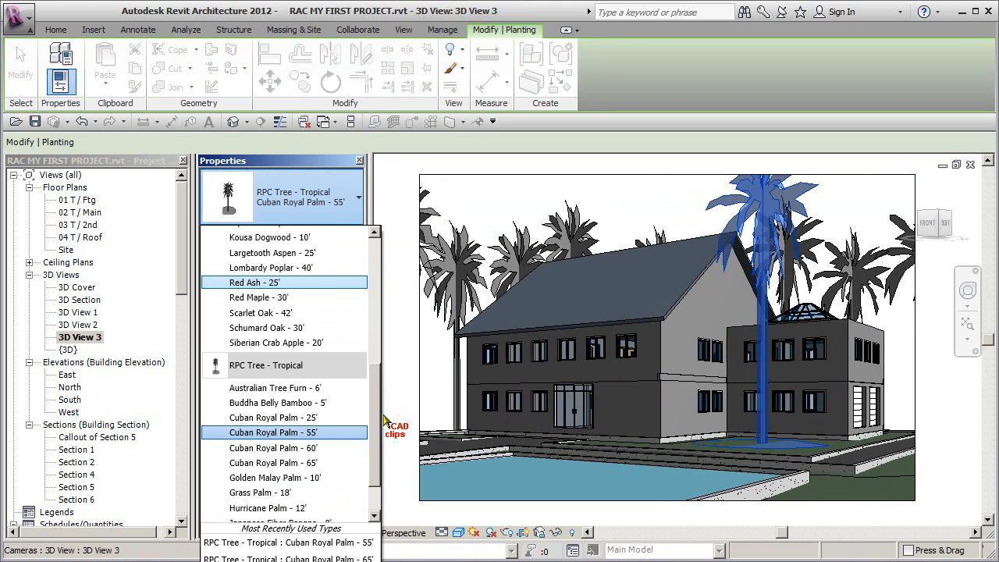
pyautogui.press('Escape')
pyautogui.press('Escape')
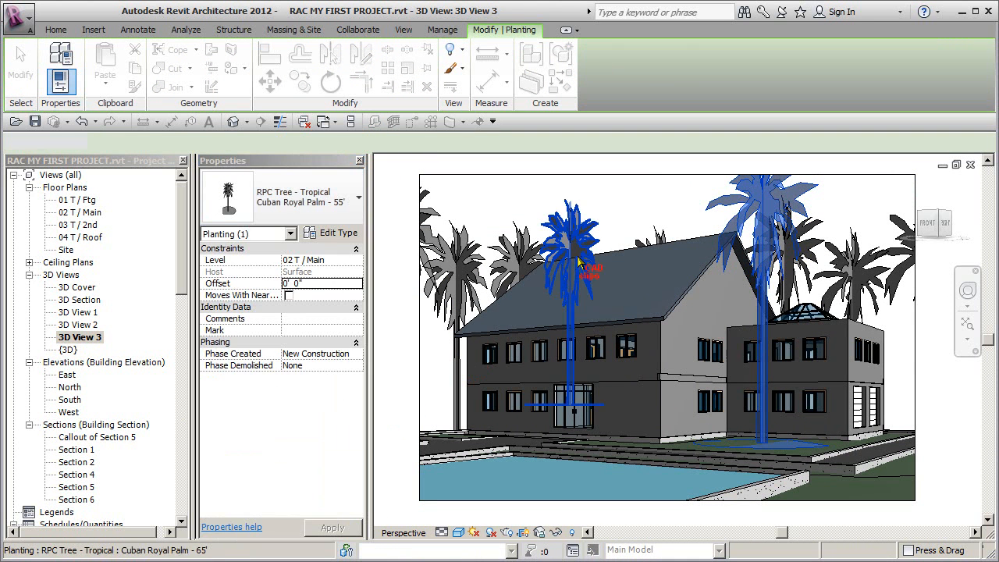
# - Try to duplicate the type of the 55' palm in front of the garage wing as Cuban Royal Palm - 25
pyautogui.click(741, 269)
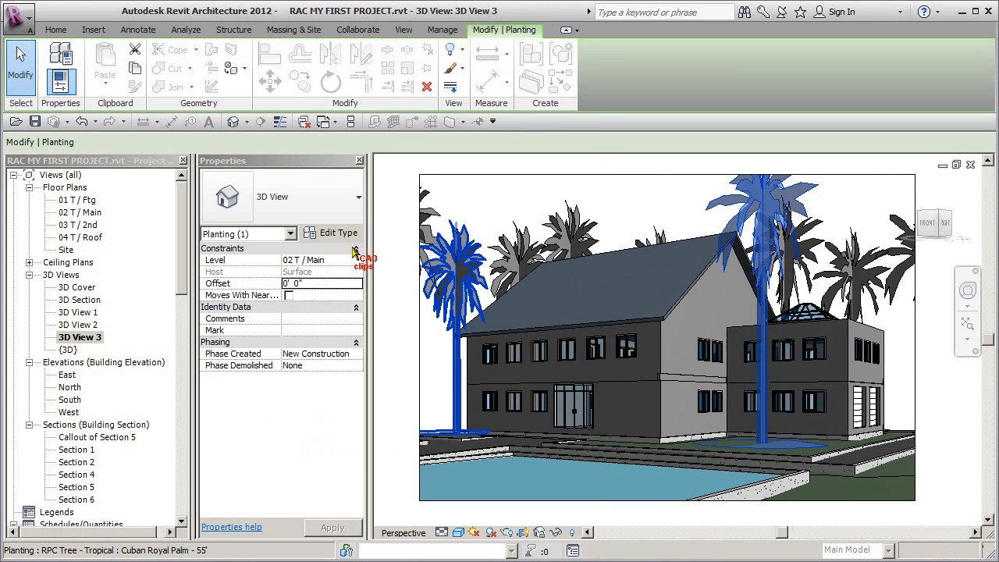
pyautogui.click(347, 234)
pyautogui.click(544, 109)
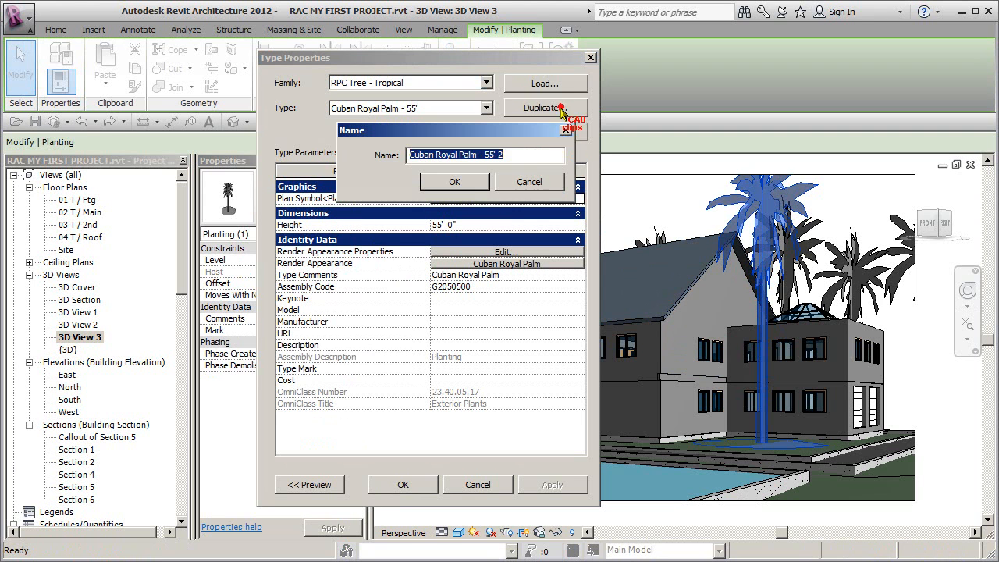
pyautogui.click(533, 156)
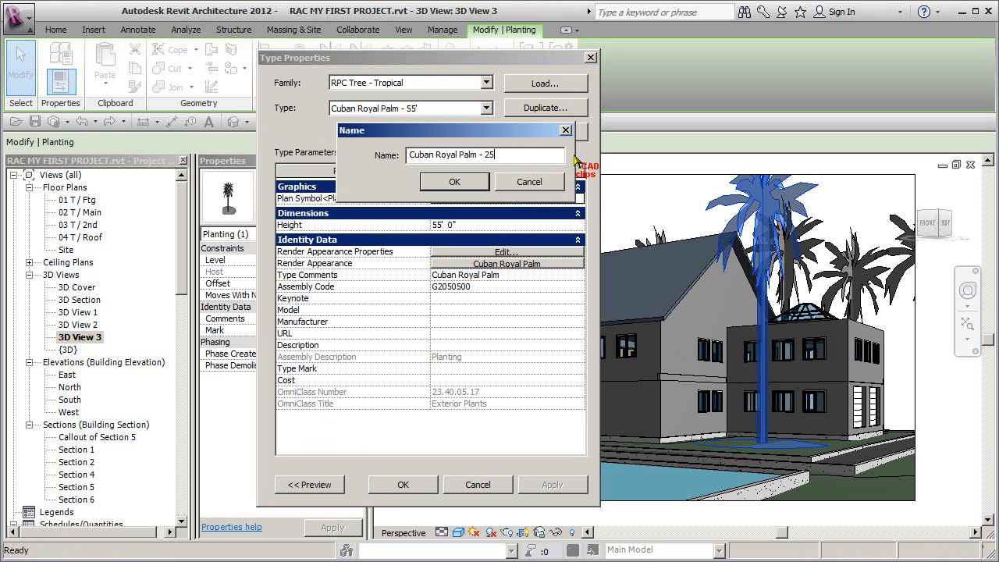
pyautogui.click(531, 185)
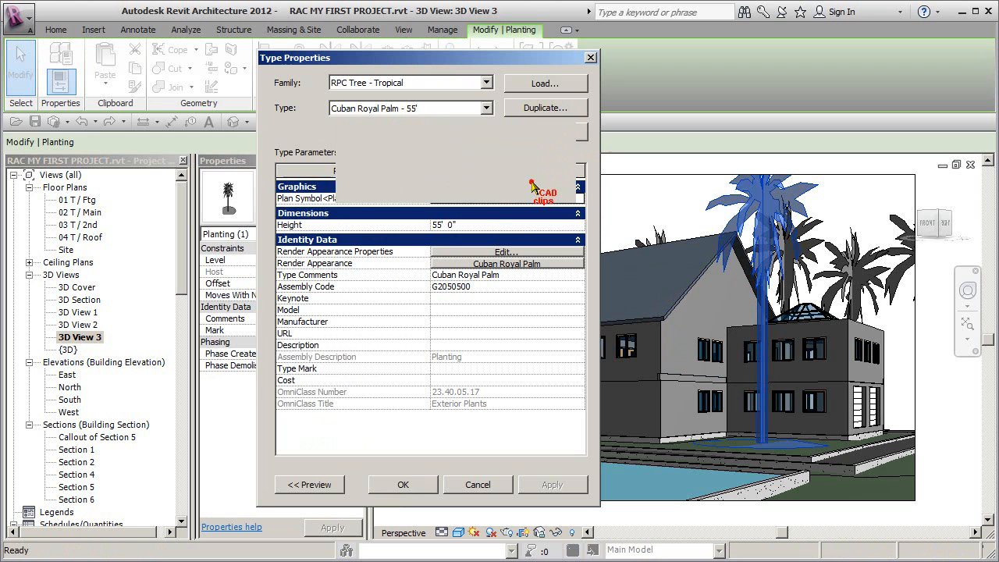
# - Change the palm in front of the garage wing to the existing type Cuban Royal Palm - 25'
pyautogui.click(486, 107)
pyautogui.click(398, 144)
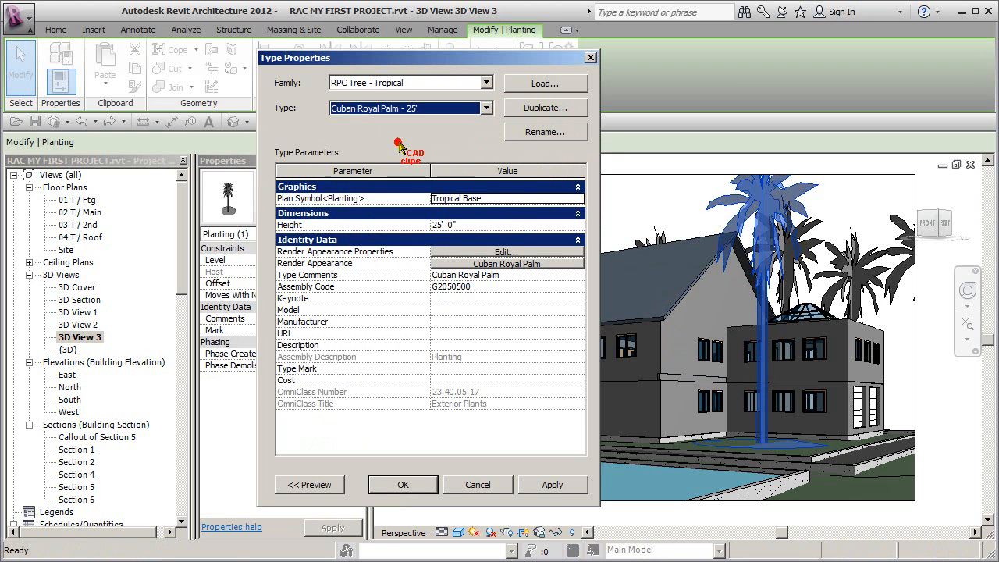
pyautogui.click(410, 484)
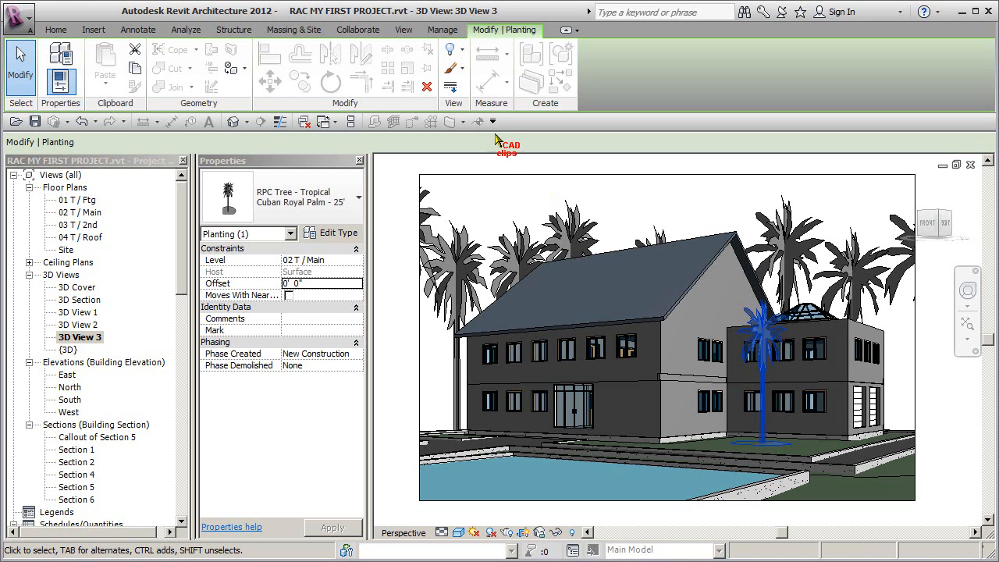
# - Duplicate the type of the palm in front of the garage wing as Cuban Royal Palm - 40' with a height of 40'
pyautogui.click(338, 232)
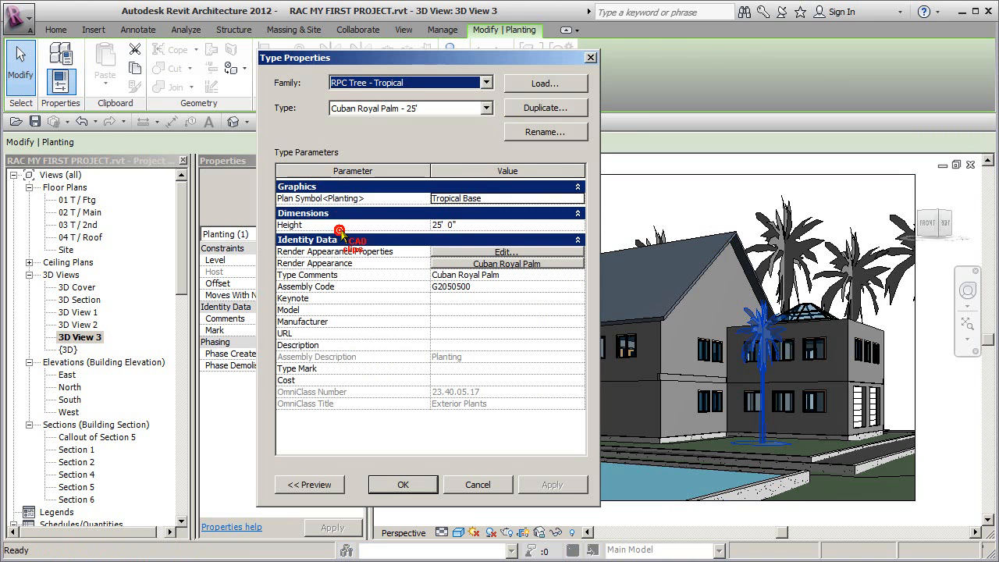
pyautogui.click(544, 108)
pyautogui.click(526, 157)
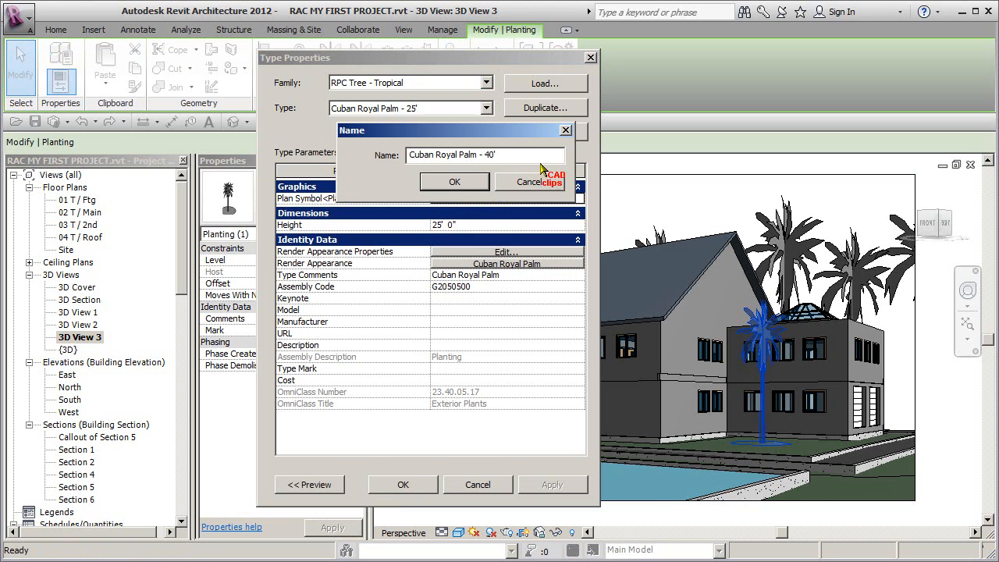
pyautogui.click(456, 182)
pyautogui.click(479, 226)
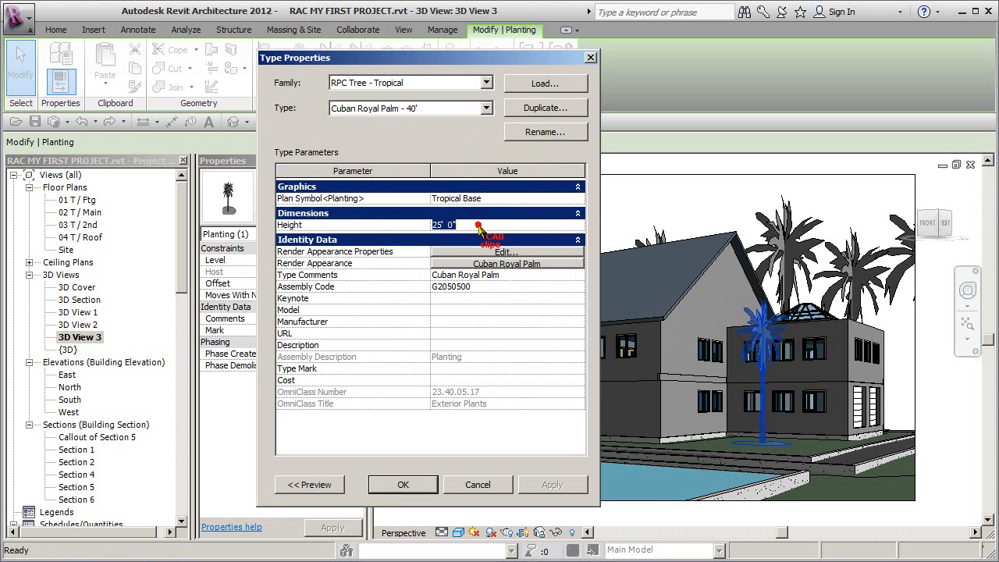
pyautogui.write('40')
pyautogui.click(552, 486)
pyautogui.click(403, 485)
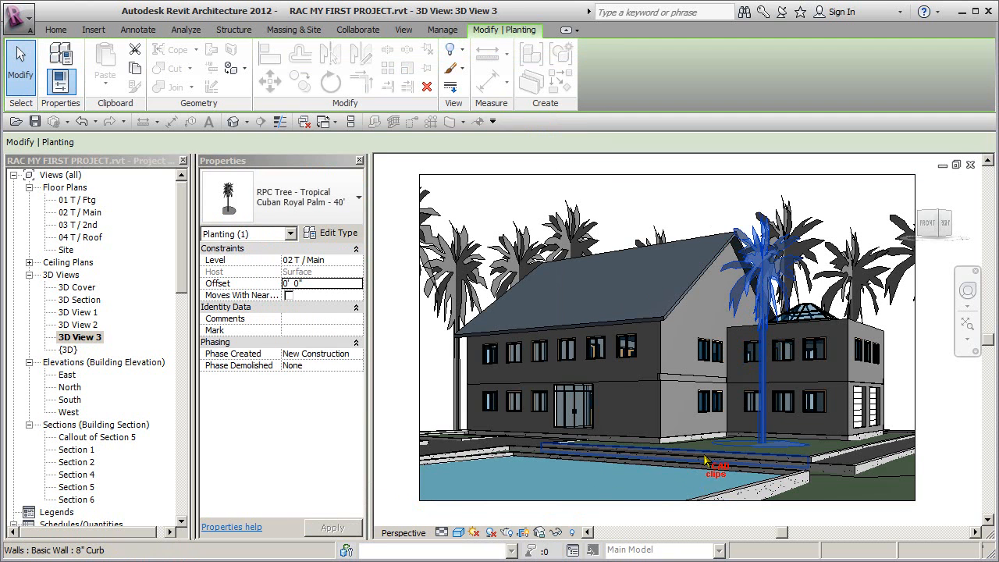
pyautogui.press('Escape')
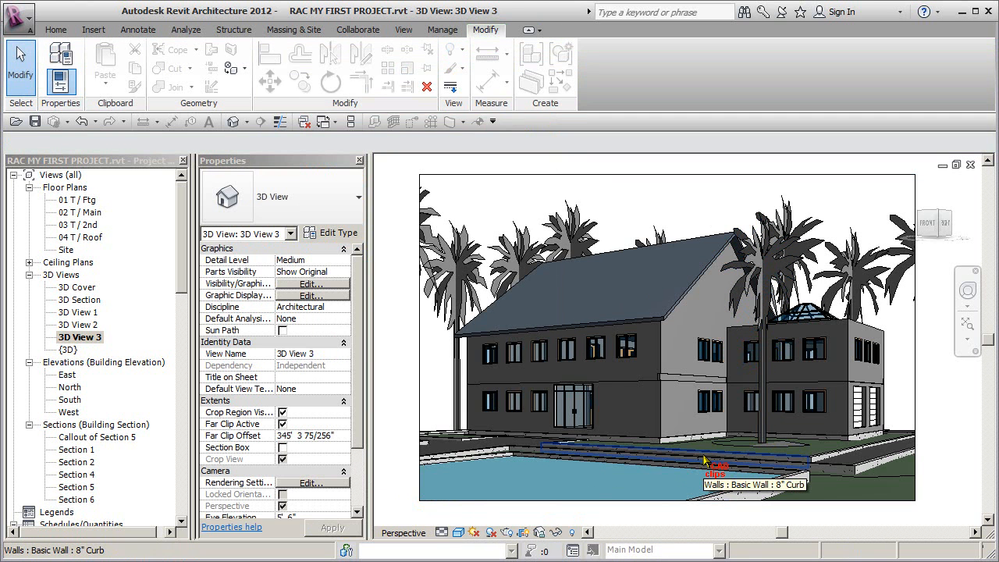
pyautogui.click(766, 415)
pyautogui.moveTo(731, 355); pyautogui.dragTo(729, 344)
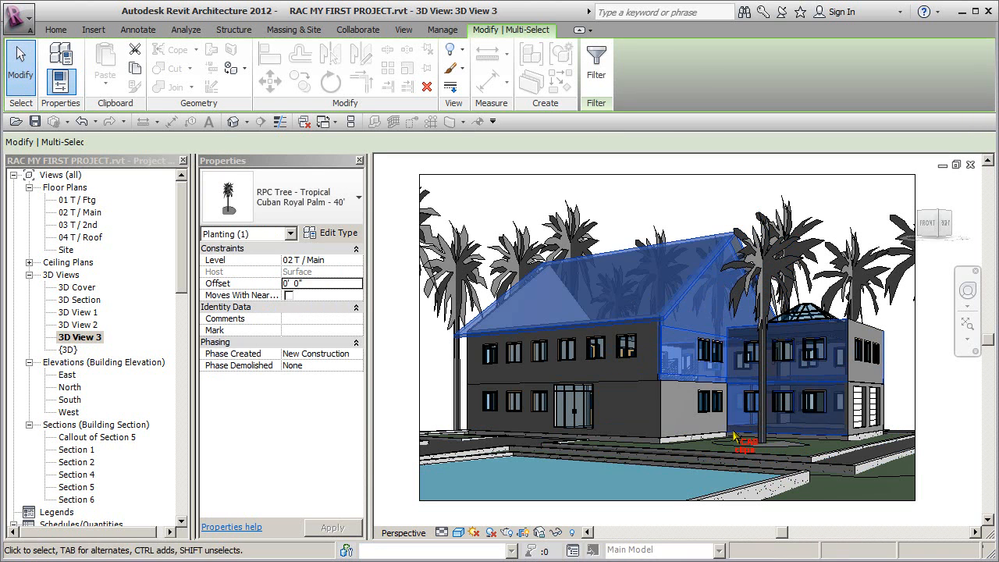
pyautogui.press('Escape')
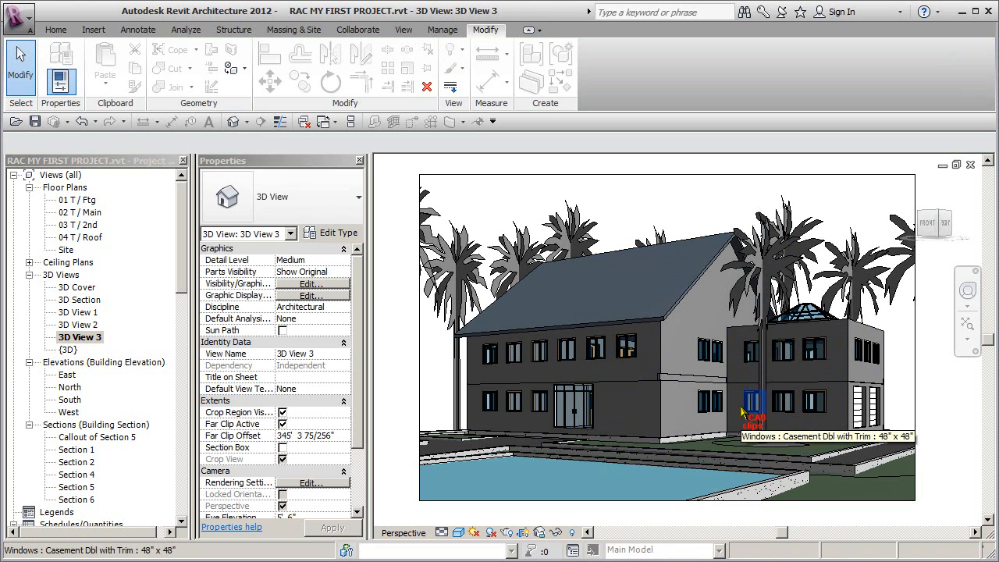
pyautogui.click(765, 402)
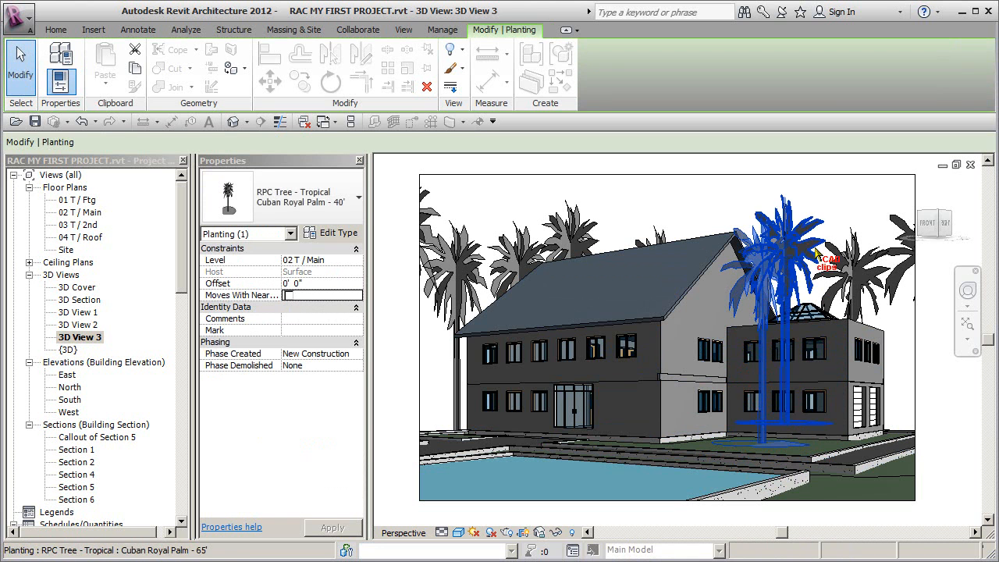
pyautogui.press('Escape')
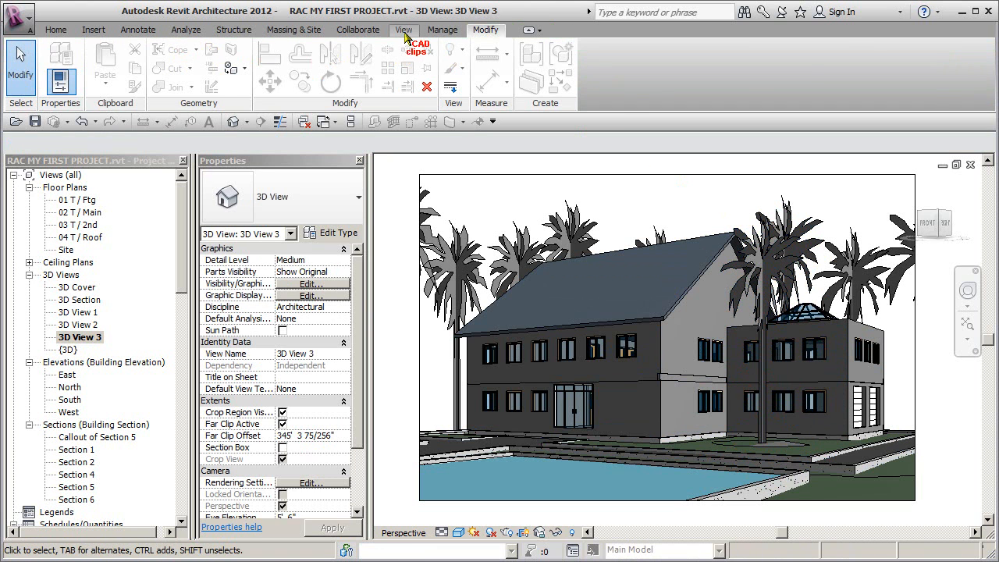
# - Open the Site floor plan and tile it beside 3D View 3, framing the building and its palms in both views
pyautogui.click(403, 30)
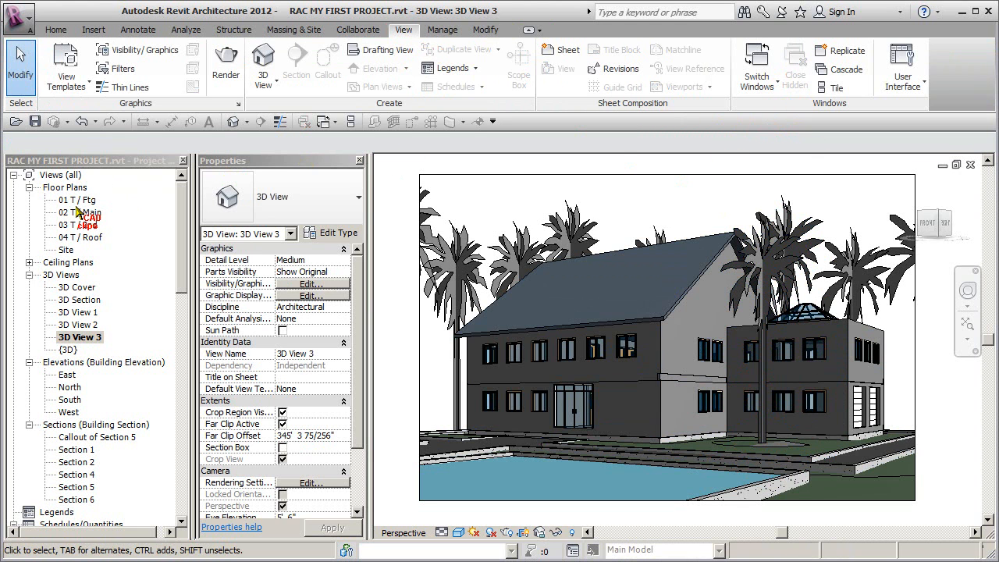
pyautogui.doubleClick(65, 250)
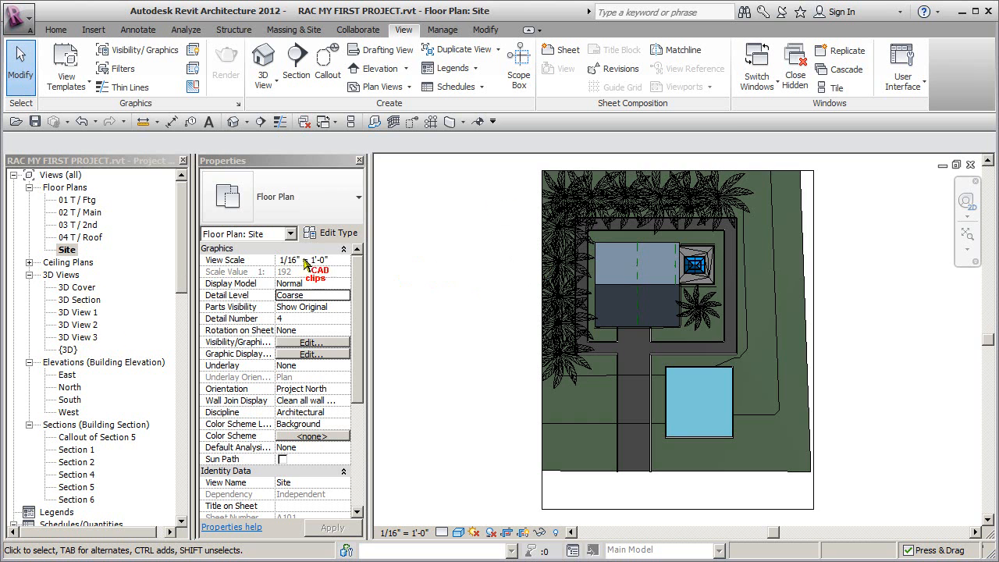
pyautogui.click(833, 87)
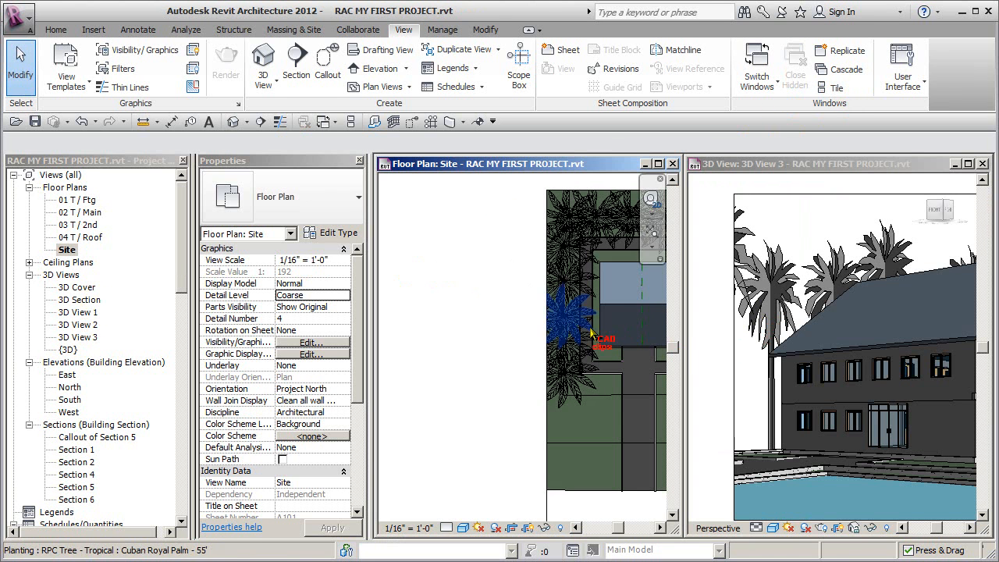
pyautogui.moveTo(533, 344); pyautogui.dragTo(364, 348, button='middle')
pyautogui.scroll(2, 514, 337)
pyautogui.moveTo(525, 337); pyautogui.dragTo(510, 367, button='middle')
pyautogui.click(812, 346)
pyautogui.scroll(-2, 817, 347)
pyautogui.moveTo(849, 363); pyautogui.dragTo(736, 364, button='middle')
# - Narrow the Project Browser to make room for the tiled views and frame the garage wing in 3D View 3
pyautogui.moveTo(193, 326); pyautogui.dragTo(139, 326)
pyautogui.click(771, 388)
pyautogui.moveTo(772, 390); pyautogui.dragTo(750, 383, button='middle')
pyautogui.scroll(2, 763, 384)
# - In the Site plan, nudge the 40' palm in front of the garage wing slightly west, toward the main building
pyautogui.click(523, 370)
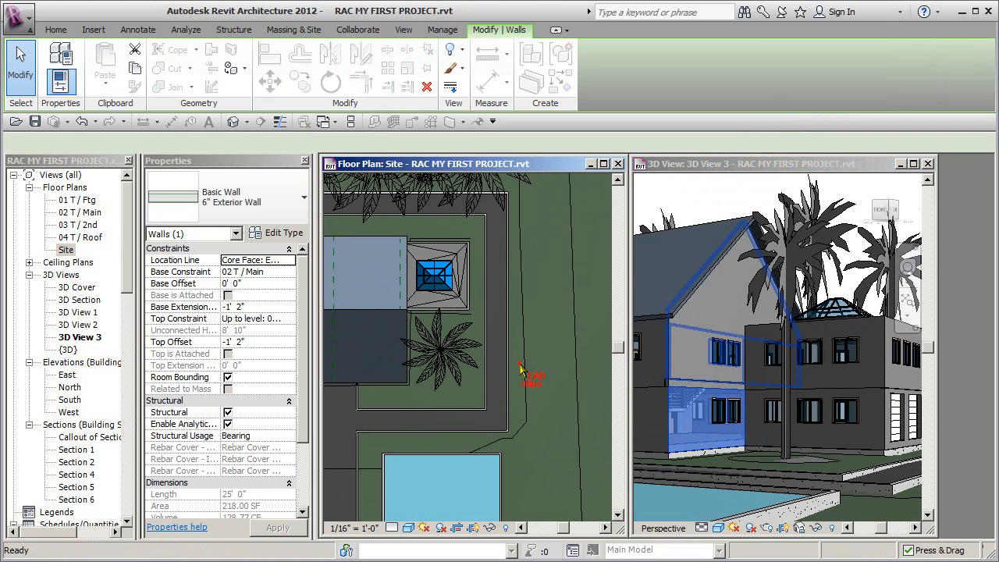
pyautogui.click(446, 359)
pyautogui.press('Left')
pyautogui.press('Left')
pyautogui.press('Left')
pyautogui.press('Right')
pyautogui.press('Right')
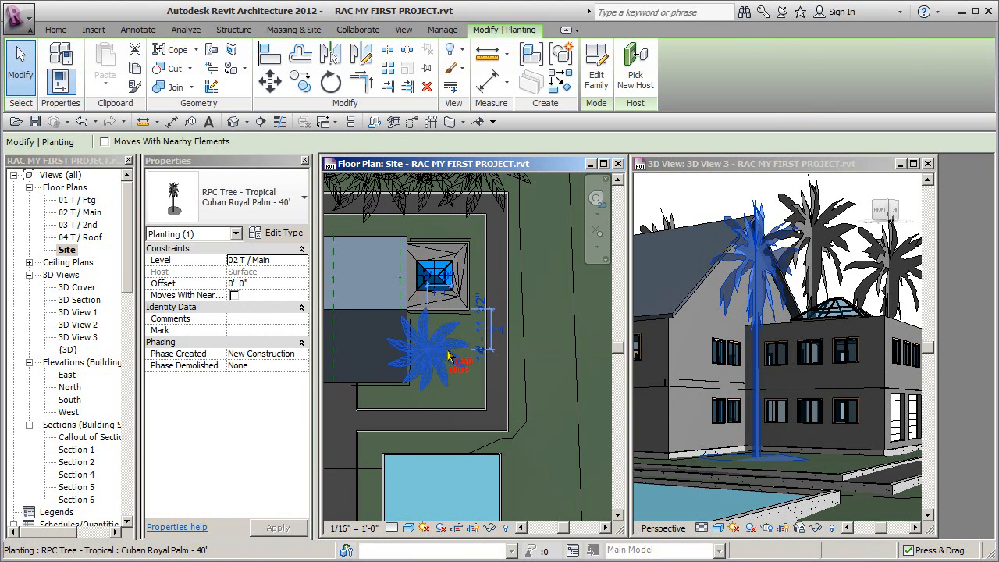
pyautogui.press('Escape')
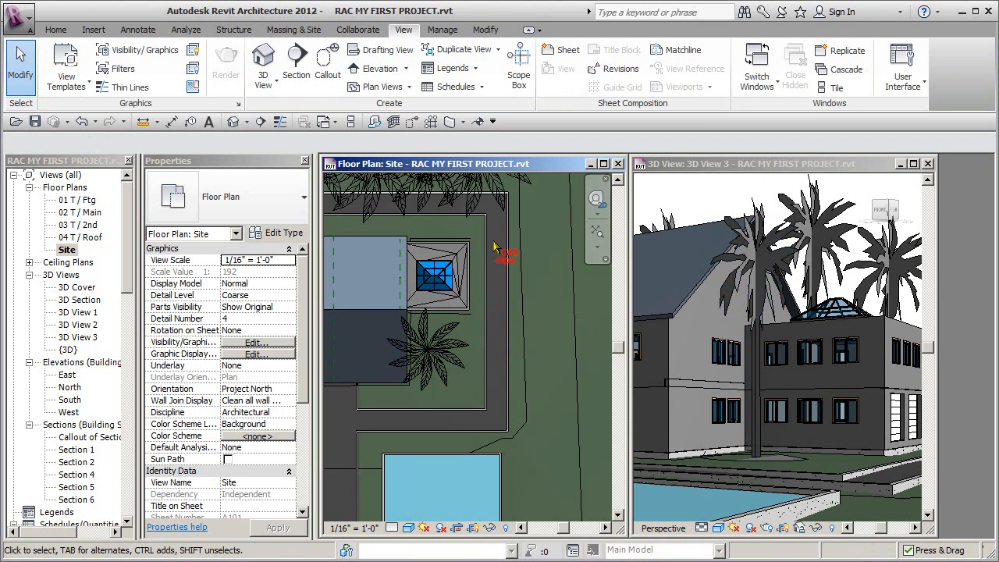
# - In the Site plan, nudge the 65' palm in the row behind the building north, away from the path
pyautogui.moveTo(480, 255); pyautogui.dragTo(552, 342, button='middle')
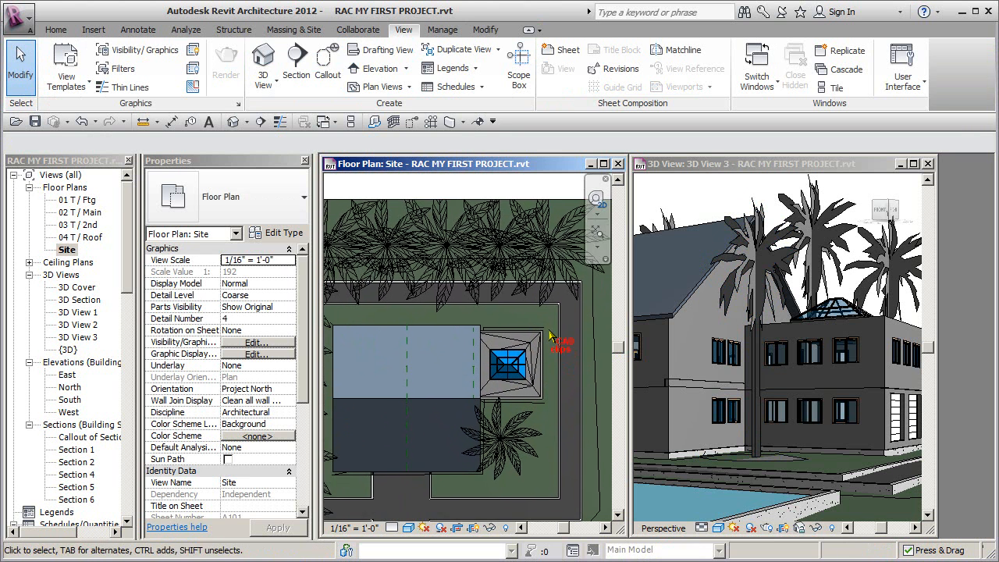
pyautogui.click(501, 246)
pyautogui.press('Up')
pyautogui.press('Up')
pyautogui.press('Up')
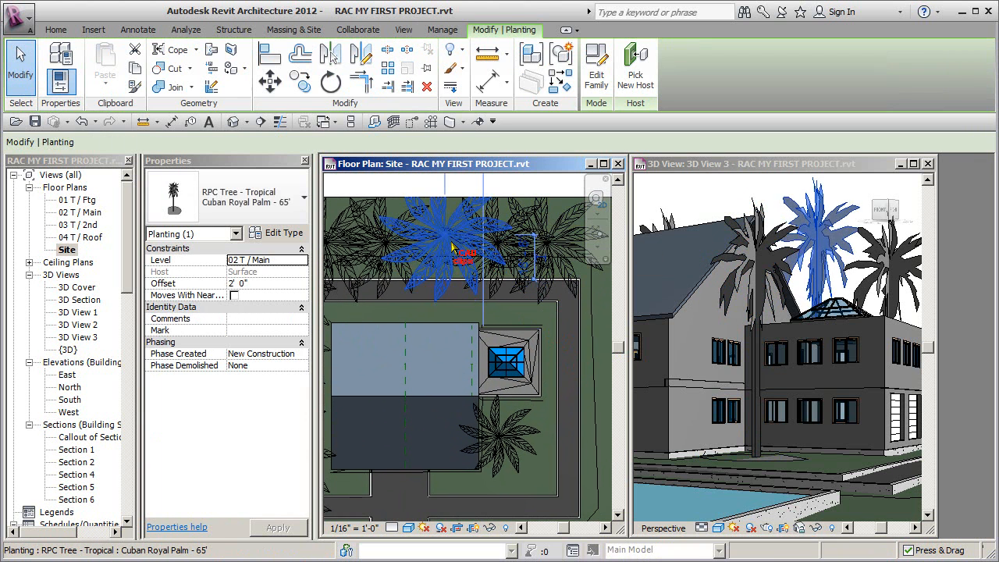
# - Nudge the 55' palm behind the garage wing east, toward the last palm in the rear row
pyautogui.moveTo(453, 247); pyautogui.dragTo(494, 283)
pyautogui.click(495, 293)
pyautogui.press('Right')
pyautogui.press('Right')
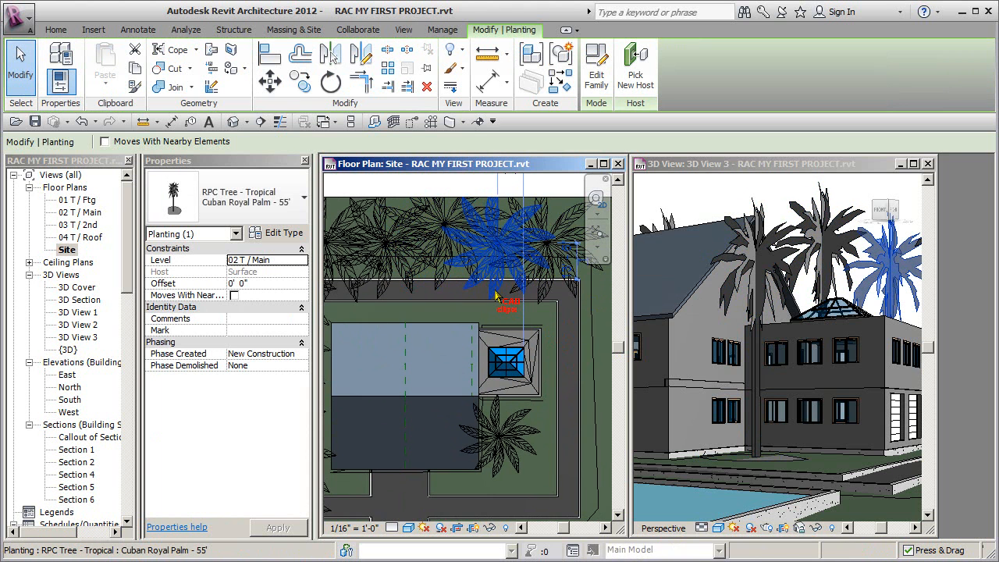
pyautogui.press('Right')
pyautogui.press('Right')
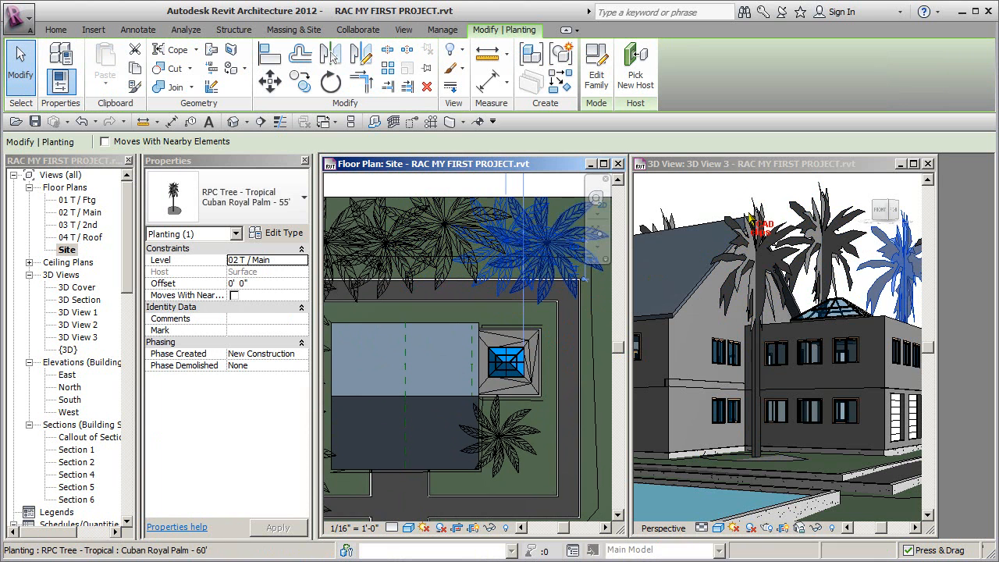
# - Retile the two views and move the 65' palm in the row west of the main building north in the Site plan
pyautogui.click(404, 31)
pyautogui.click(836, 89)
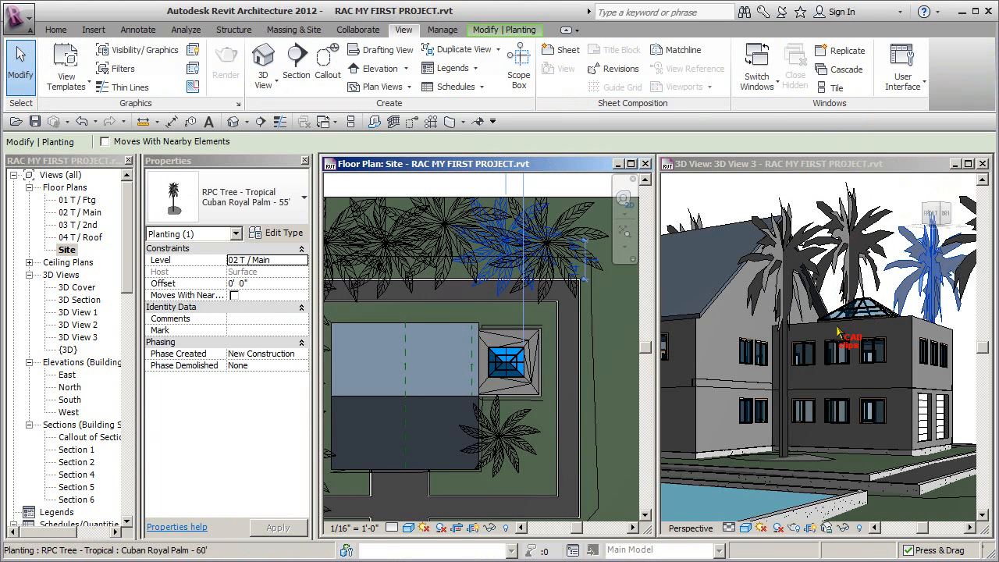
pyautogui.scroll(-5, 837, 333)
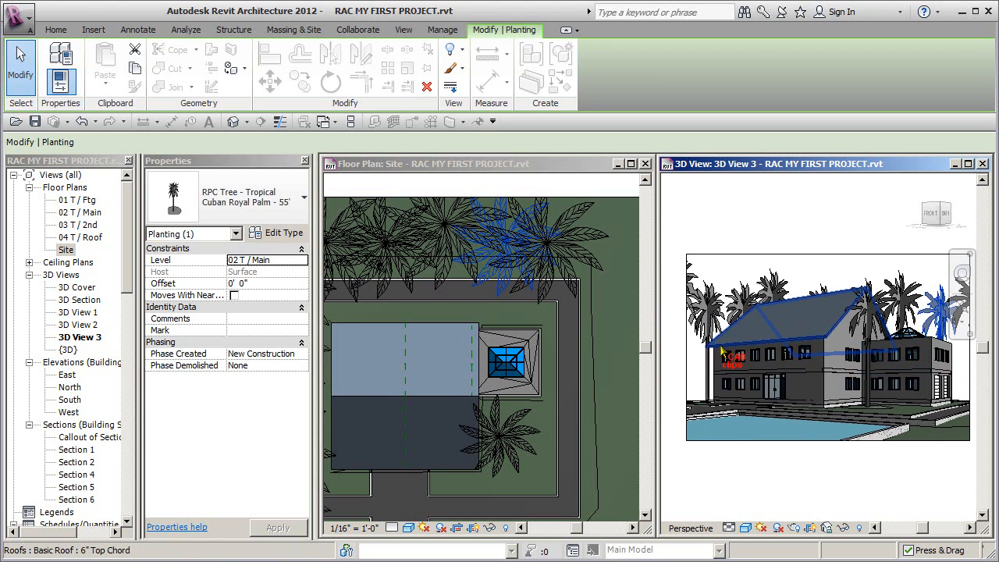
pyautogui.moveTo(464, 329); pyautogui.dragTo(596, 241, button='middle')
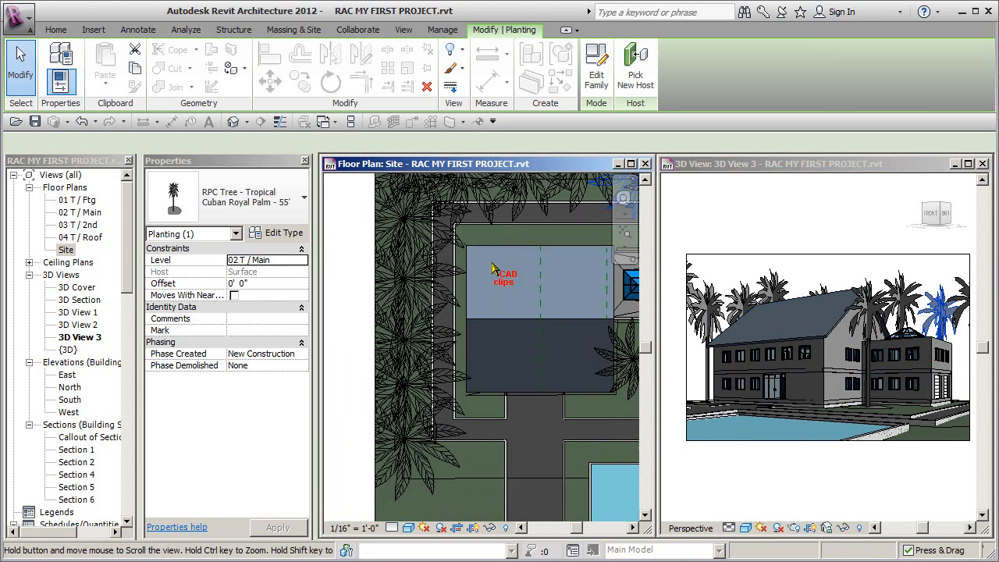
pyautogui.click(412, 379)
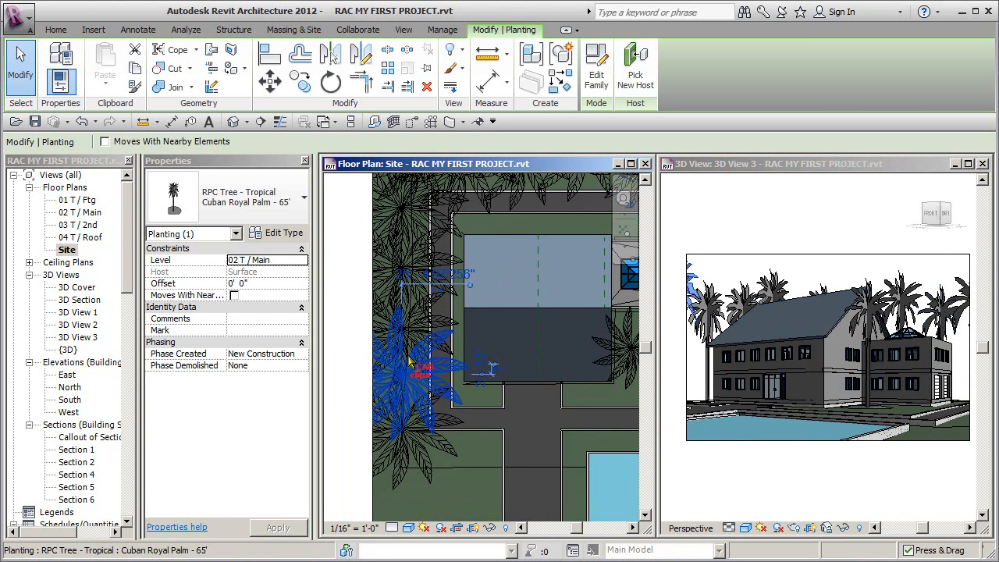
pyautogui.click(455, 326)
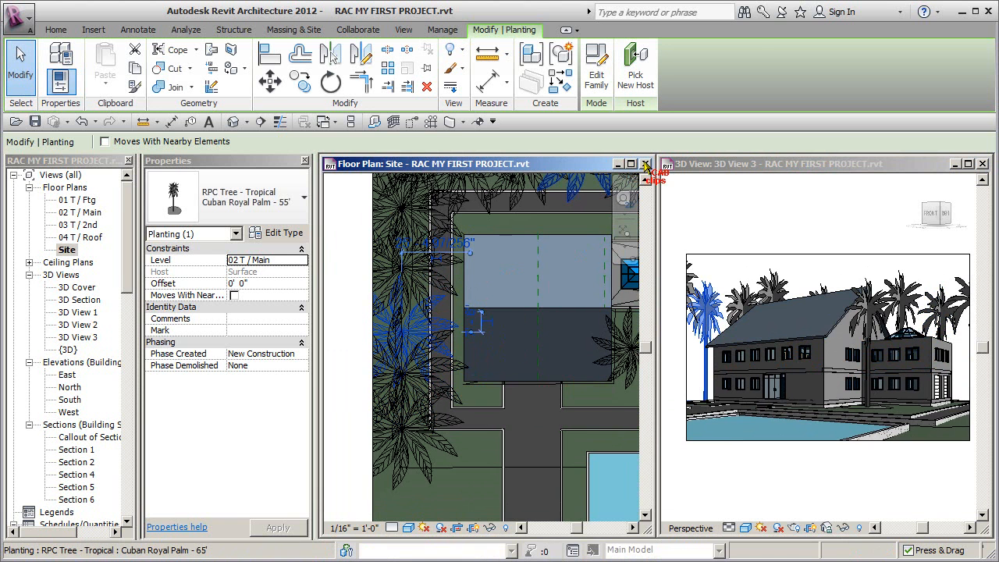
# - Close the Site plan and maximize 3D View 3, enlarging the perspective to check the palm arrangement
pyautogui.click(647, 164)
pyautogui.doubleClick(761, 164)
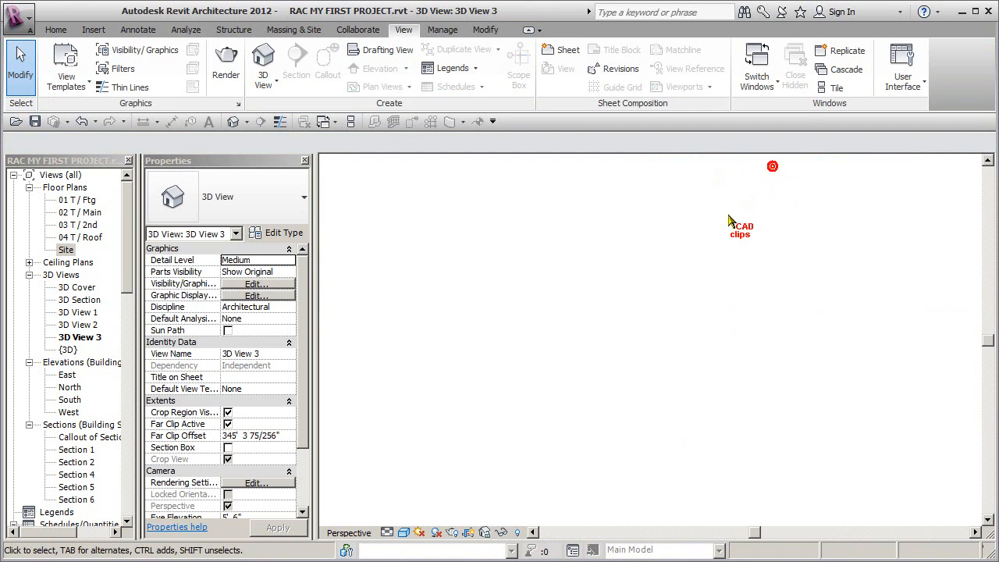
pyautogui.scroll(4, 530, 367)
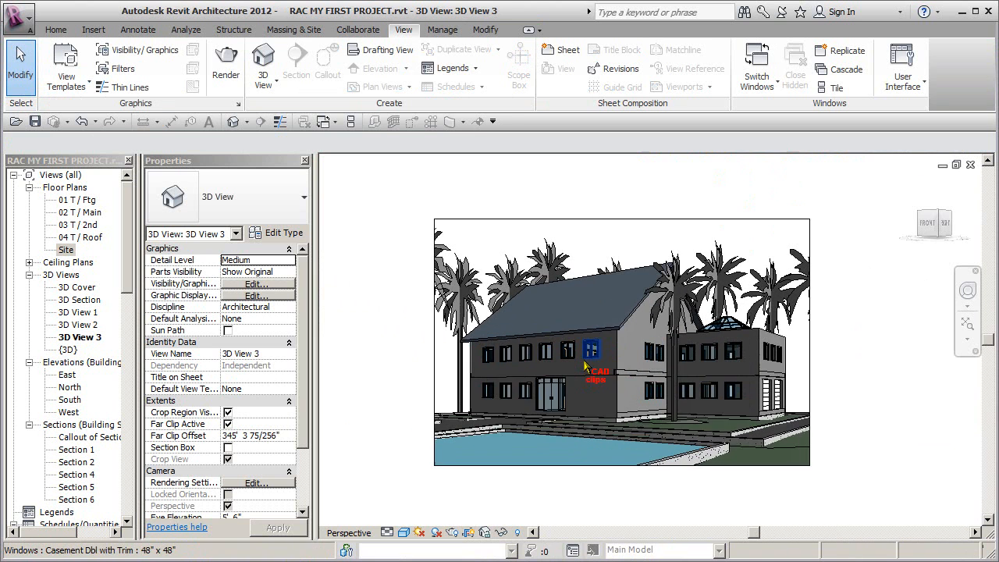
pyautogui.scroll(1, 585, 367)
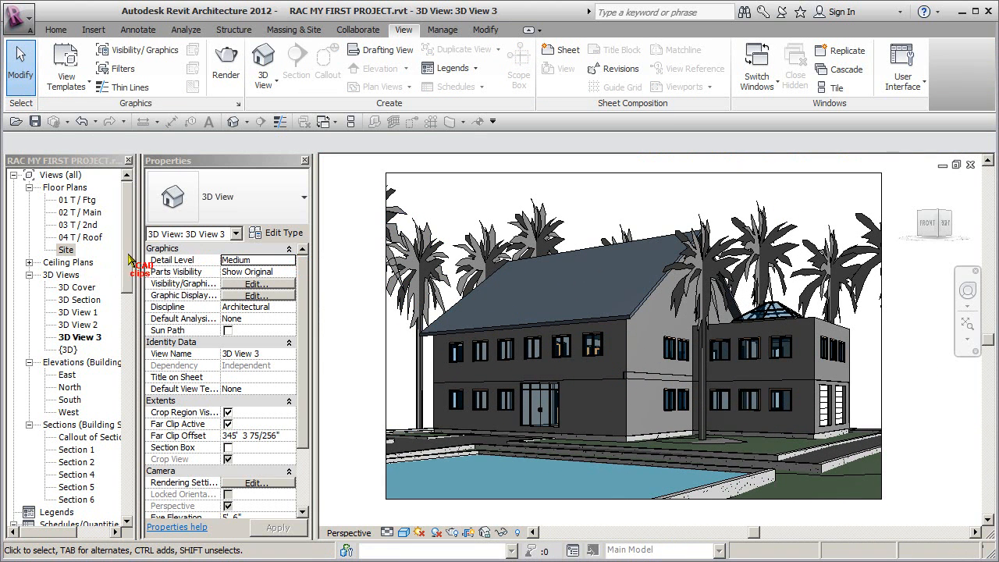
# - Open the Site plan and place Golden Malay Palm - 10' trees in a row along the west side of the entrance path
pyautogui.doubleClick(66, 250)
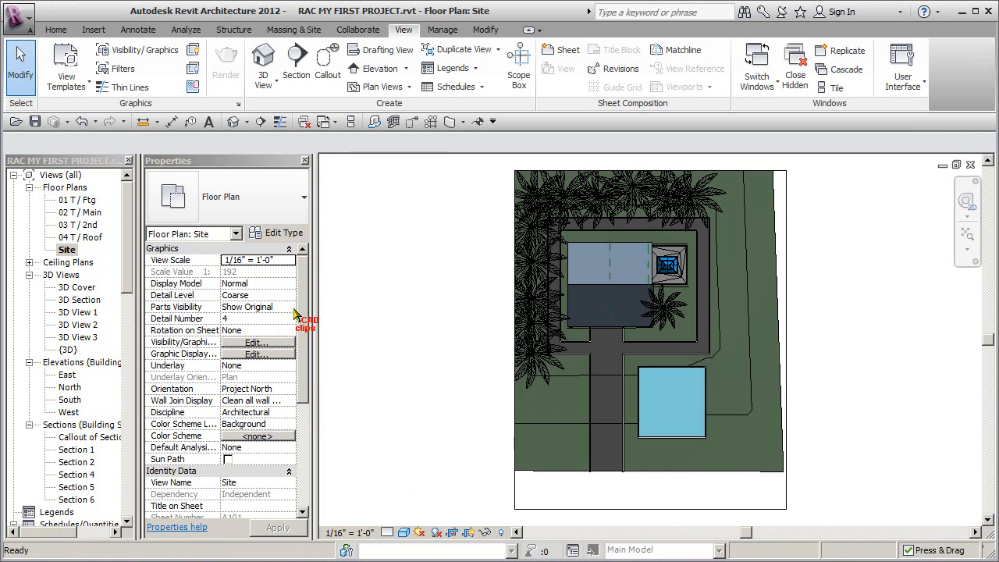
pyautogui.scroll(1, 536, 289)
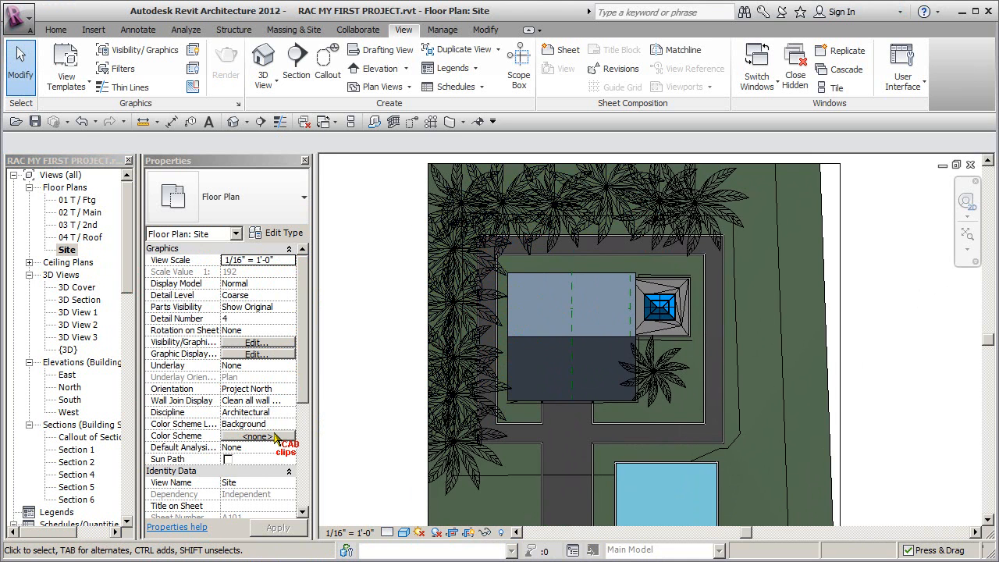
pyautogui.moveTo(128, 286); pyautogui.dragTo(127, 461)
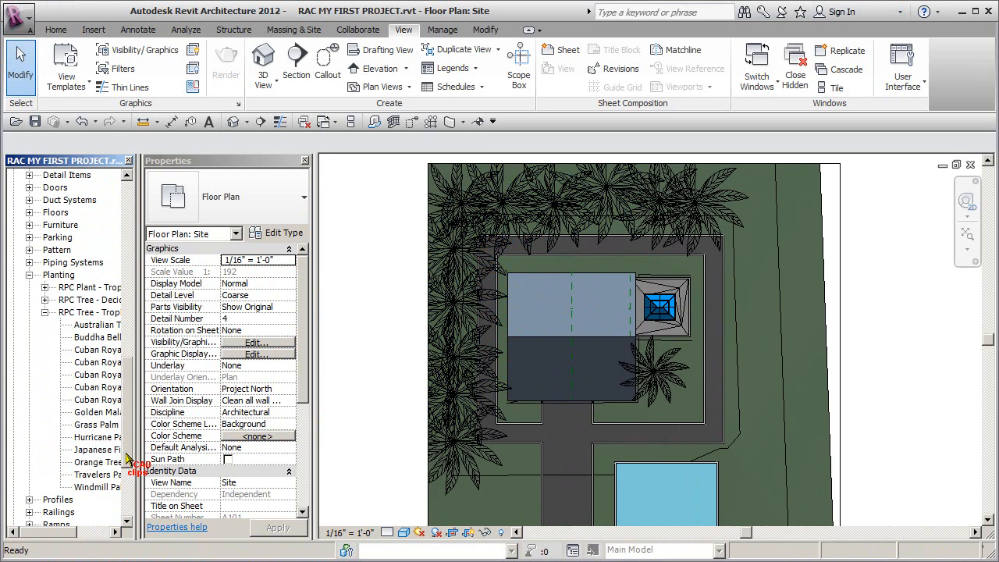
pyautogui.click(97, 412)
pyautogui.moveTo(429, 388); pyautogui.dragTo(434, 390)
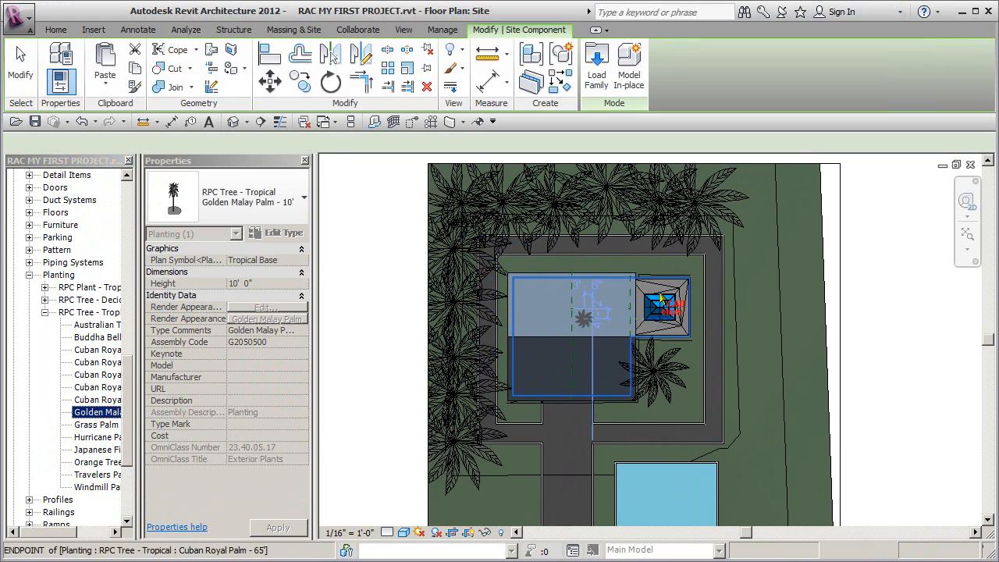
pyautogui.moveTo(575, 366); pyautogui.dragTo(579, 327, button='middle')
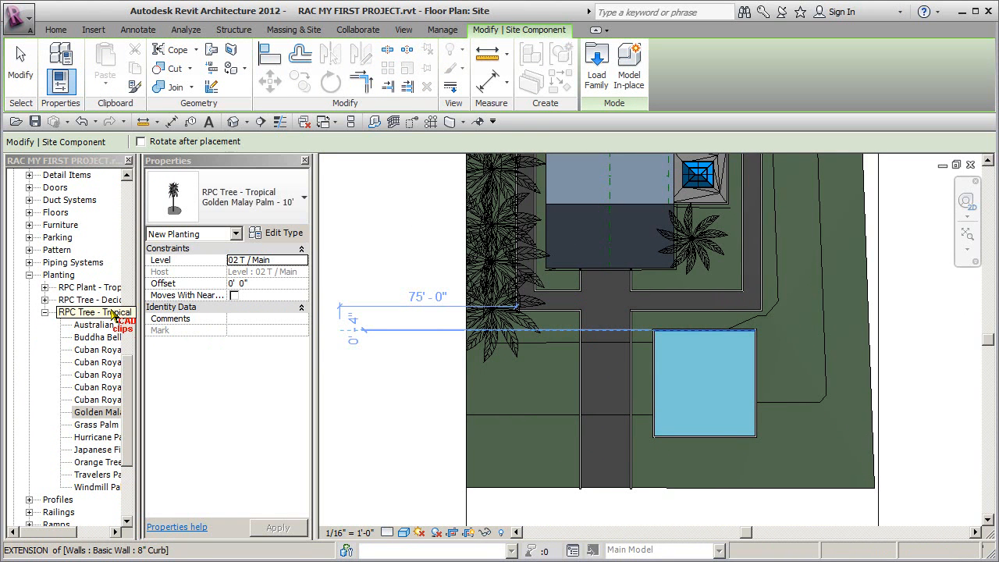
pyautogui.click(564, 359)
pyautogui.click(580, 402)
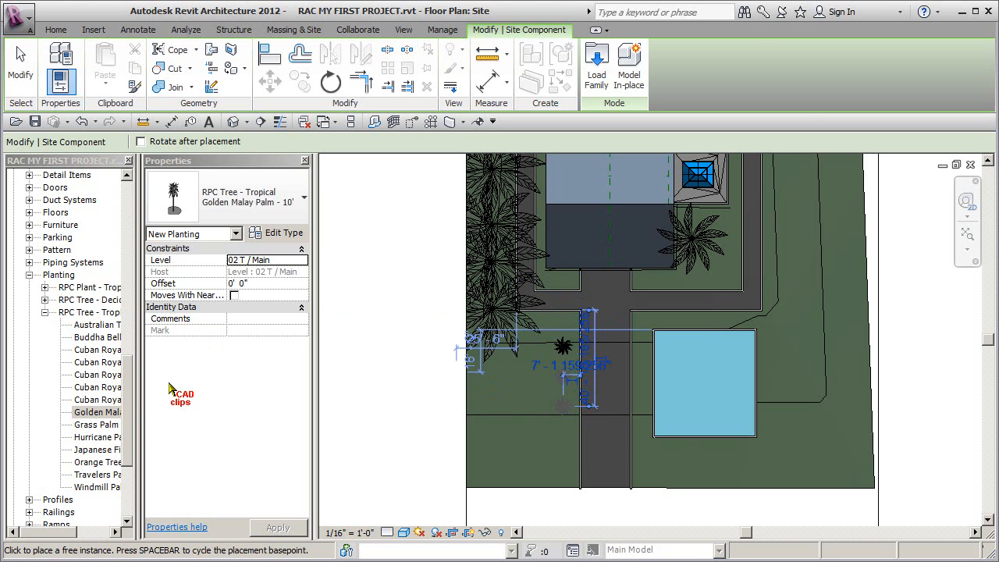
# - Extend the entrance path planting with Hurricane Palm - 12' trees at the south end, then Japanese Fiber Banana - 8' and Travelers Palm - 13' on the east side
pyautogui.moveTo(93, 437); pyautogui.dragTo(513, 395)
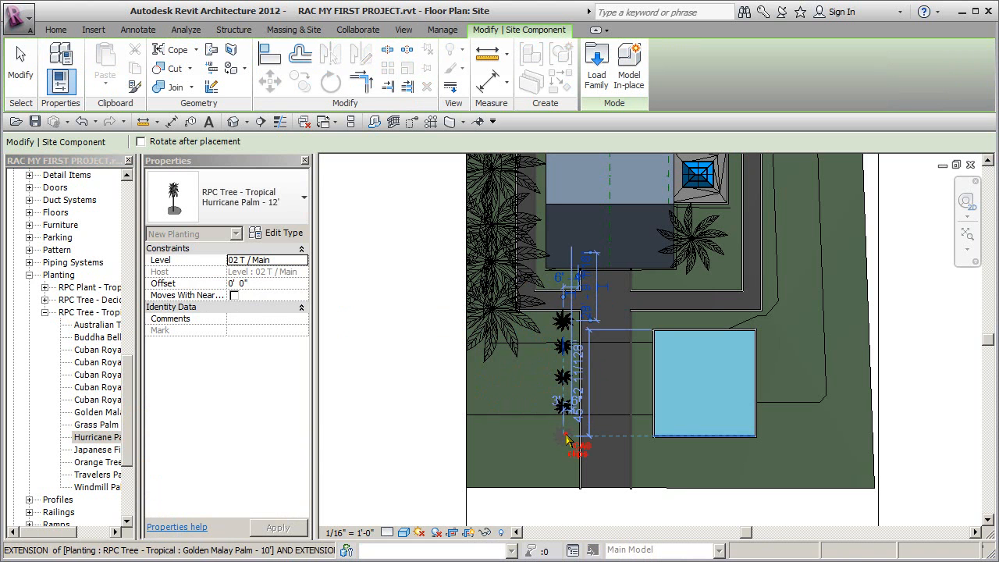
pyautogui.click(641, 467)
pyautogui.click(97, 450)
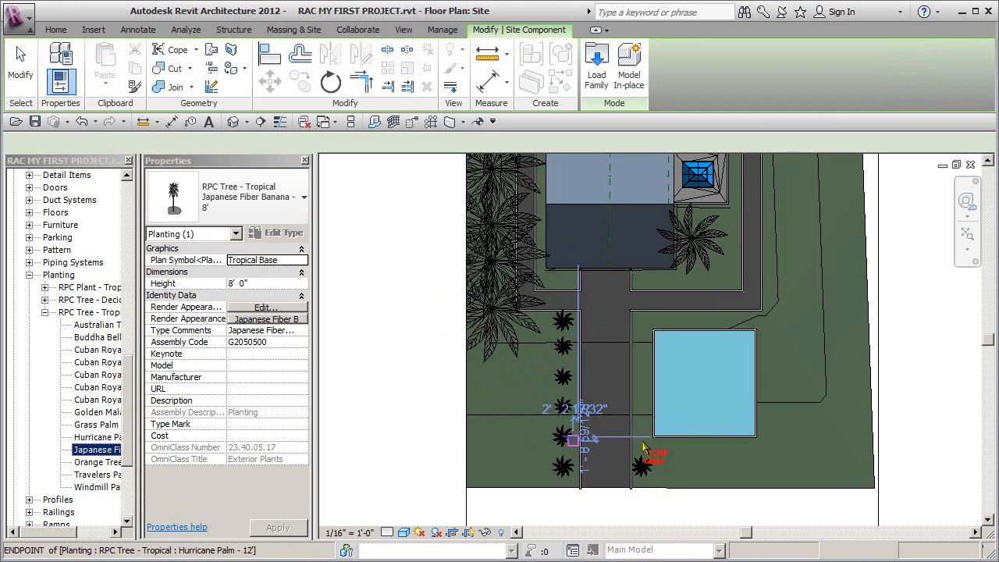
pyautogui.click(641, 436)
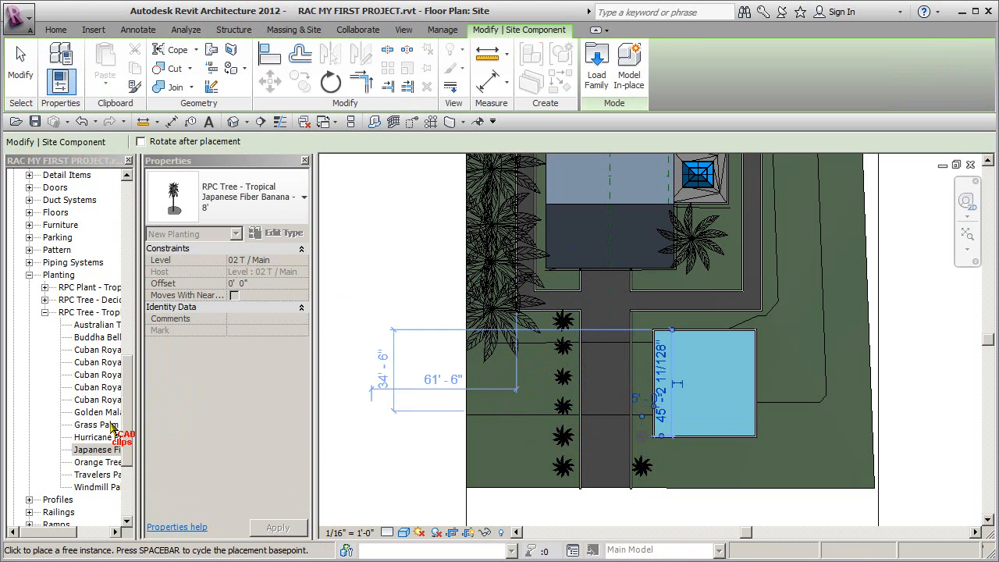
pyautogui.click(97, 475)
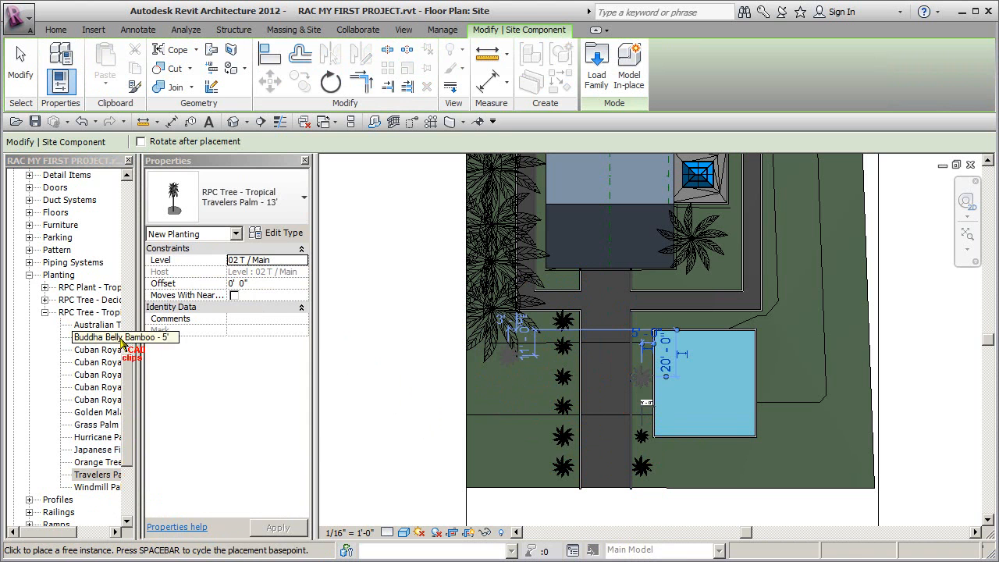
# - Place a row of Honey Myrtle - 4.5' plants in the bed south of the building, plus one farther north near the bed's east edge
pyautogui.click(44, 312)
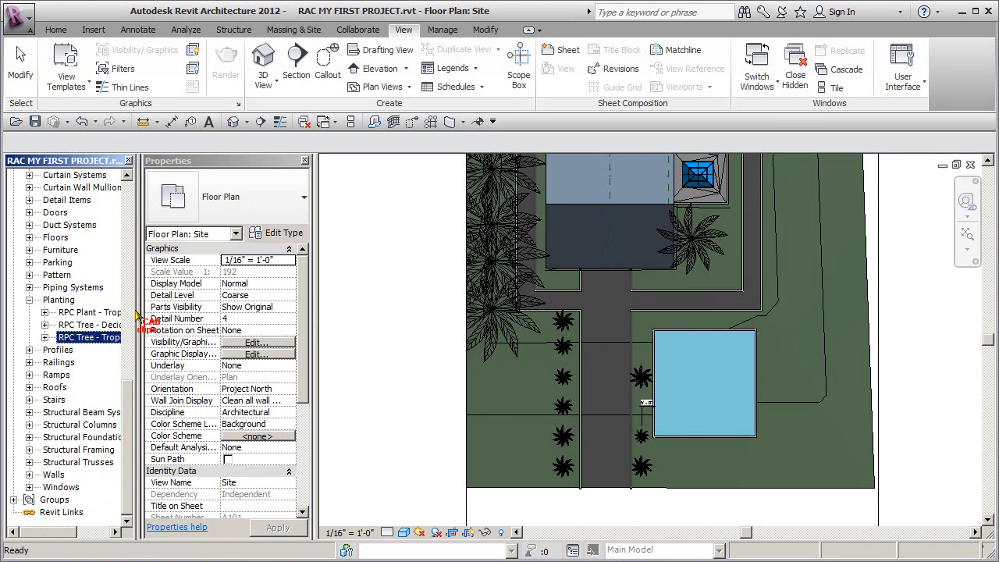
pyautogui.moveTo(139, 316); pyautogui.dragTo(188, 314)
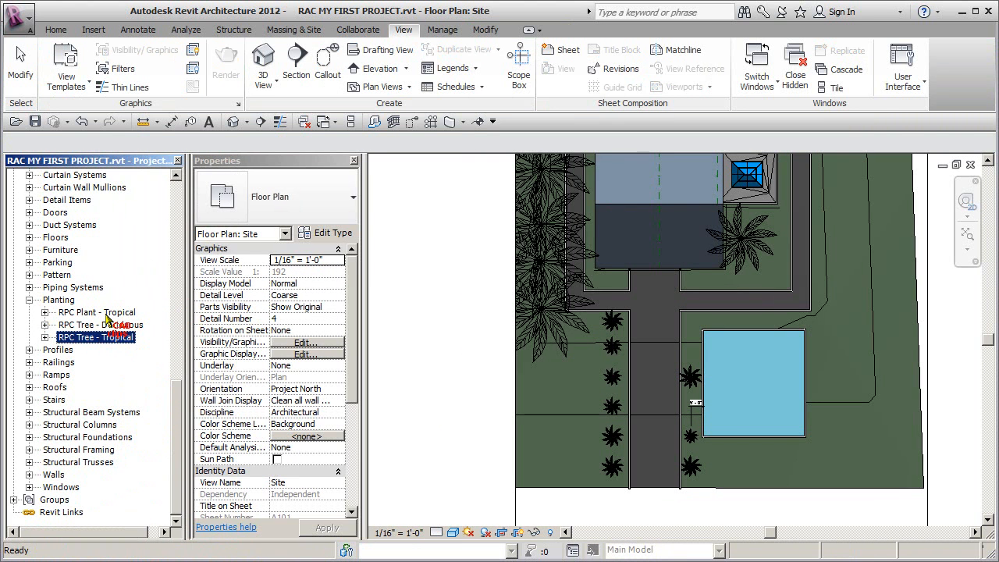
pyautogui.click(44, 312)
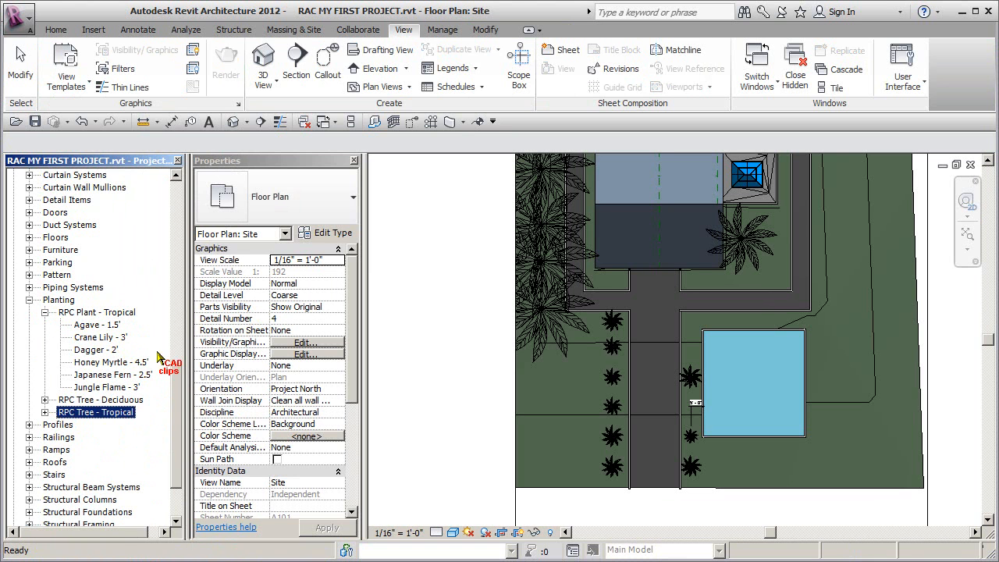
pyautogui.moveTo(113, 365); pyautogui.dragTo(539, 358)
pyautogui.scroll(5, 607, 307)
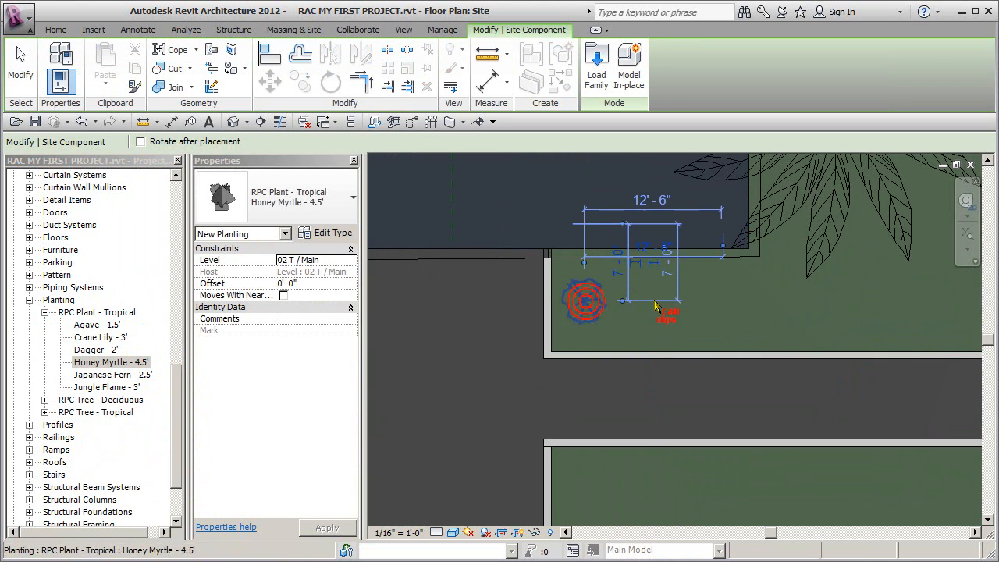
pyautogui.click(788, 305)
pyautogui.moveTo(900, 306); pyautogui.dragTo(722, 310, button='middle')
pyautogui.click(722, 305)
pyautogui.moveTo(727, 219); pyautogui.dragTo(715, 289, button='middle')
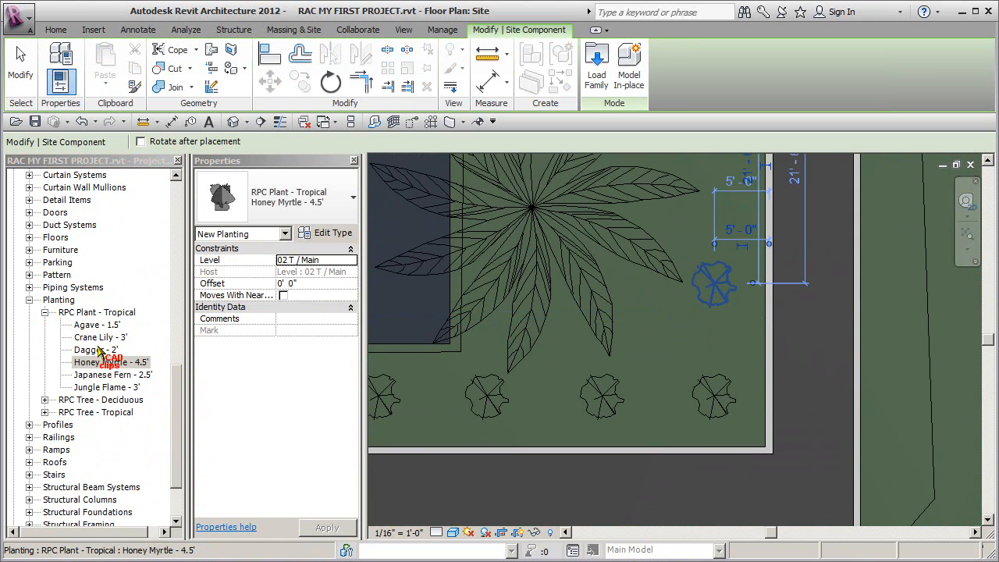
# - Place Japanese Fern - 2.5' plants between the Honey Myrtles in the bed south of the building
pyautogui.moveTo(95, 375); pyautogui.dragTo(608, 386)
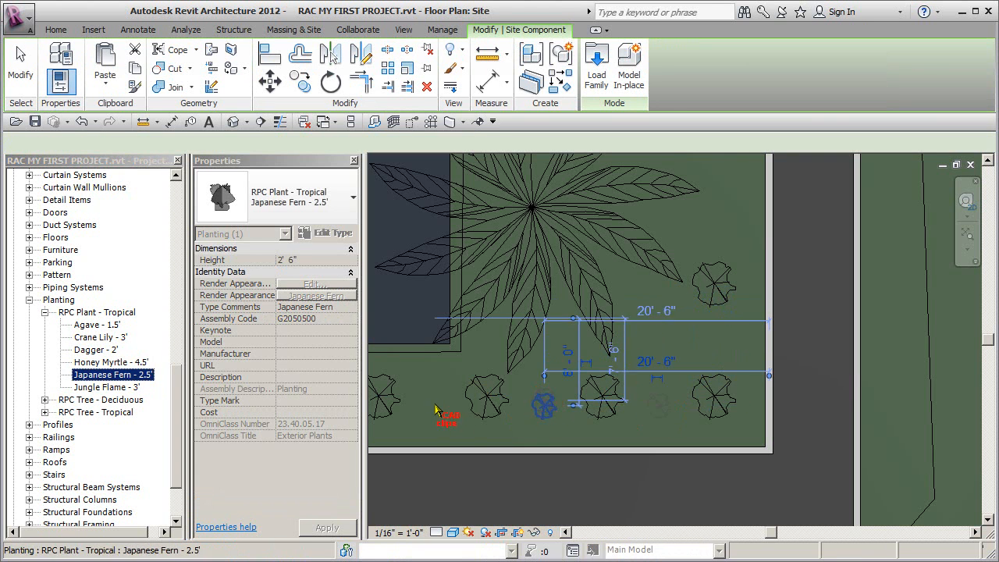
pyautogui.moveTo(427, 415); pyautogui.dragTo(660, 407, button='middle')
pyautogui.click(645, 404)
pyautogui.scroll(-1, 579, 406)
pyautogui.press('Escape')
pyautogui.press('Escape')
pyautogui.scroll(-3, 577, 407)
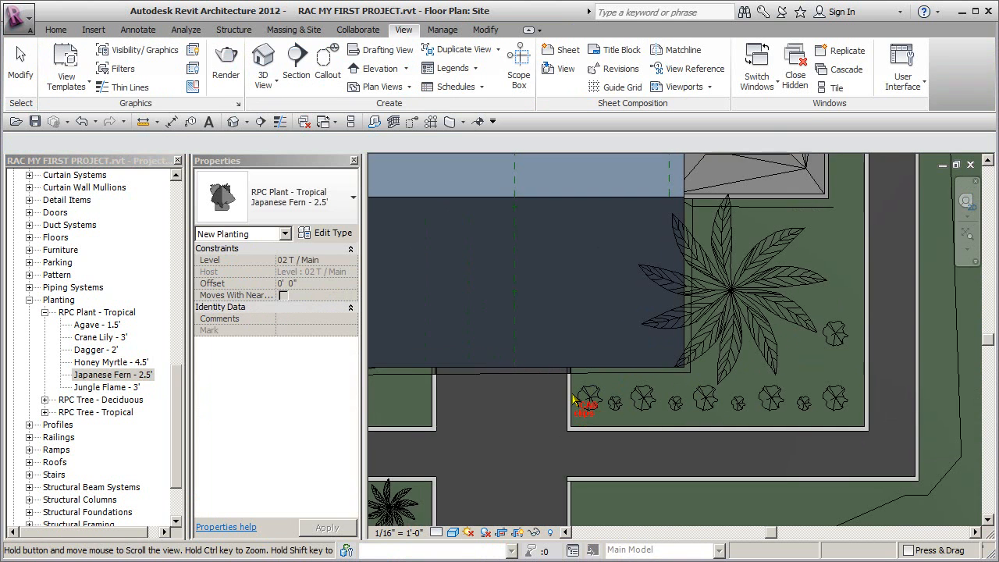
# - Copy the whole row of Honey Myrtles and Japanese Ferns south across the paving to the strip north of the pool
pyautogui.moveTo(578, 408); pyautogui.dragTo(555, 360, button='middle')
pyautogui.moveTo(544, 379); pyautogui.dragTo(903, 335)
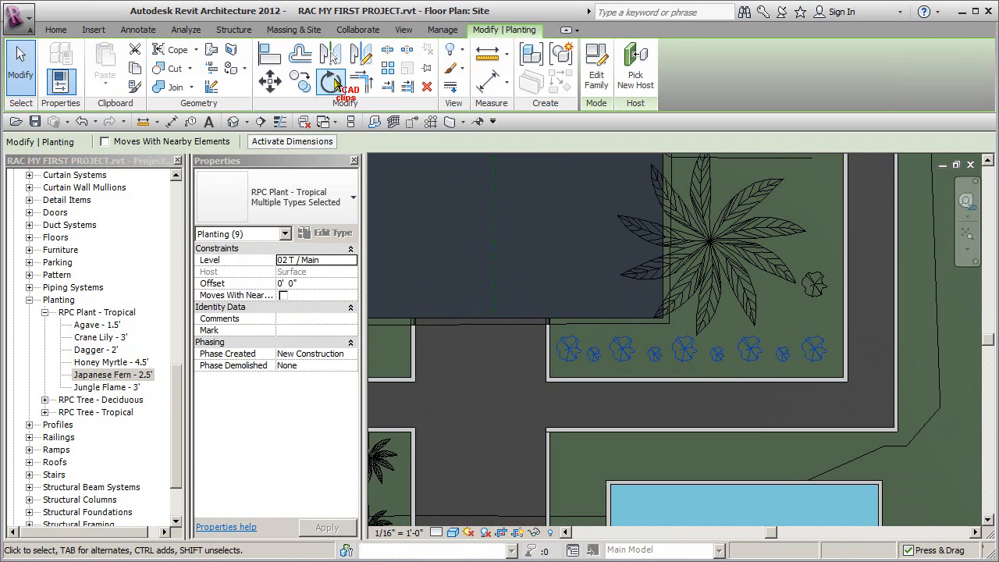
pyautogui.click(300, 81)
pyautogui.click(602, 350)
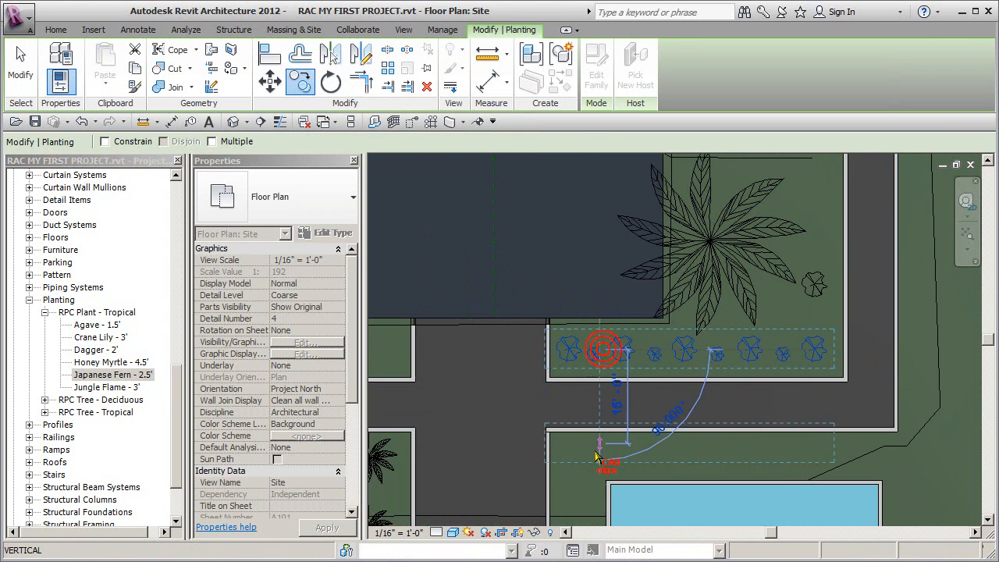
pyautogui.click(605, 460)
pyautogui.scroll(-1, 553, 392)
pyautogui.moveTo(553, 392); pyautogui.dragTo(679, 337, button='middle')
pyautogui.click(680, 341)
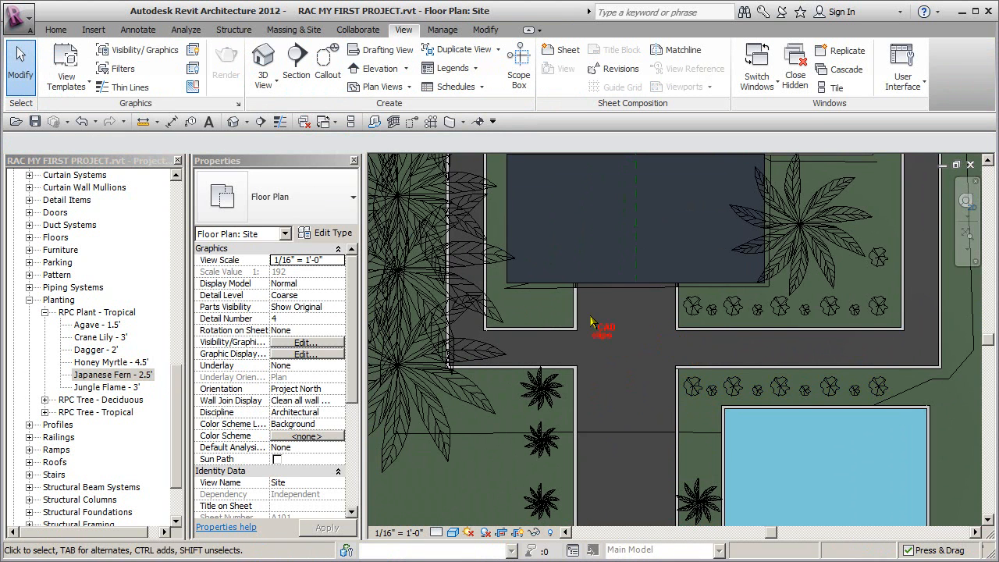
pyautogui.moveTo(580, 352); pyautogui.dragTo(498, 330, button='middle')
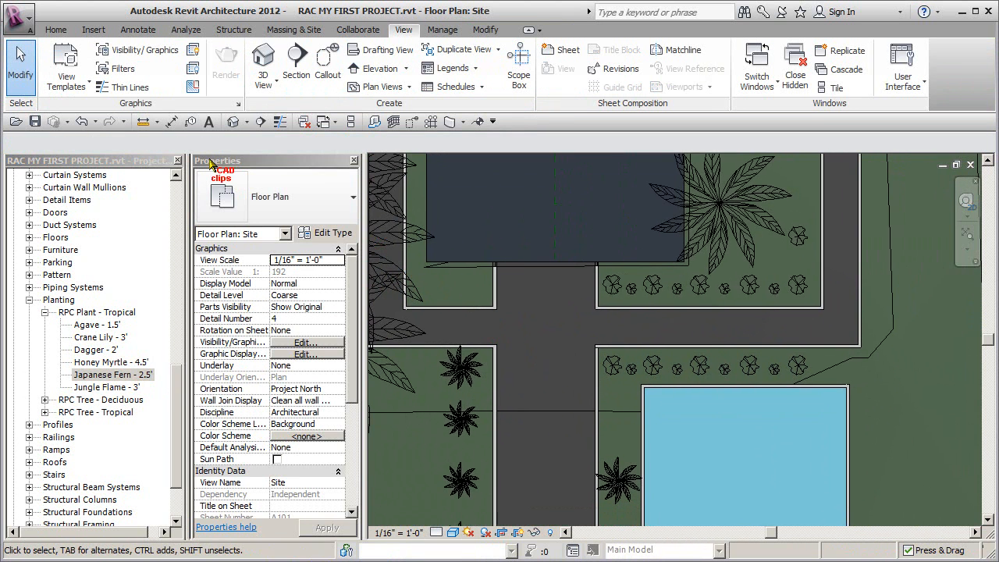
# - Open 3D View 3 and raise the bottom edge of its crop region slightly
pyautogui.click(176, 197)
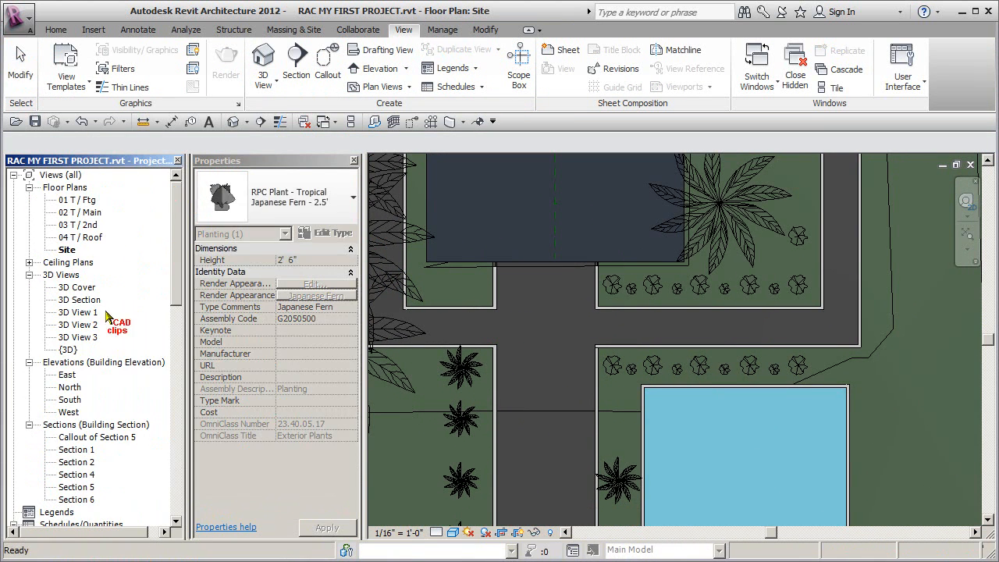
pyautogui.doubleClick(78, 337)
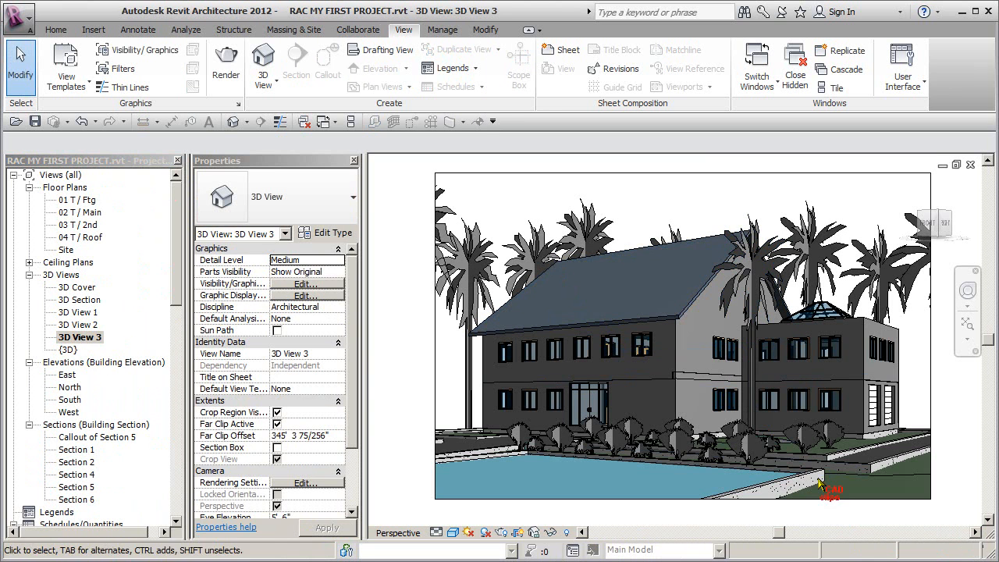
pyautogui.moveTo(732, 450)
pyautogui.mouseDown(button='middle')
pyautogui.moveTo(765, 440)
pyautogui.moveTo(719, 440)
pyautogui.mouseUp(button='middle')
pyautogui.scroll(-1, 765, 440)
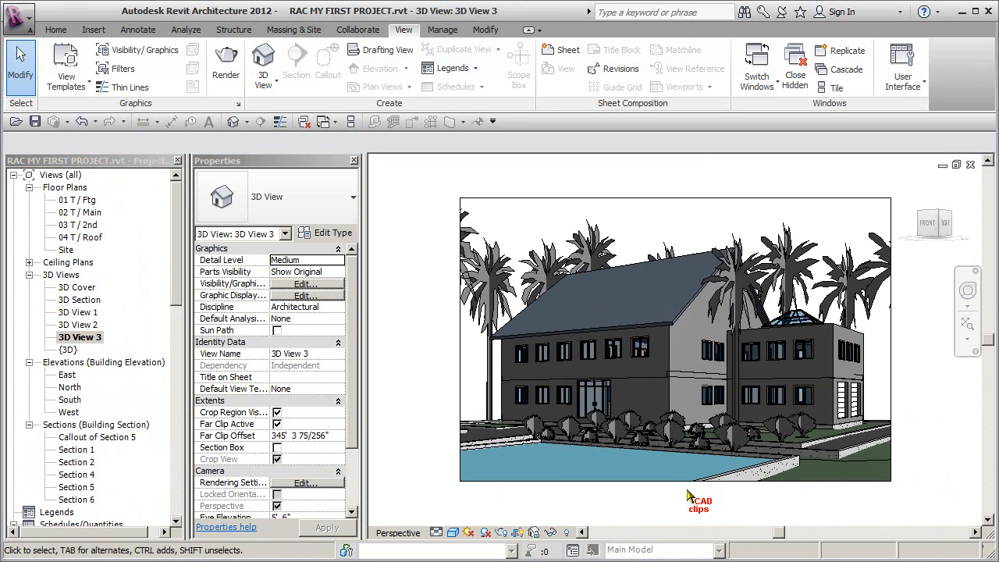
pyautogui.click(682, 483)
pyautogui.moveTo(676, 482); pyautogui.dragTo(673, 474)
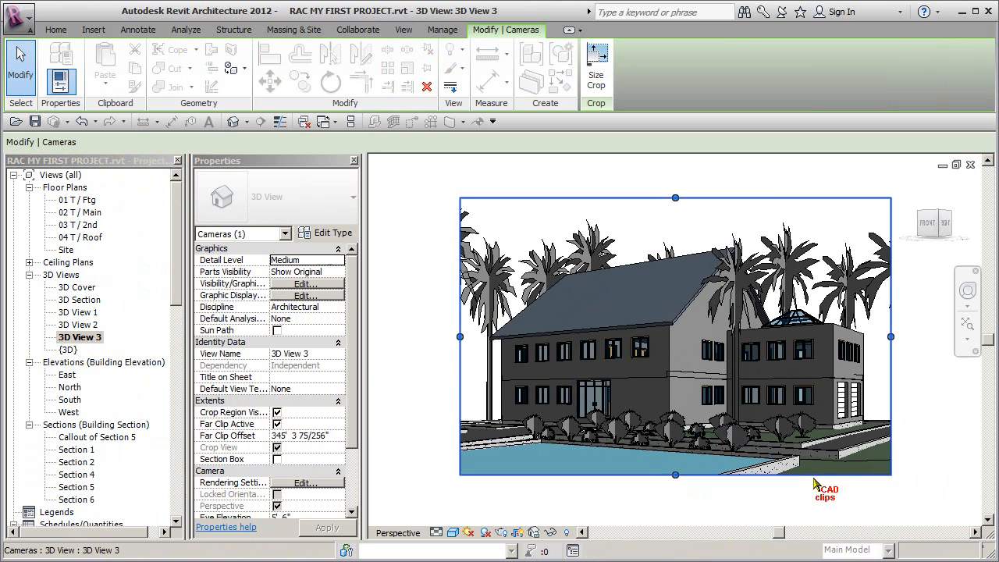
pyautogui.click(790, 490)
# - Set the Offset of the Honey Myrtle nearest the garage wing to -0' 4" and edit the Offset of another Honey Myrtle in front of the building
pyautogui.scroll(3, 790, 492)
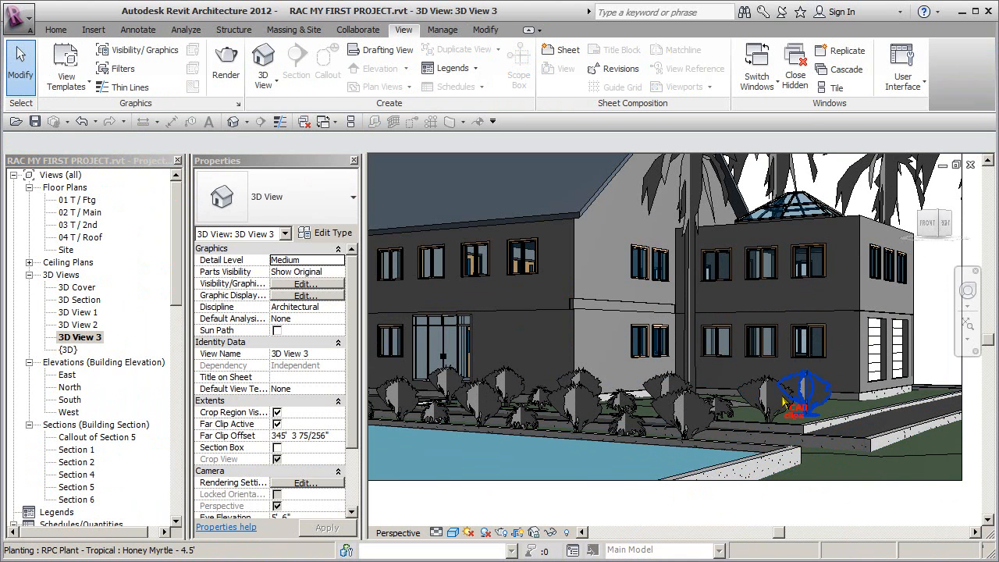
pyautogui.click(813, 399)
pyautogui.click(314, 284)
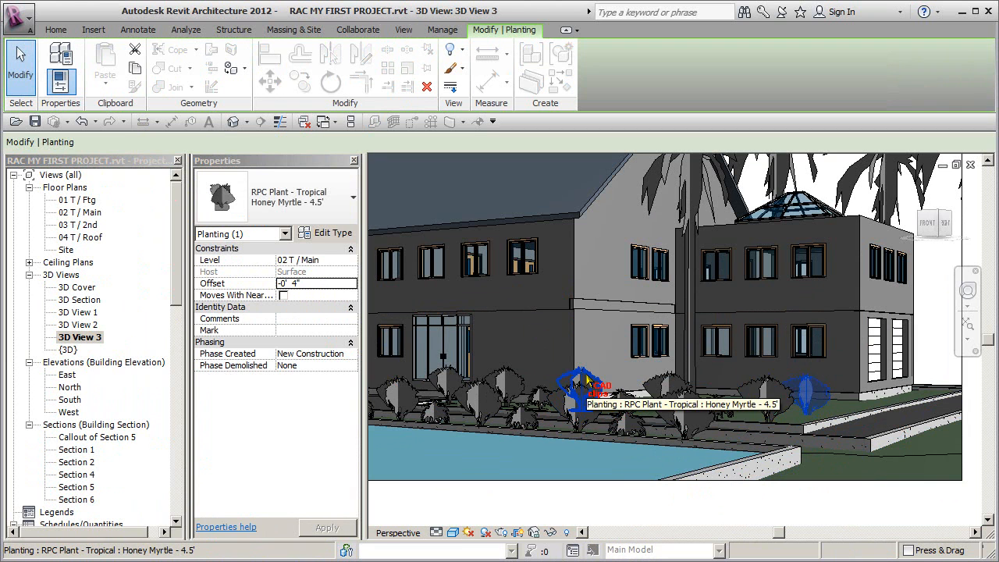
pyautogui.click(577, 400)
pyautogui.click(315, 283)
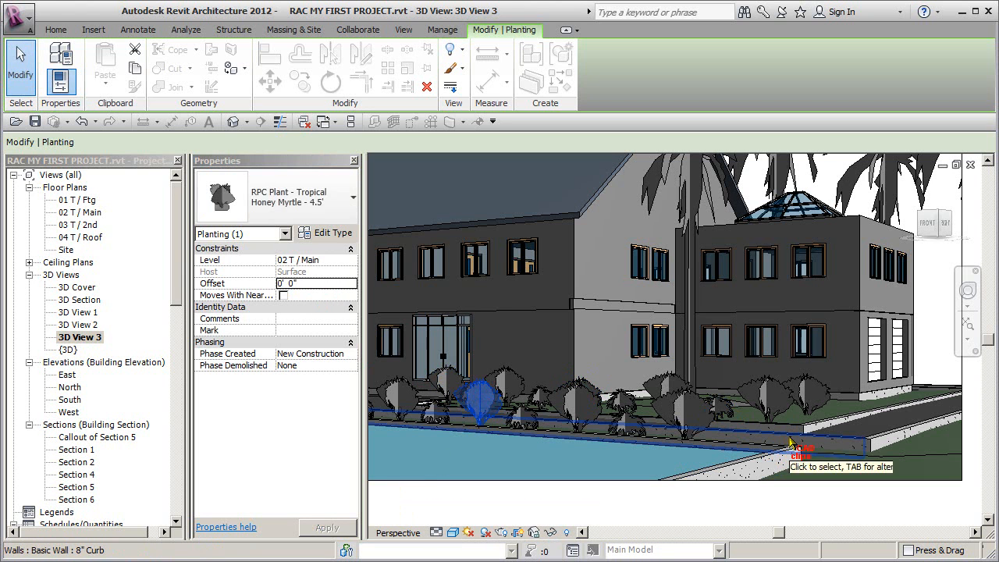
pyautogui.press('Escape')
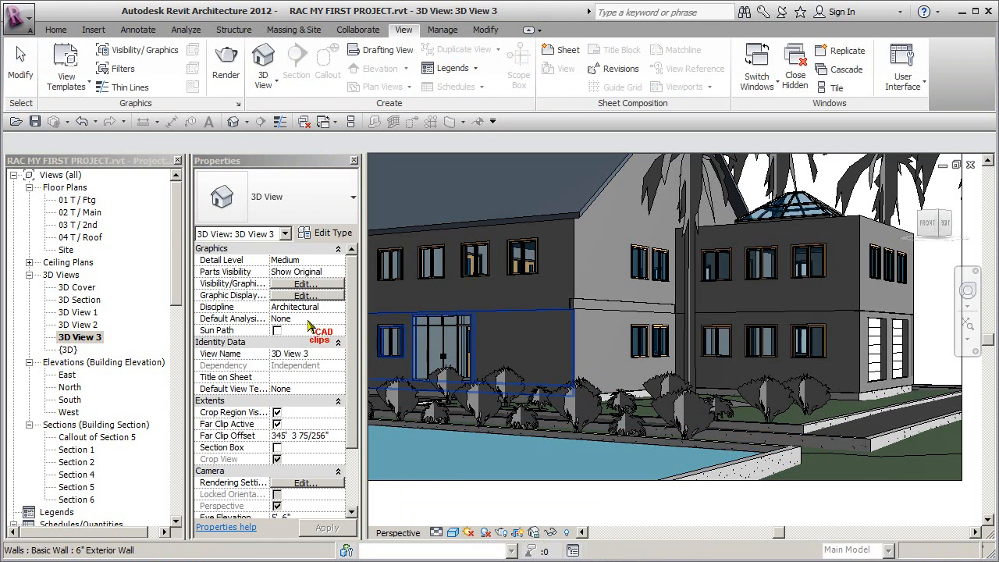
# - Open the Site plan and rotate the fourth Honey Myrtle from the west in the row beside the building
pyautogui.doubleClick(66, 251)
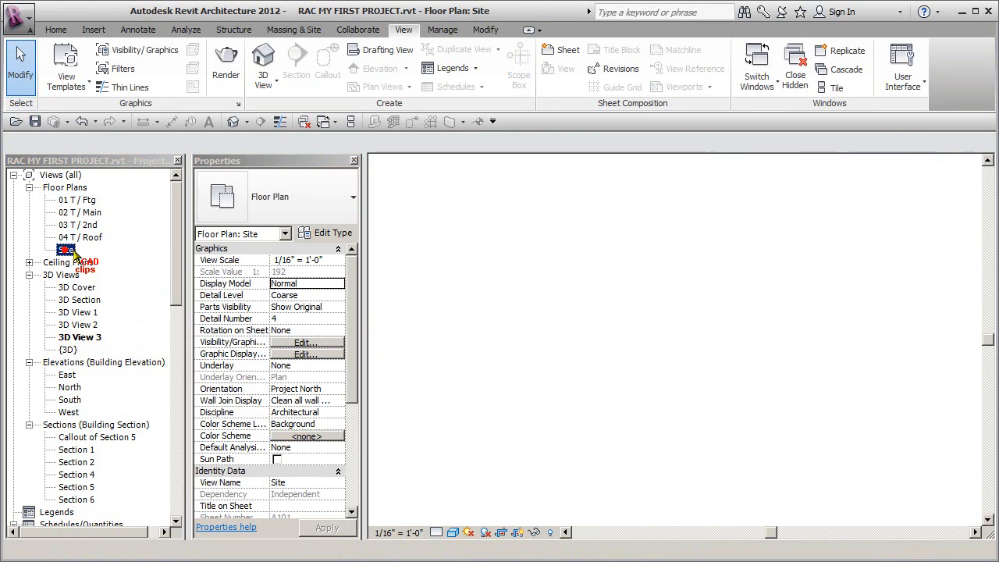
pyautogui.scroll(3, 753, 363)
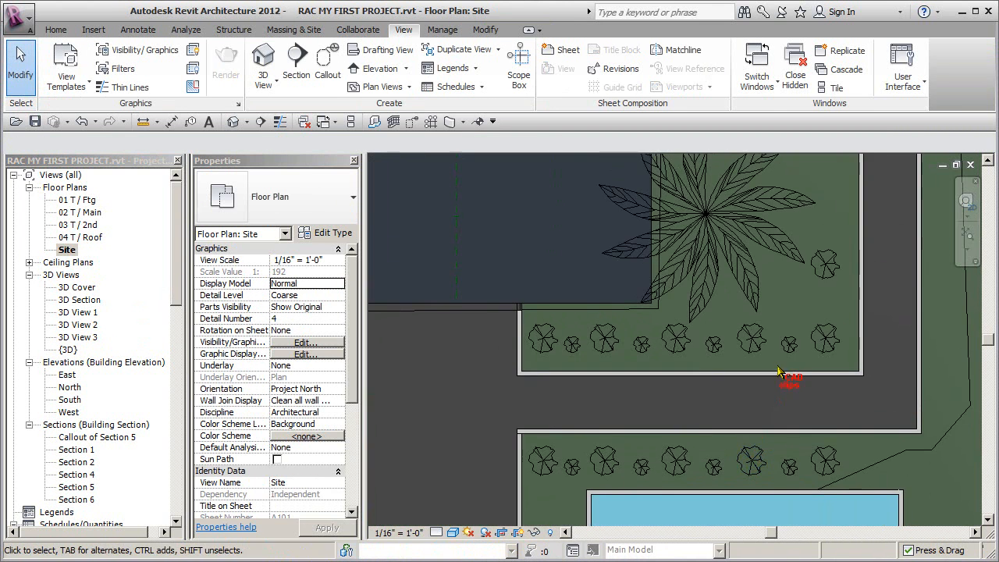
pyautogui.click(741, 327)
pyautogui.click(330, 81)
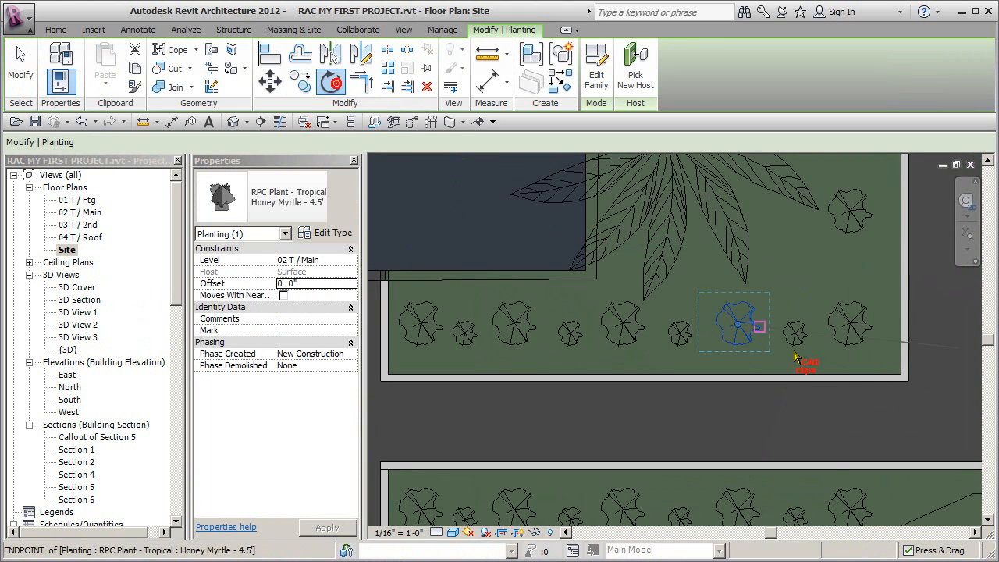
pyautogui.click(779, 338)
pyautogui.click(761, 363)
# - Rotate the second Honey Myrtle from the west in the row beside the building
pyautogui.click(523, 328)
pyautogui.click(331, 81)
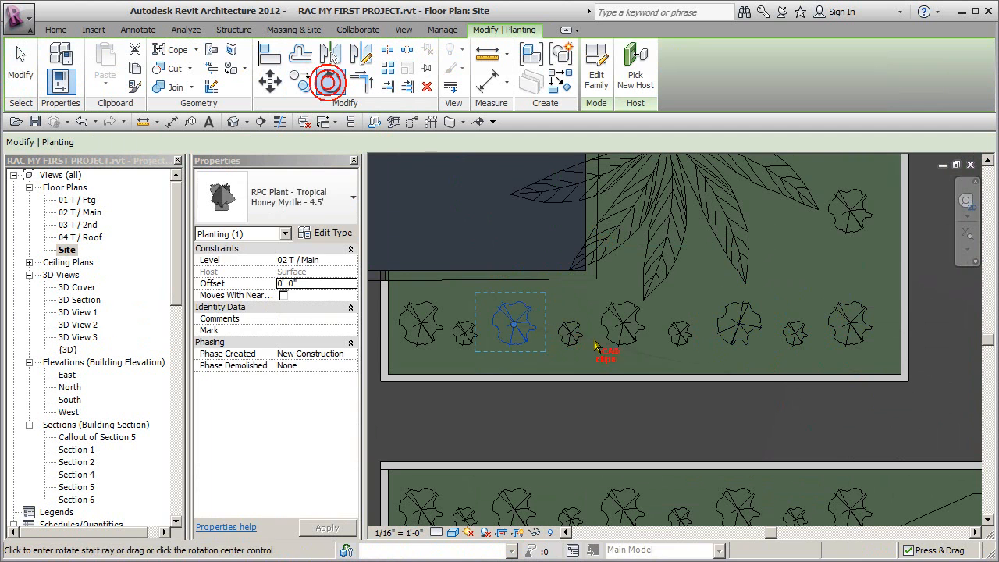
pyautogui.click(602, 334)
pyautogui.click(601, 301)
# - Rotate the westernmost and easternmost Japanese Ferns in the row beside the building
pyautogui.click(464, 337)
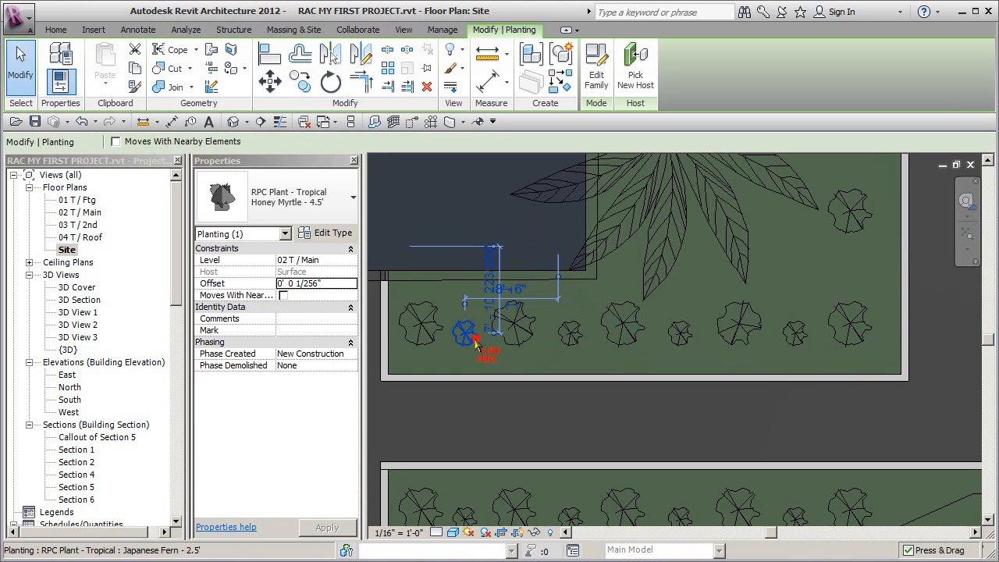
pyautogui.click(330, 82)
pyautogui.click(464, 403)
pyautogui.click(795, 334)
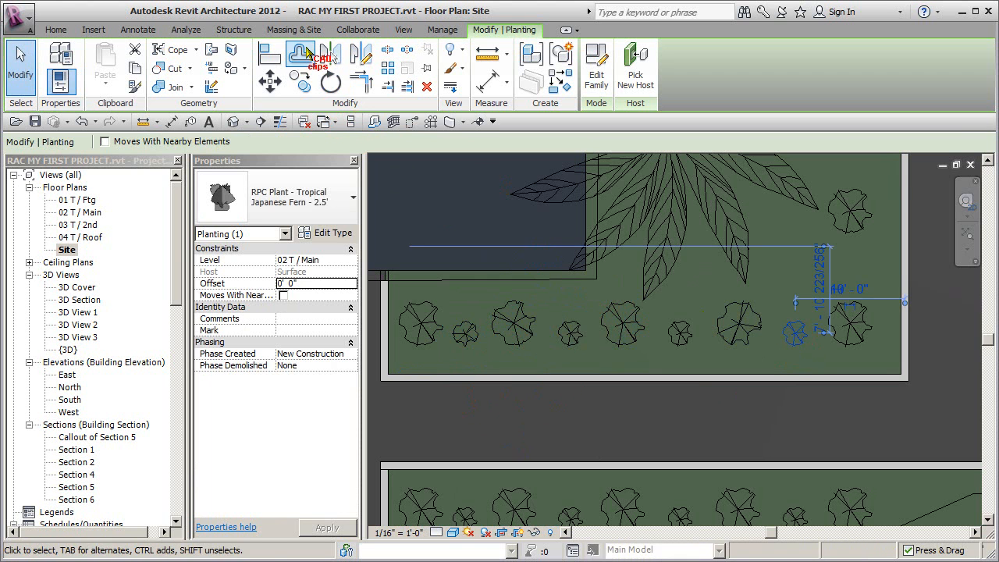
pyautogui.click(330, 86)
pyautogui.click(823, 320)
pyautogui.click(816, 275)
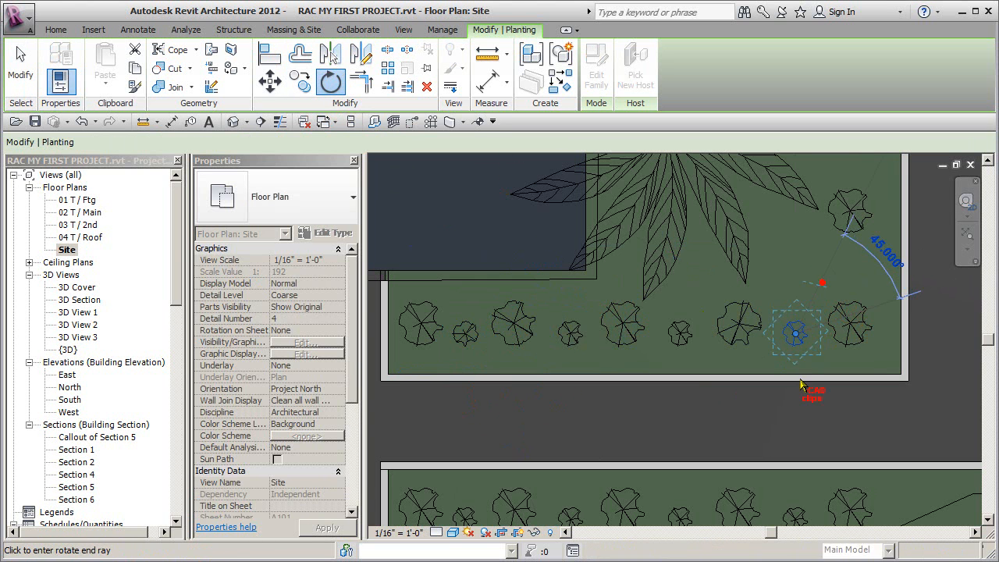
# - Rotate the third and second Honey Myrtles from the west in the row north of the pool
pyautogui.moveTo(797, 345); pyautogui.dragTo(797, 268, button='middle')
pyautogui.click(633, 385)
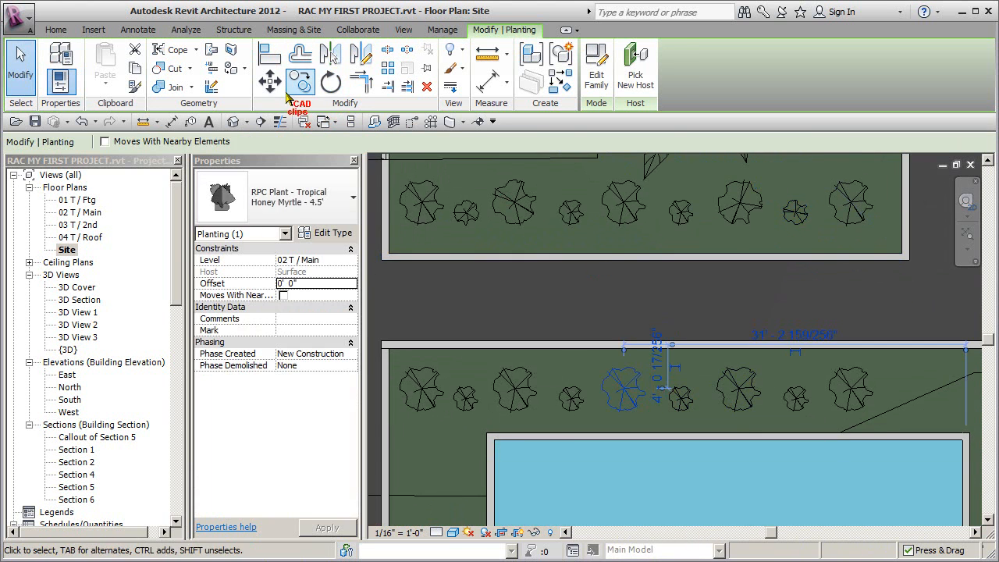
pyautogui.click(331, 83)
pyautogui.click(729, 331)
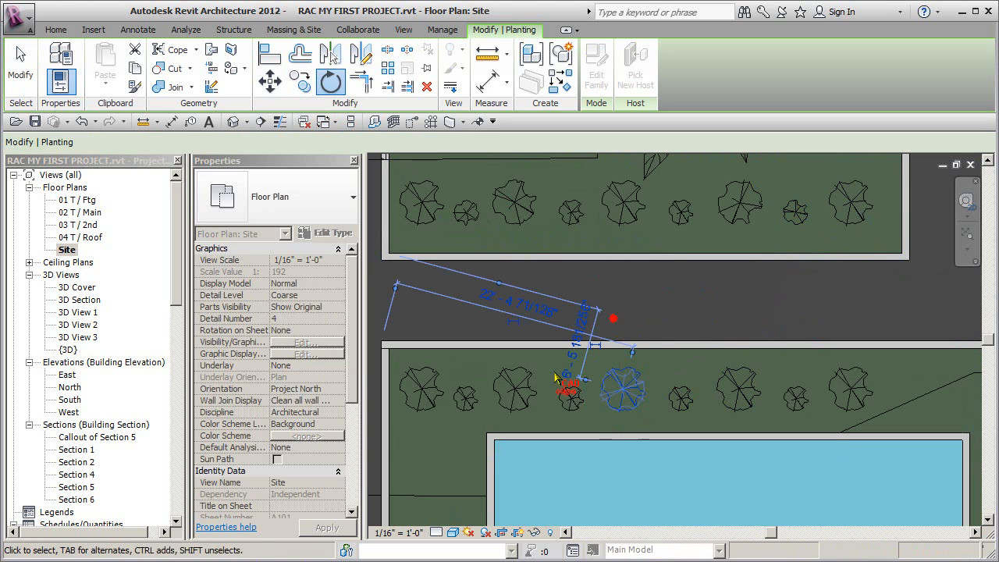
pyautogui.click(536, 395)
pyautogui.click(331, 83)
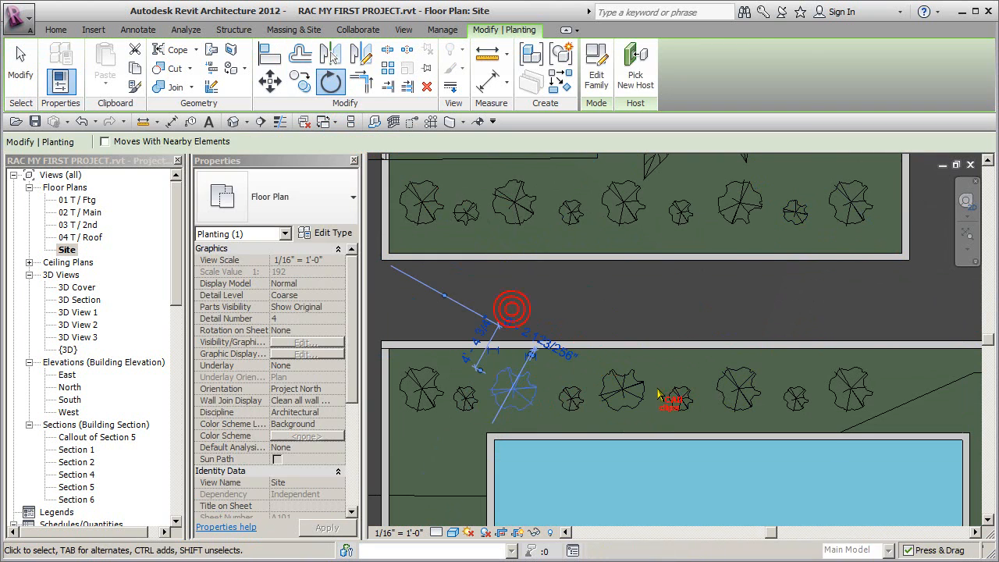
# - Duplicate the type of the second Japanese Fern from the west in the pool row as Japanese Fern - 4'-0", setting its height to 4'
pyautogui.click(594, 402)
pyautogui.click(580, 401)
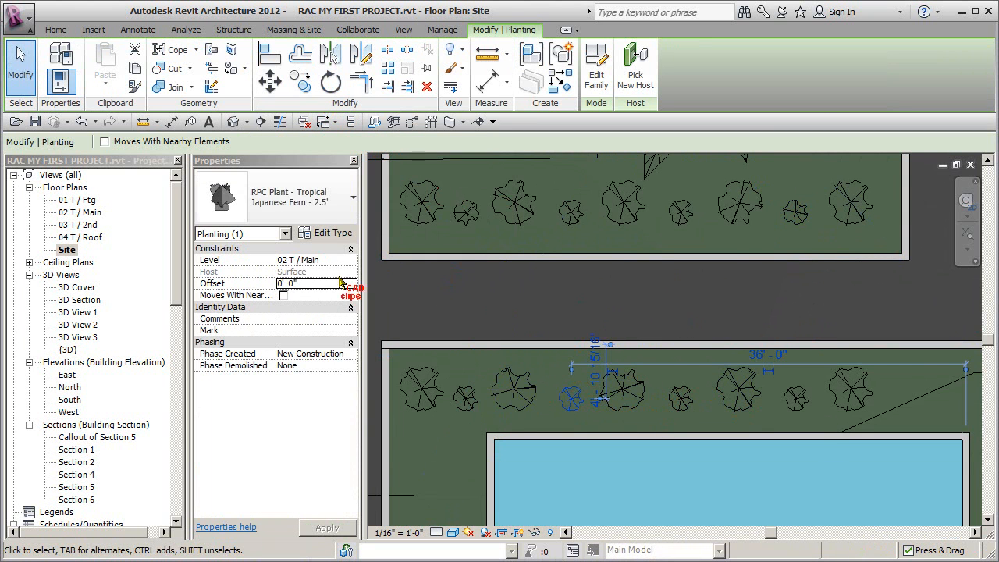
pyautogui.click(334, 235)
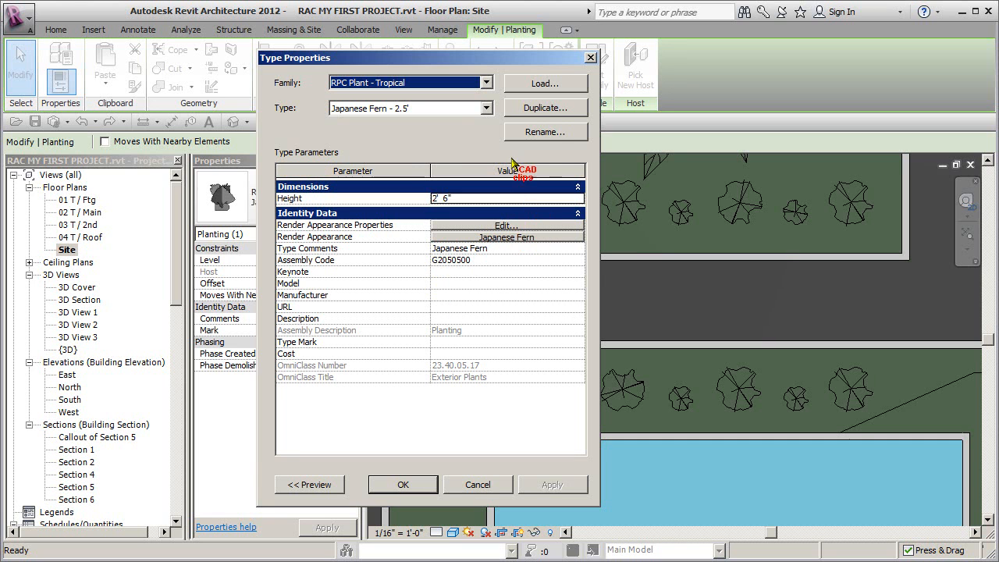
pyautogui.click(537, 108)
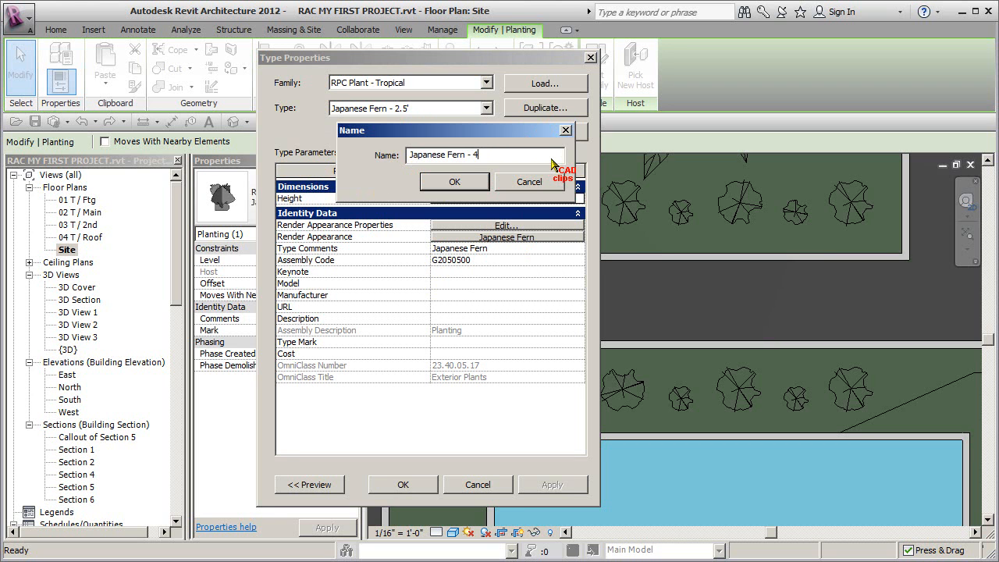
pyautogui.click(455, 182)
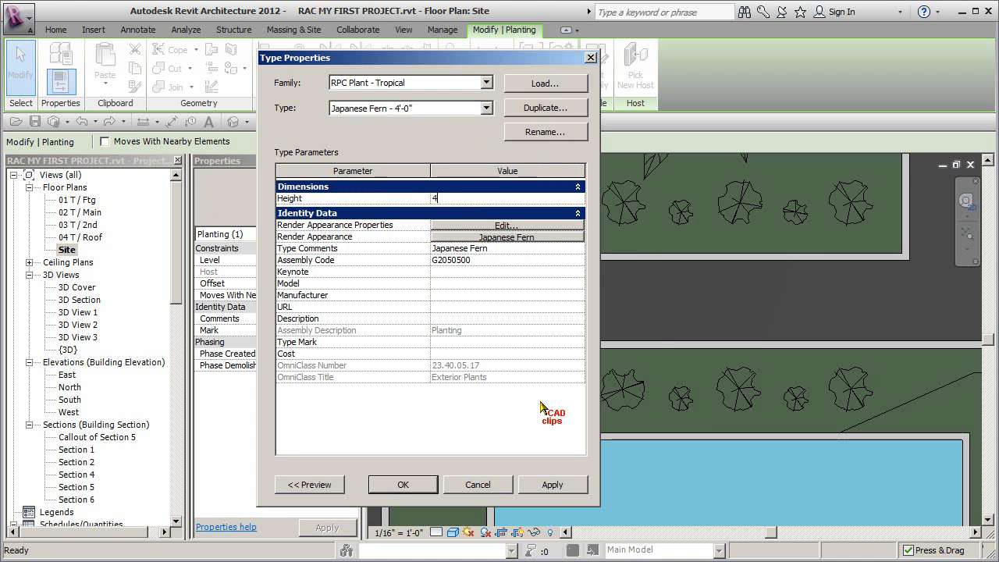
pyautogui.click(551, 485)
pyautogui.click(403, 485)
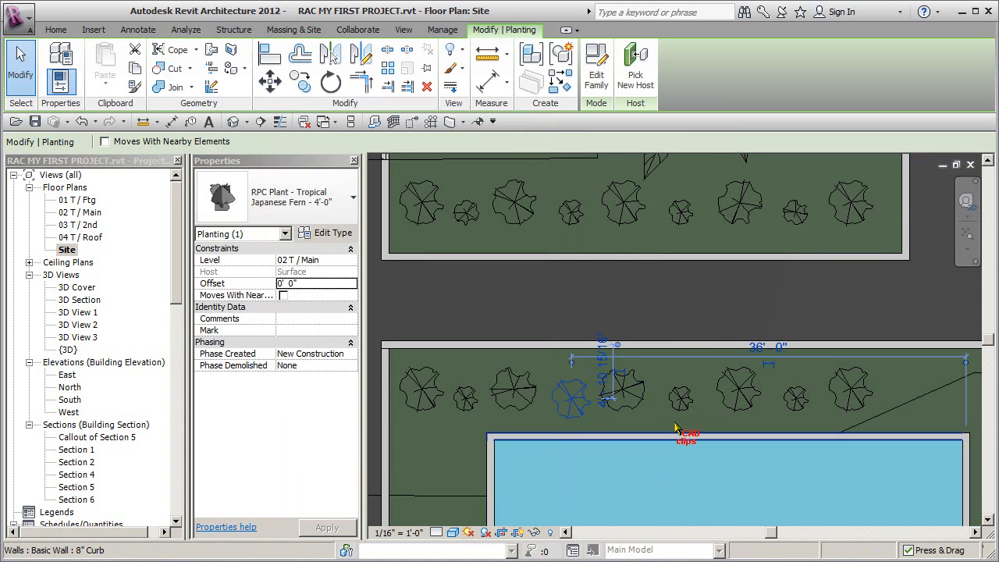
# - Match the Japanese Fern - 4'-0" type onto the easternmost ferns in both rows and the westernmost fern in the row beside the building
pyautogui.click(673, 419)
pyautogui.click(134, 87)
pyautogui.click(790, 400)
pyautogui.click(466, 212)
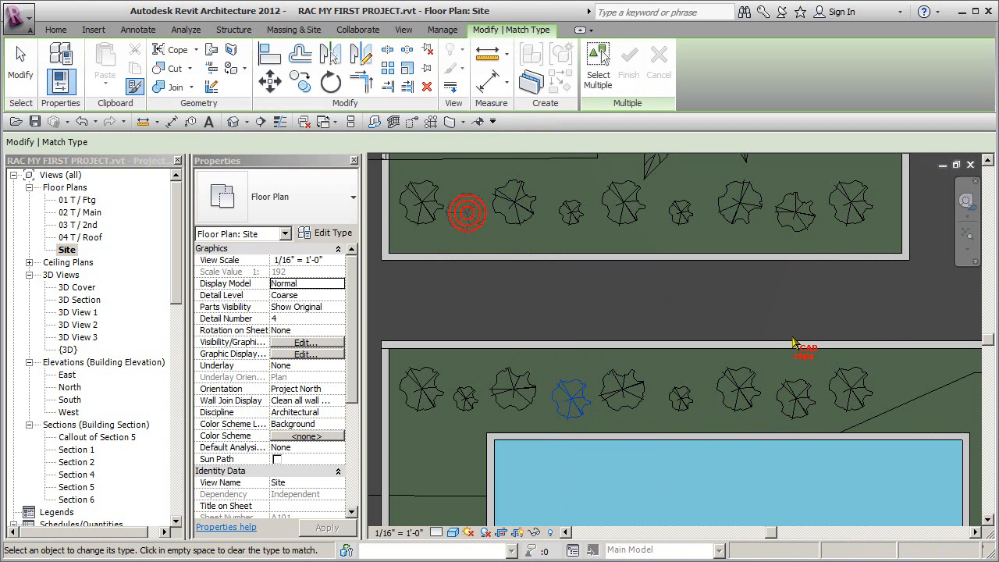
pyautogui.press('Escape')
# - Rotate the easternmost Japanese Fern in the row north of the pool
pyautogui.click(793, 397)
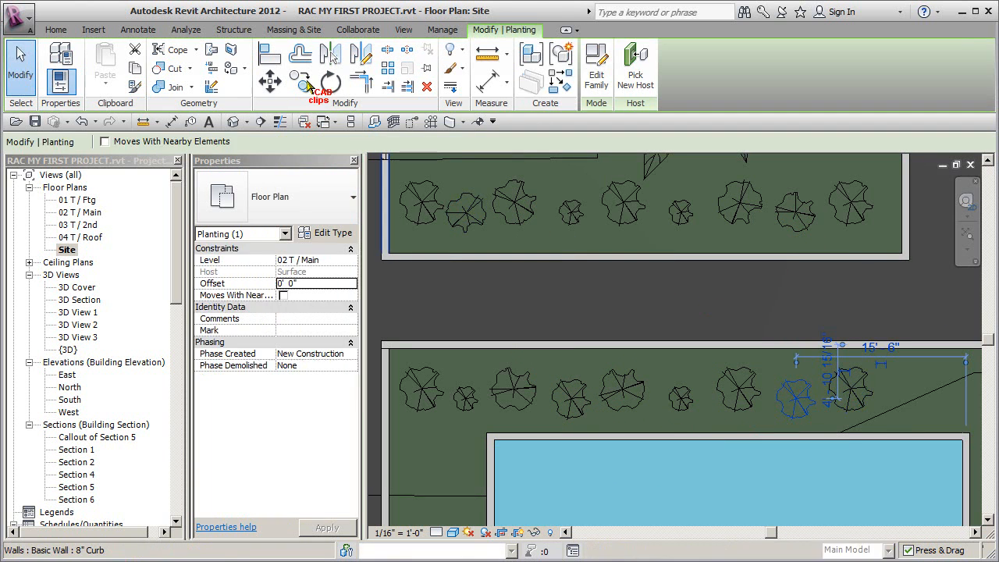
pyautogui.click(331, 82)
pyautogui.click(898, 388)
pyautogui.click(773, 338)
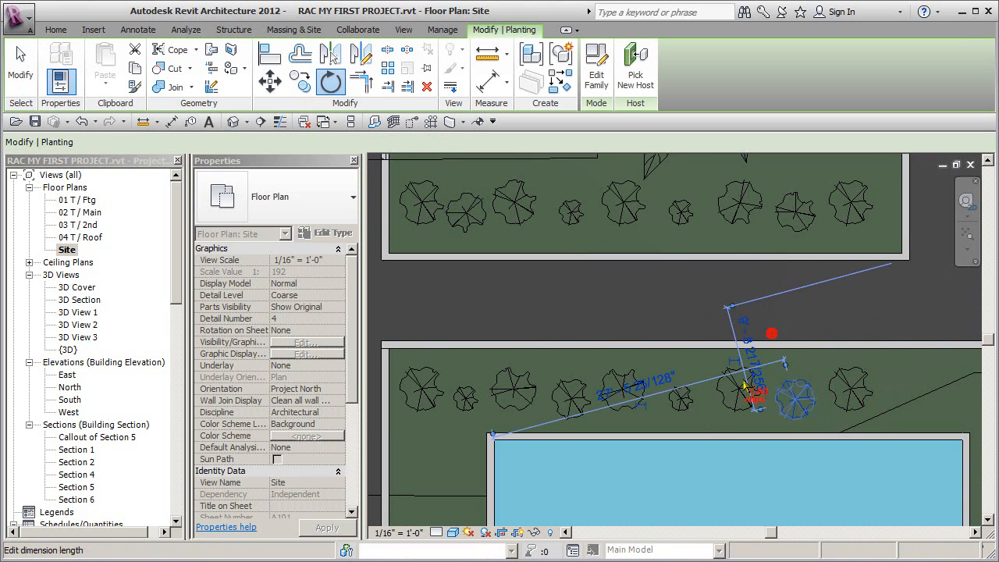
# - Open 3D View 3 and set its visual style to Realistic to check the plant rows
pyautogui.scroll(-1, 691, 414)
pyautogui.moveTo(691, 413); pyautogui.dragTo(750, 404, button='middle')
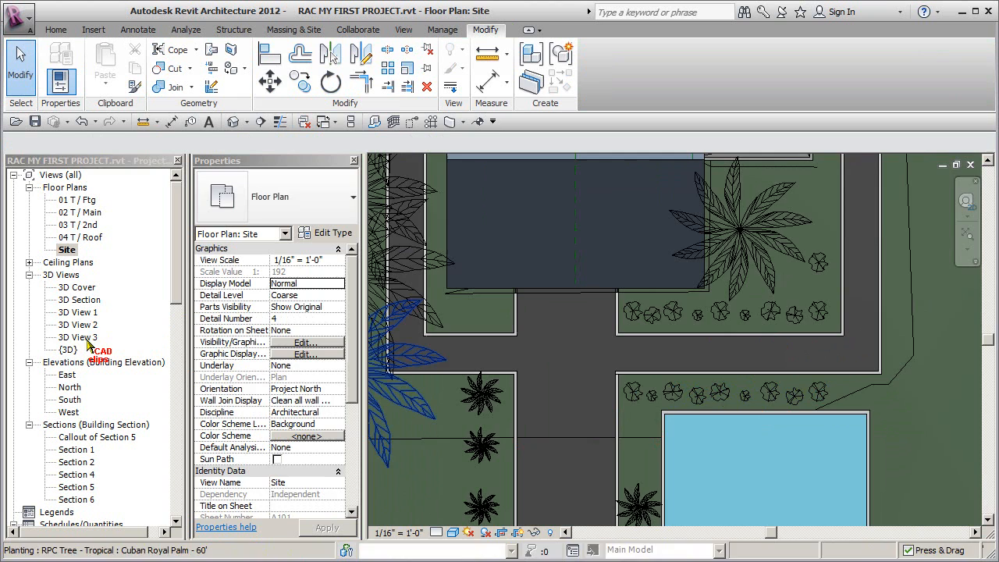
pyautogui.doubleClick(86, 340)
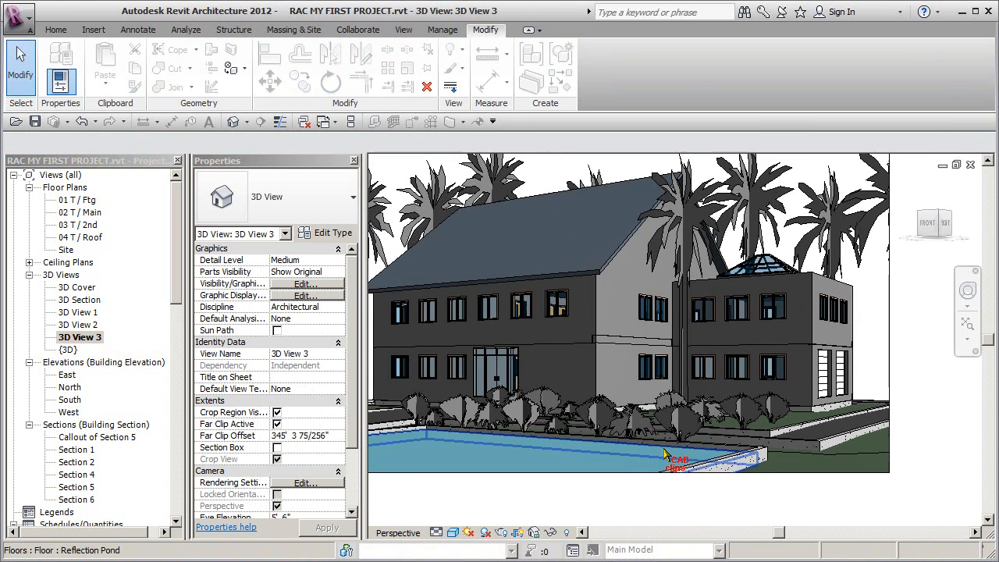
pyautogui.scroll(-1, 665, 449)
pyautogui.moveTo(664, 450); pyautogui.dragTo(718, 469, button='middle')
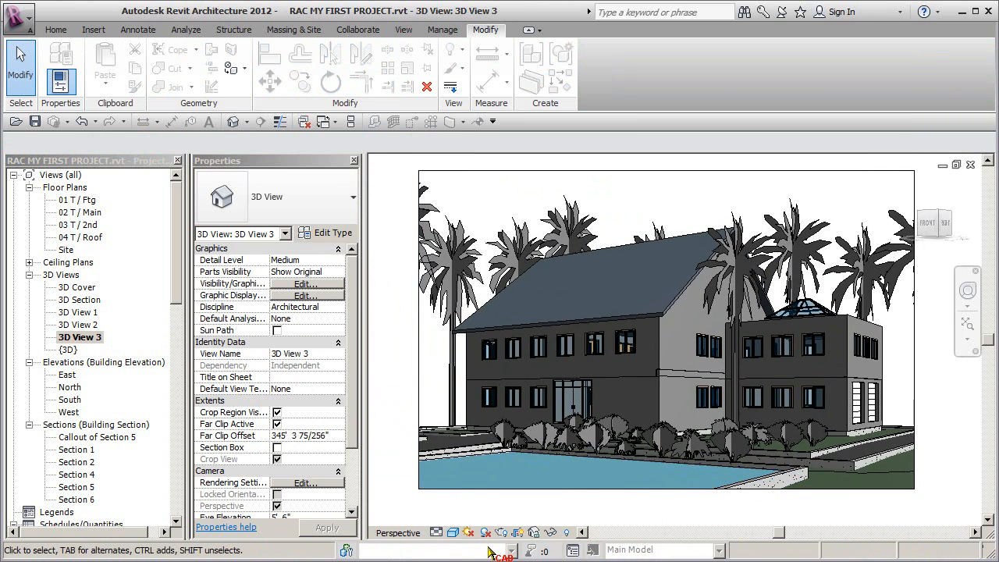
pyautogui.click(453, 534)
pyautogui.click(521, 515)
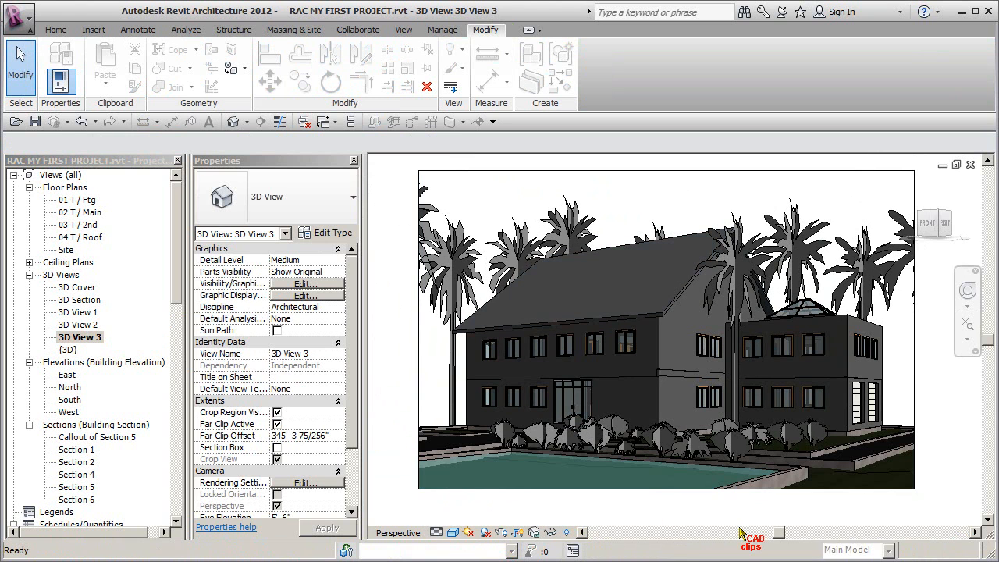
pyautogui.moveTo(749, 500); pyautogui.dragTo(747, 491, button='middle')
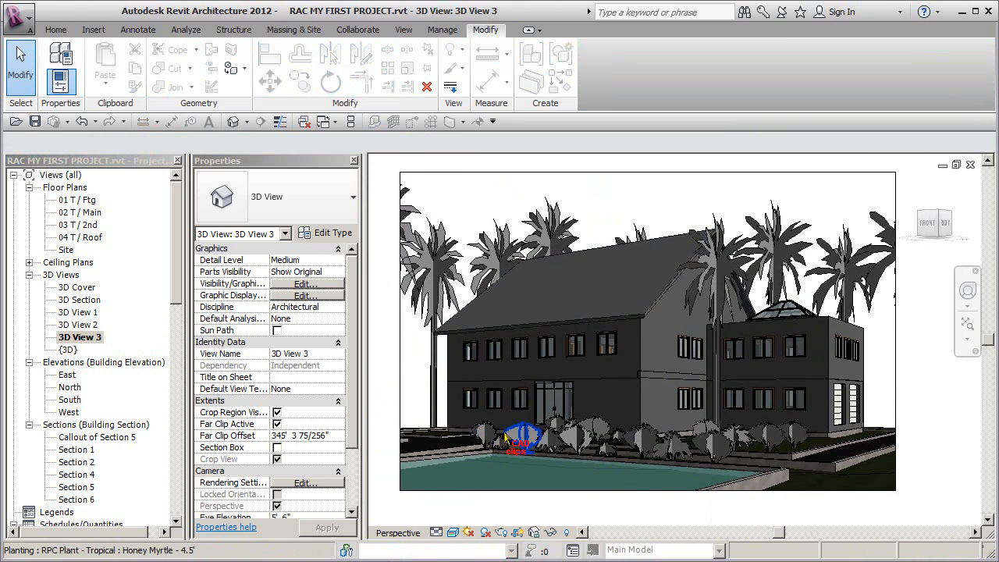